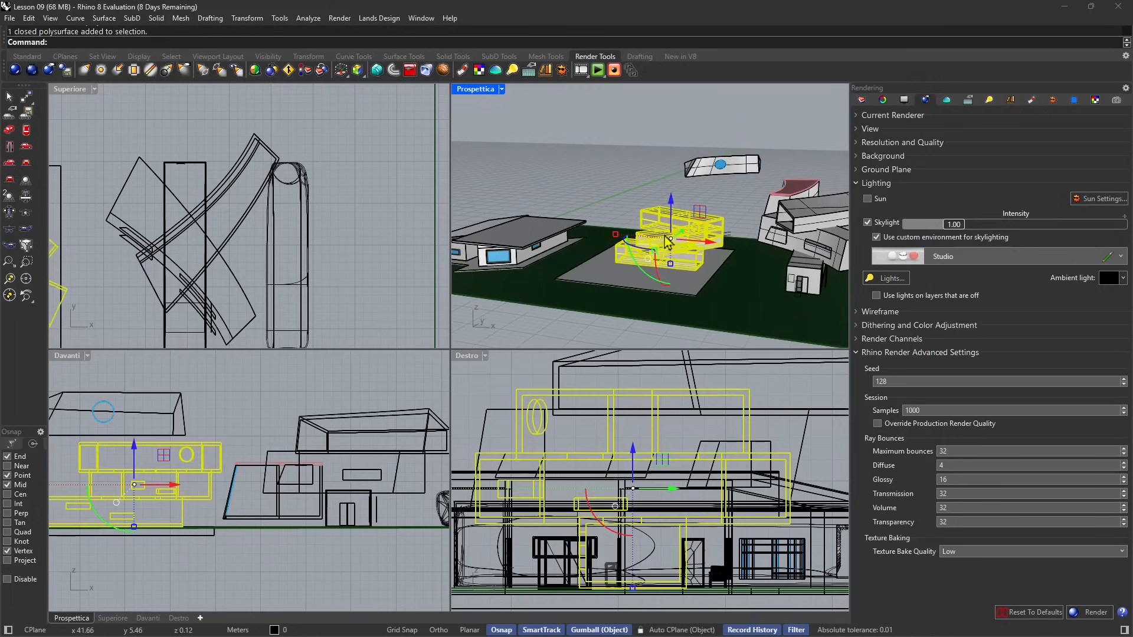
Examine the different building models on the site, selecting the mesh and SubD volumes individually and clearing the selection.
{"action": "left_click", "coordinate": [766, 259]}
{"action": "scroll", "coordinate": [635, 256], "scroll_direction": "down", "scroll_amount": 7}
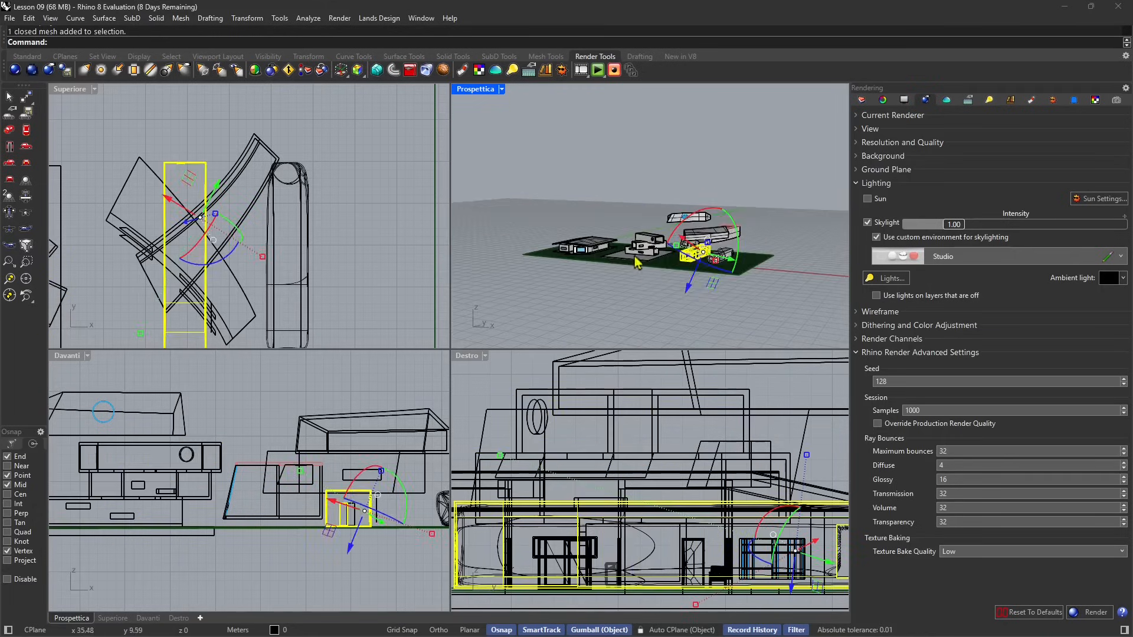
{"action": "left_click", "coordinate": [671, 298]}
{"action": "scroll", "coordinate": [723, 263], "scroll_direction": "up", "scroll_amount": 10}
{"action": "left_click", "coordinate": [710, 255]}
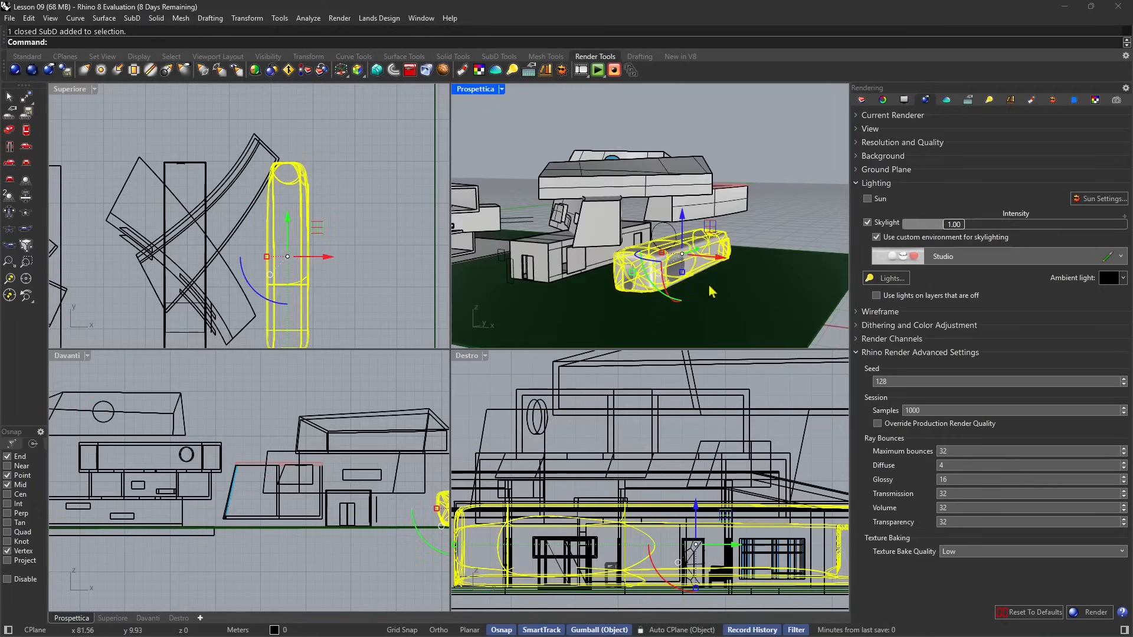
{"action": "scroll", "coordinate": [705, 292], "scroll_direction": "down", "scroll_amount": 8}
{"action": "right_click_drag", "start_coordinate": [700, 297], "coordinate": [714, 290]}
{"action": "left_click", "coordinate": [740, 207]}
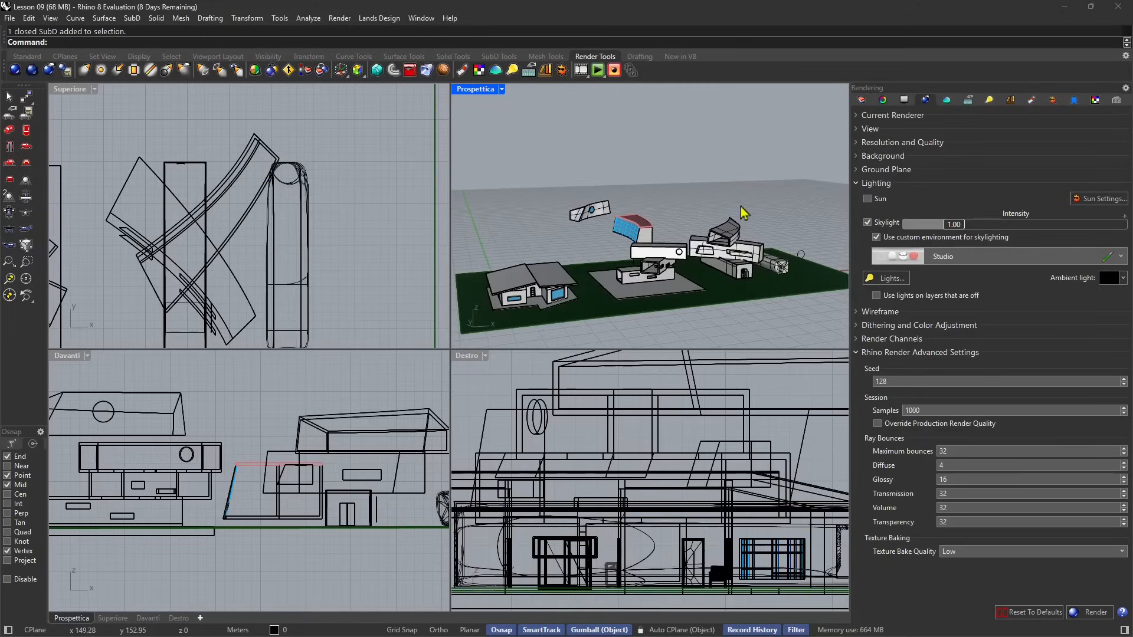
{"action": "right_click_drag", "start_coordinate": [641, 243], "coordinate": [723, 224]}
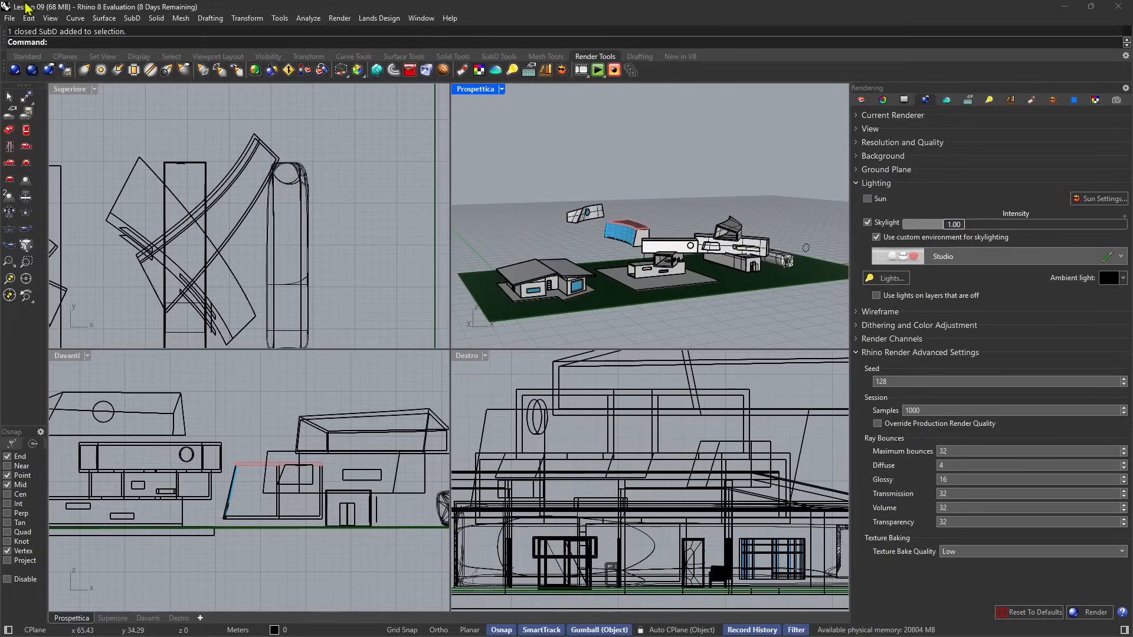
Start an Export with Origin that includes all objects in the scene.
{"action": "left_click", "coordinate": [11, 19]}
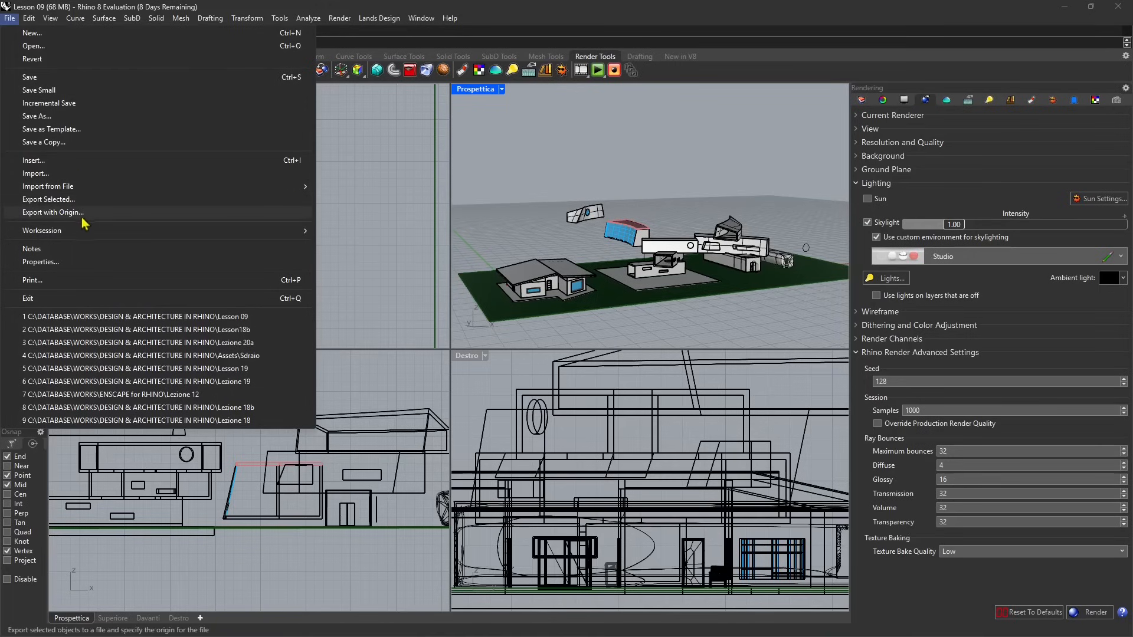
{"action": "left_click", "coordinate": [62, 214]}
{"action": "scroll", "coordinate": [346, 181], "scroll_direction": "down", "scroll_amount": 5}
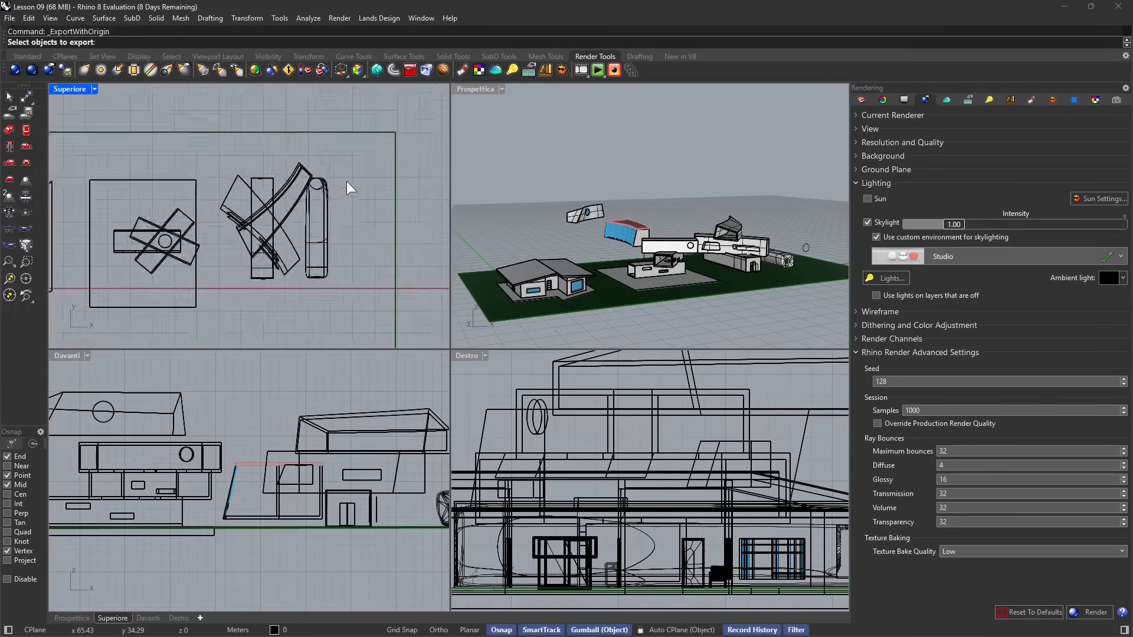
{"action": "scroll", "coordinate": [267, 207], "scroll_direction": "up", "scroll_amount": 3}
{"action": "scroll", "coordinate": [369, 161], "scroll_direction": "up", "scroll_amount": 4}
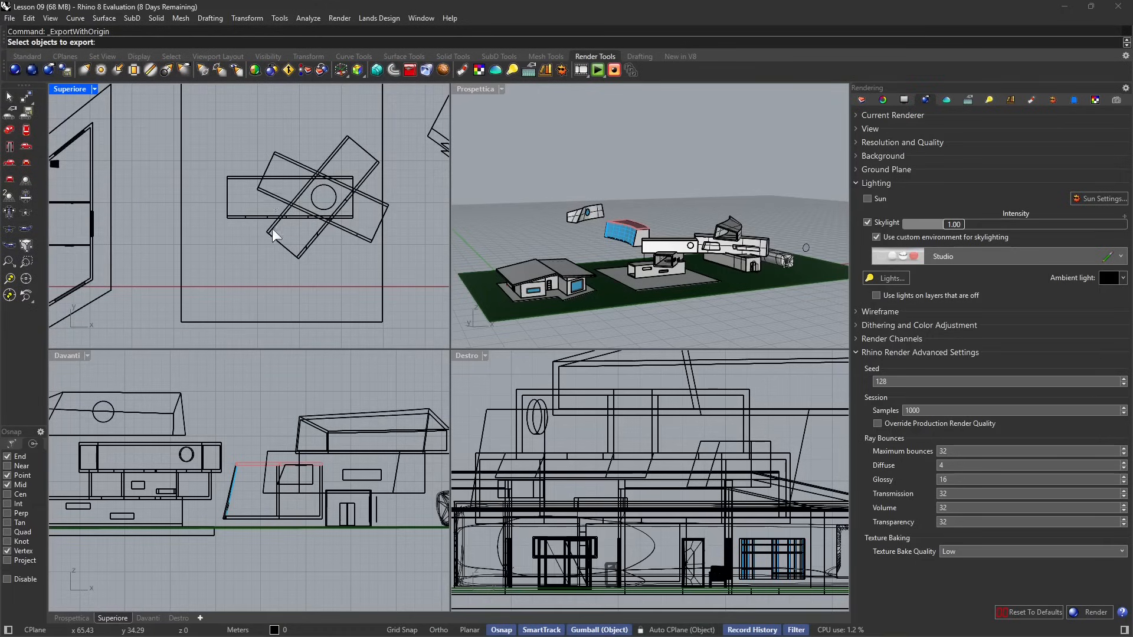
{"action": "scroll", "coordinate": [267, 238], "scroll_direction": "down", "scroll_amount": 5}
{"action": "key", "text": "ctrl+a"}
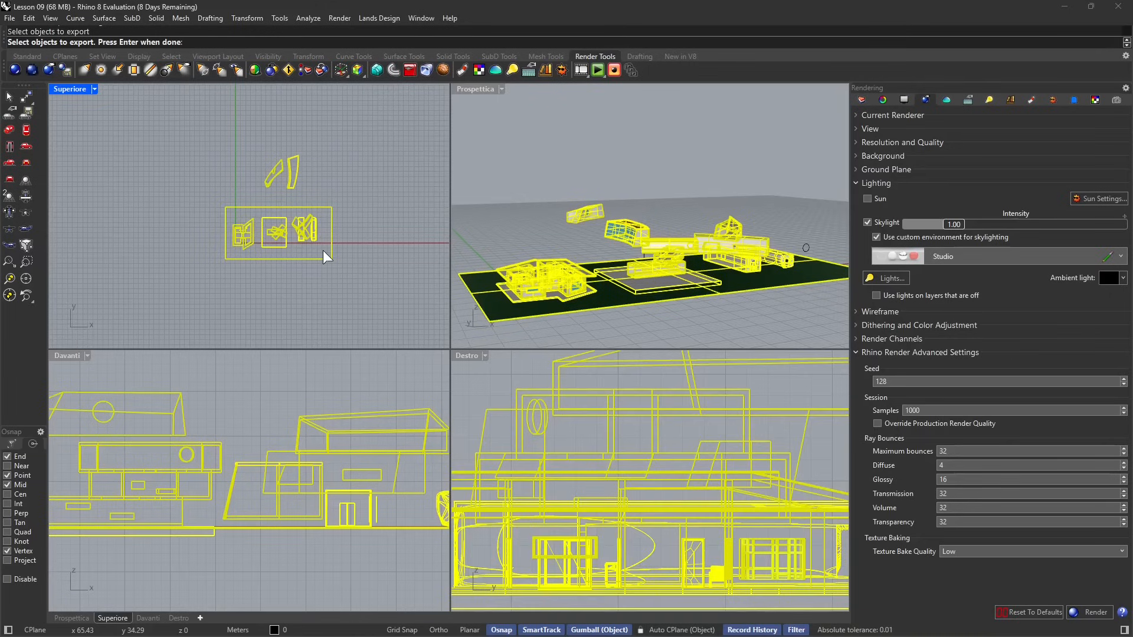
{"action": "key", "text": "Return"}
Place the export's insertion base point near the round opening of the middle building in the Superiore view.
{"action": "scroll", "coordinate": [272, 231], "scroll_direction": "up", "scroll_amount": 6}
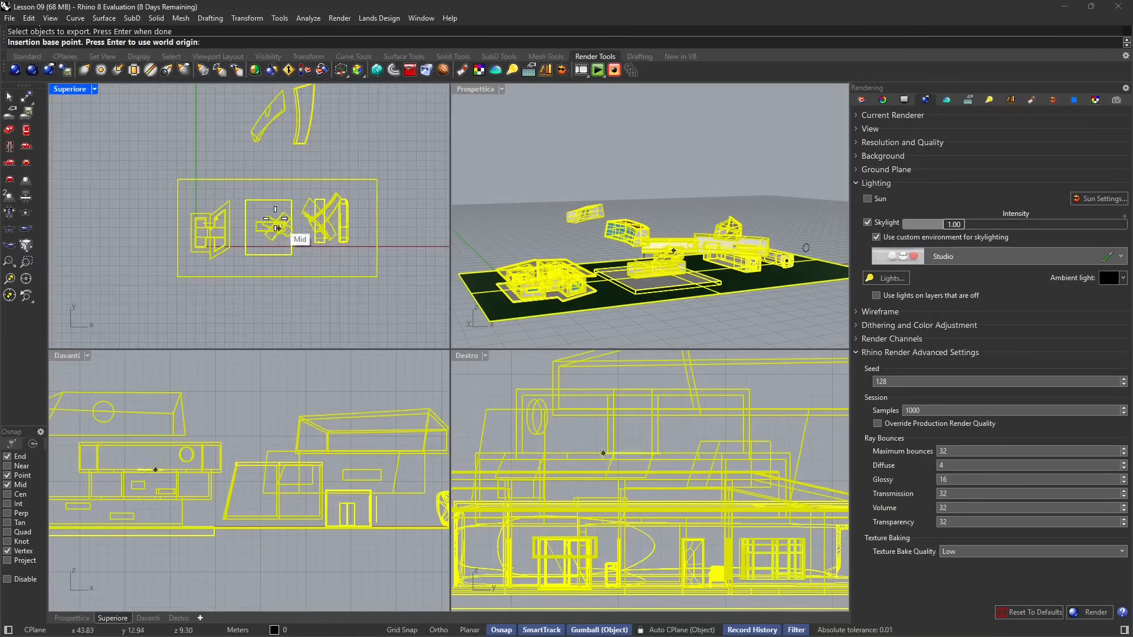
{"action": "scroll", "coordinate": [293, 258], "scroll_direction": "up", "scroll_amount": 5}
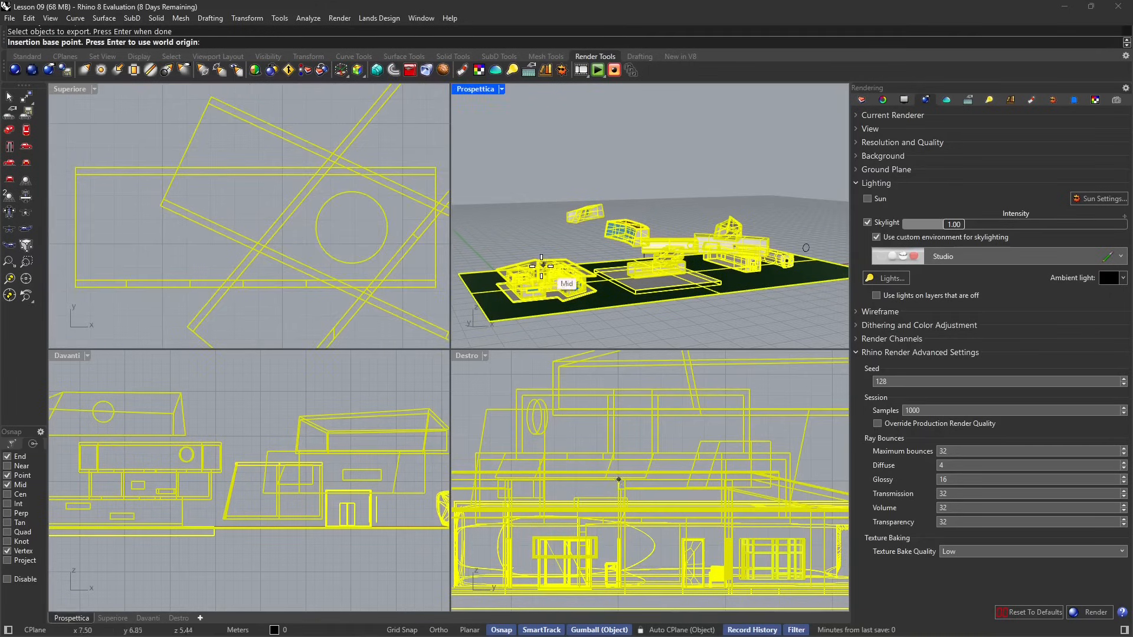
{"action": "left_click", "coordinate": [356, 222]}
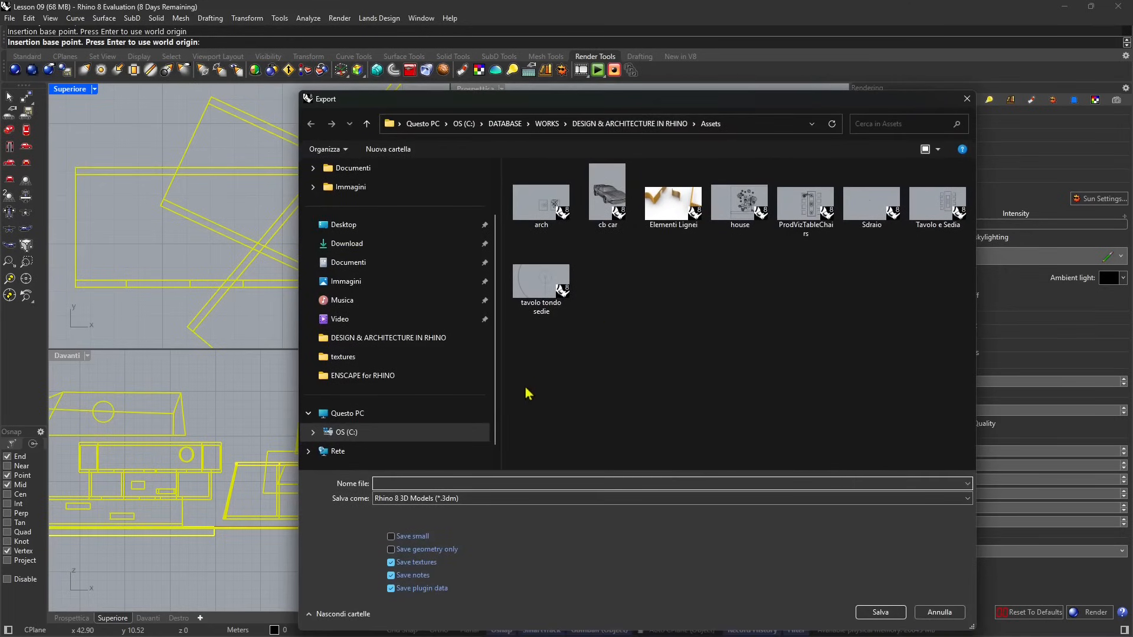
Set the export file format to MotionBuilder (*.fbx).
{"action": "left_click", "coordinate": [511, 499]}
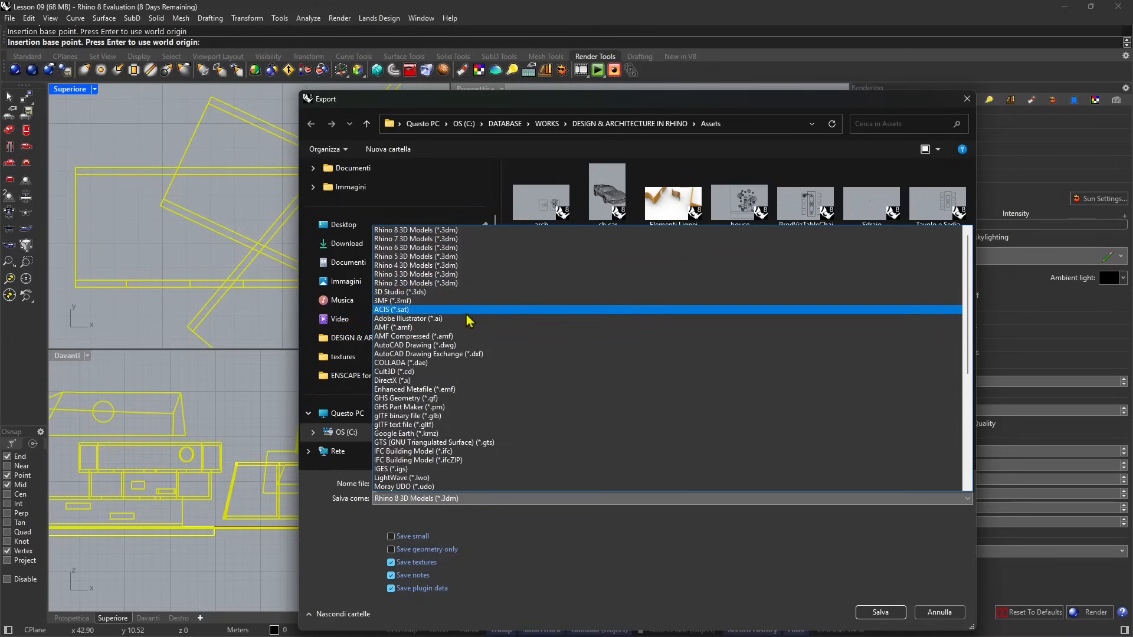
{"action": "scroll", "coordinate": [472, 307], "scroll_direction": "down", "scroll_amount": 1}
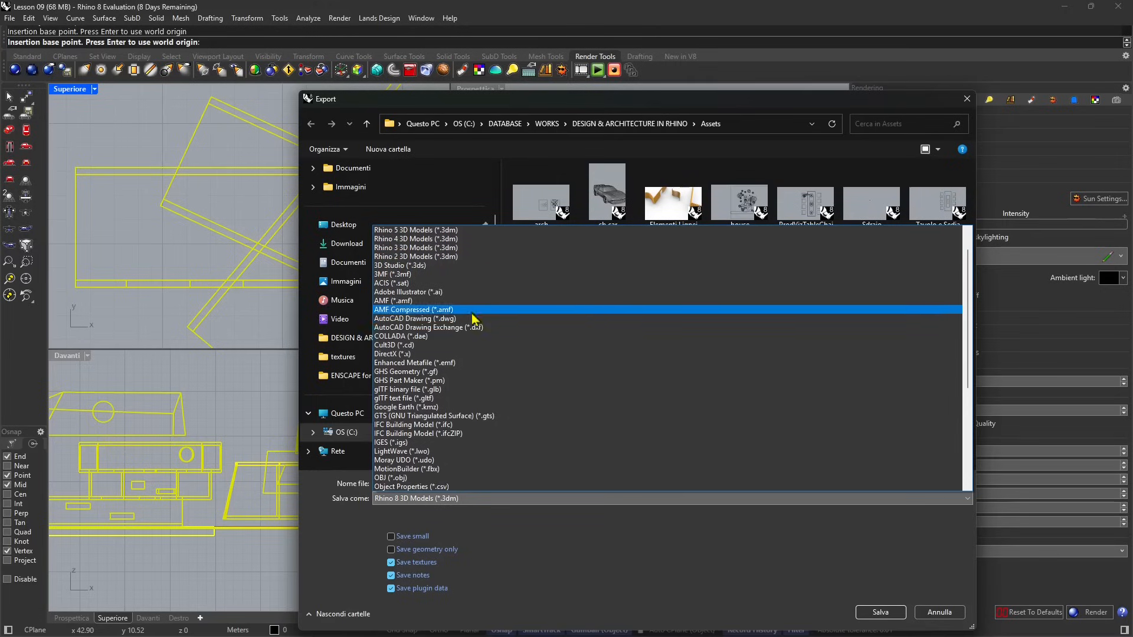
{"action": "scroll", "coordinate": [475, 378], "scroll_direction": "down", "scroll_amount": 2}
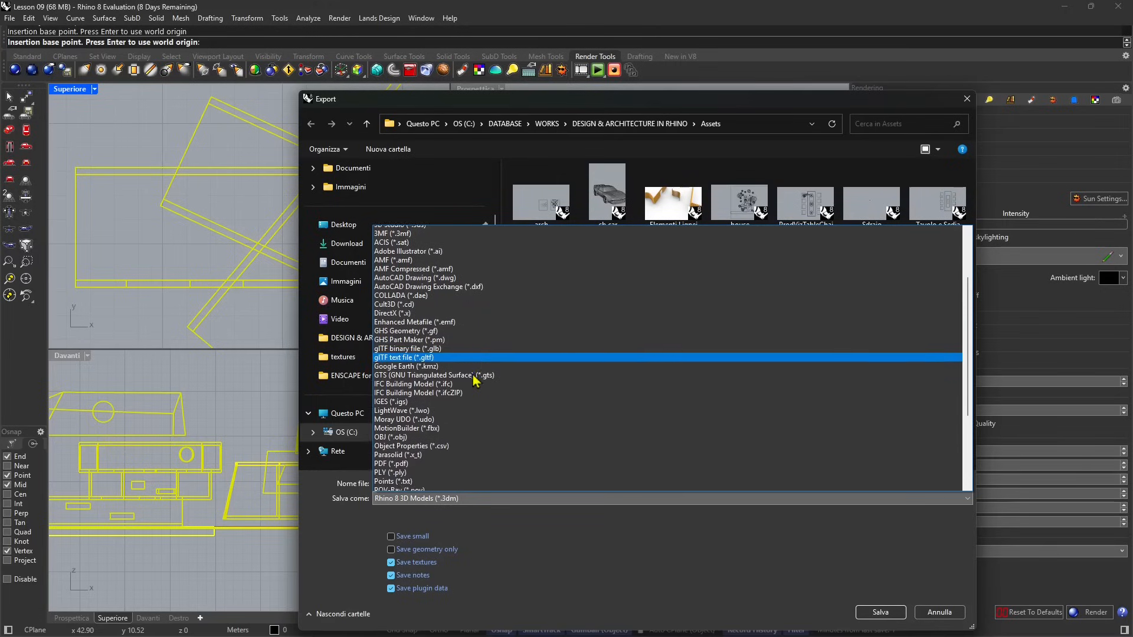
{"action": "scroll", "coordinate": [476, 379], "scroll_direction": "down", "scroll_amount": 3}
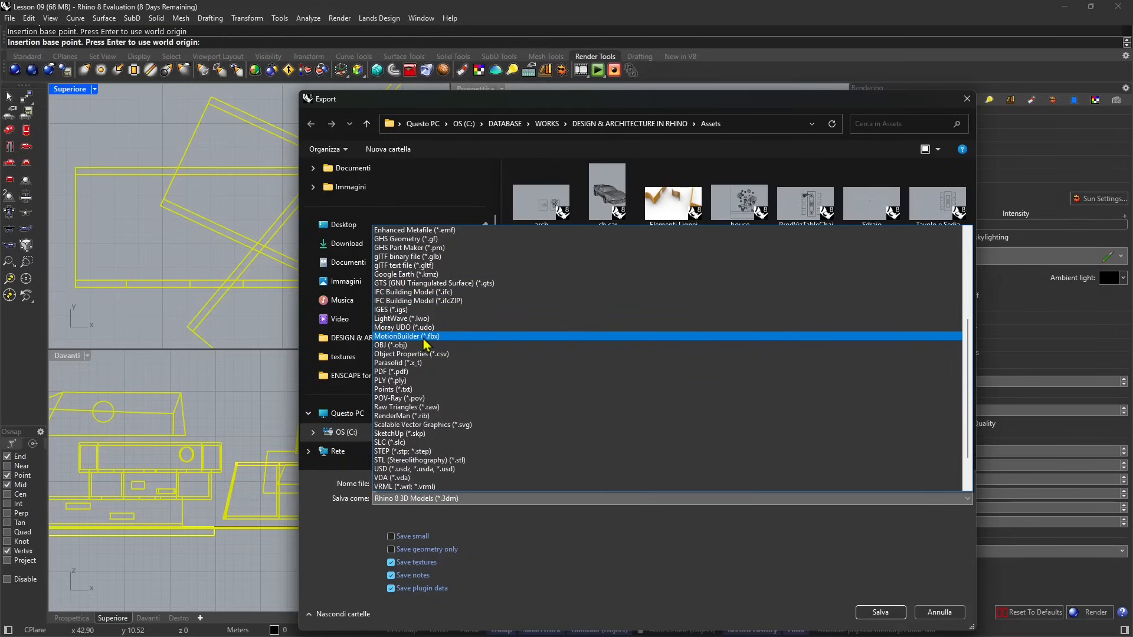
{"action": "scroll", "coordinate": [426, 348], "scroll_direction": "down", "scroll_amount": 2}
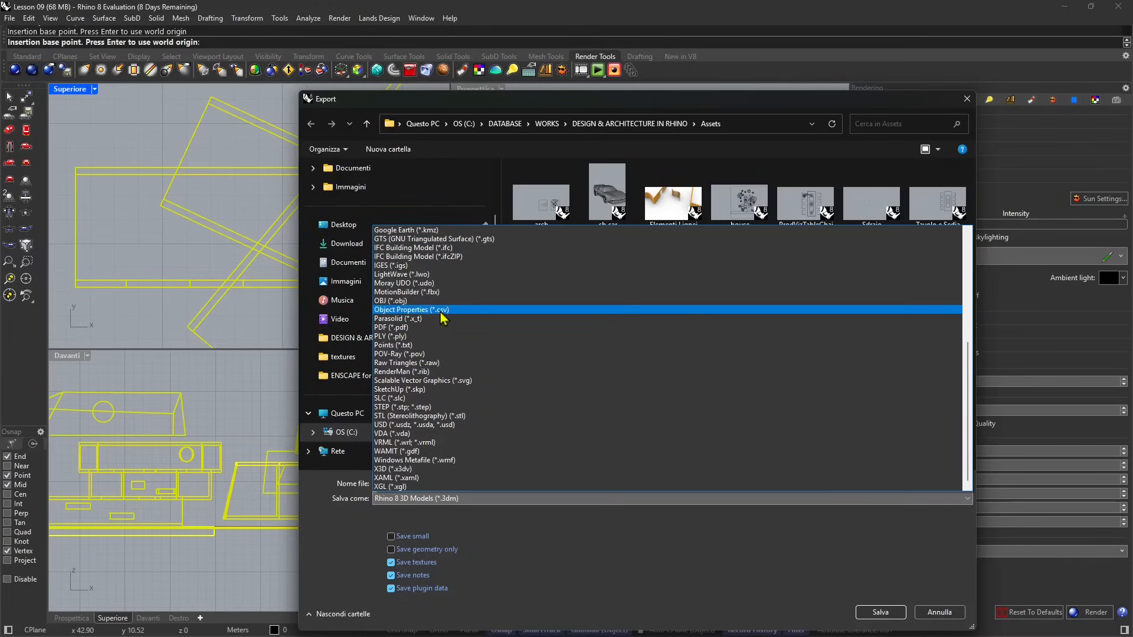
{"action": "left_click", "coordinate": [437, 292]}
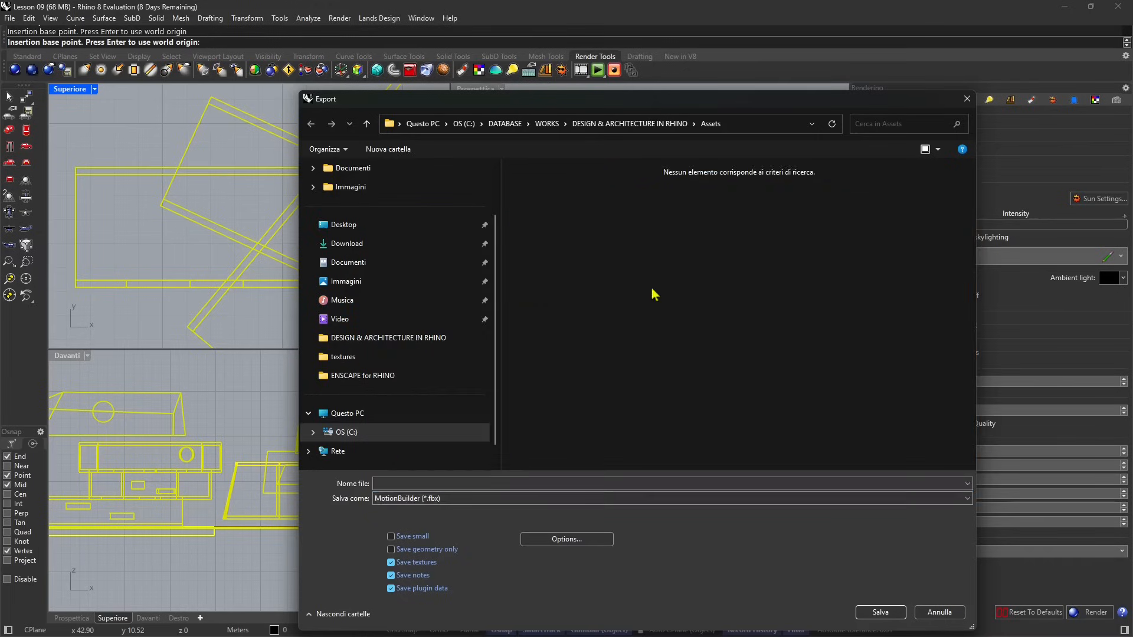
Name the export file "rhino scene" and save it with NURBS objects, Phong materials and Version 7 binary FBX options.
{"action": "left_click", "coordinate": [478, 481]}
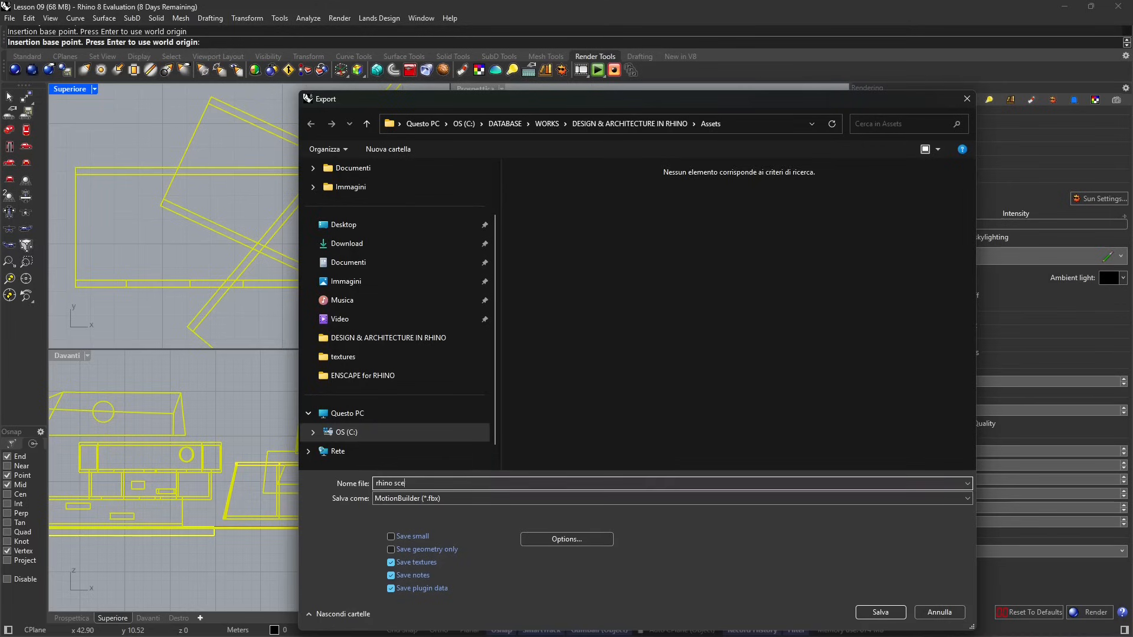
{"action": "left_click", "coordinate": [879, 612]}
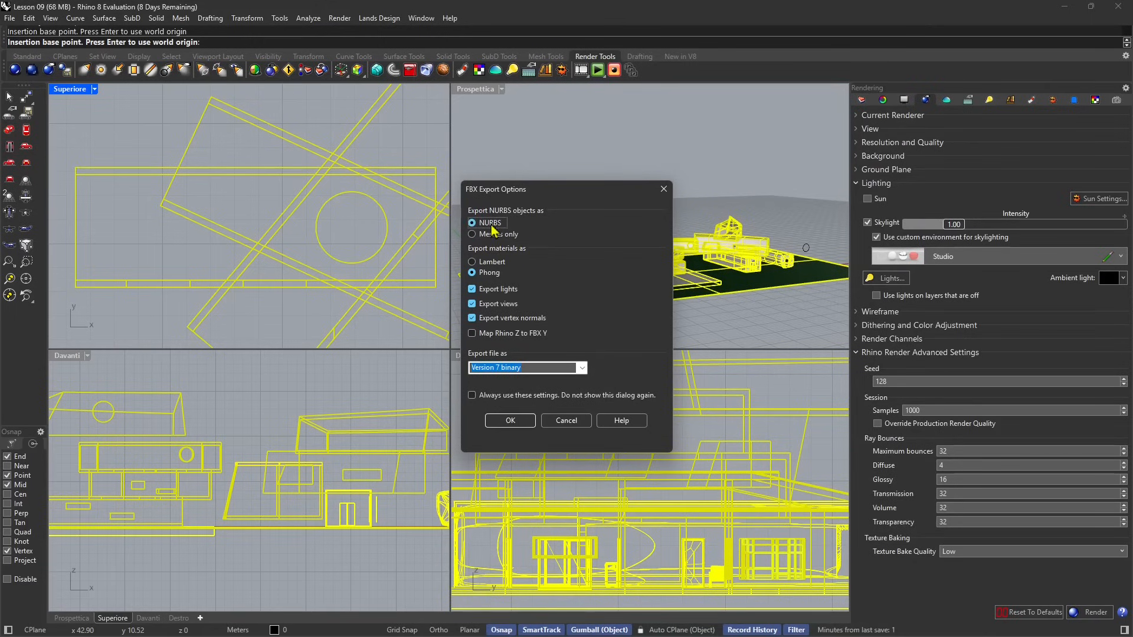
{"action": "left_click_drag", "start_coordinate": [585, 195], "coordinate": [481, 180]}
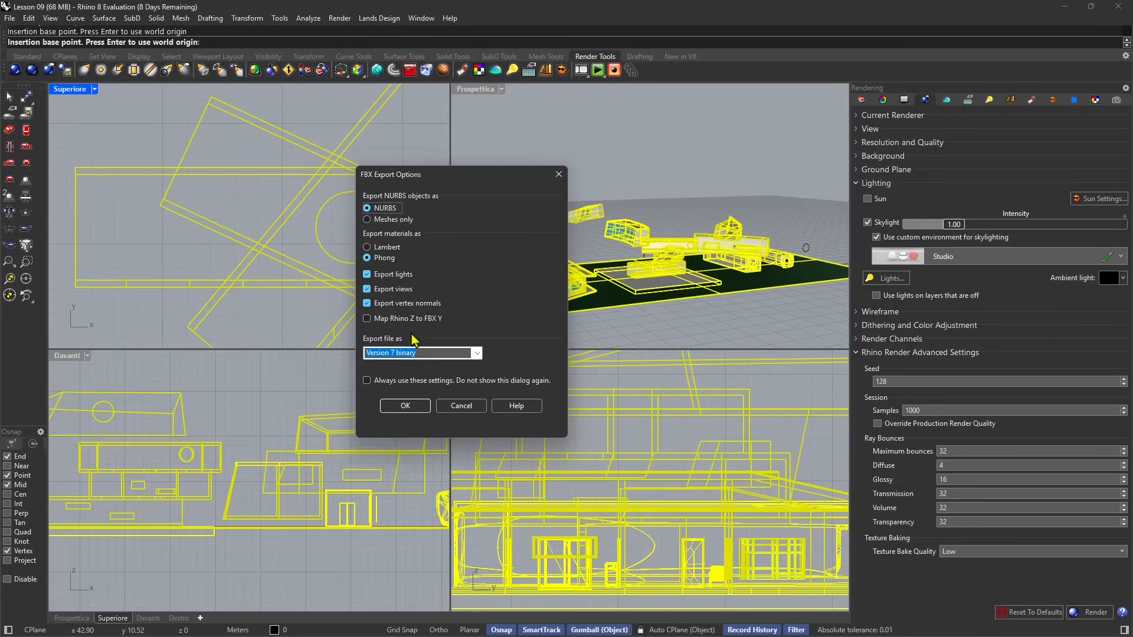
{"action": "left_click", "coordinate": [406, 406]}
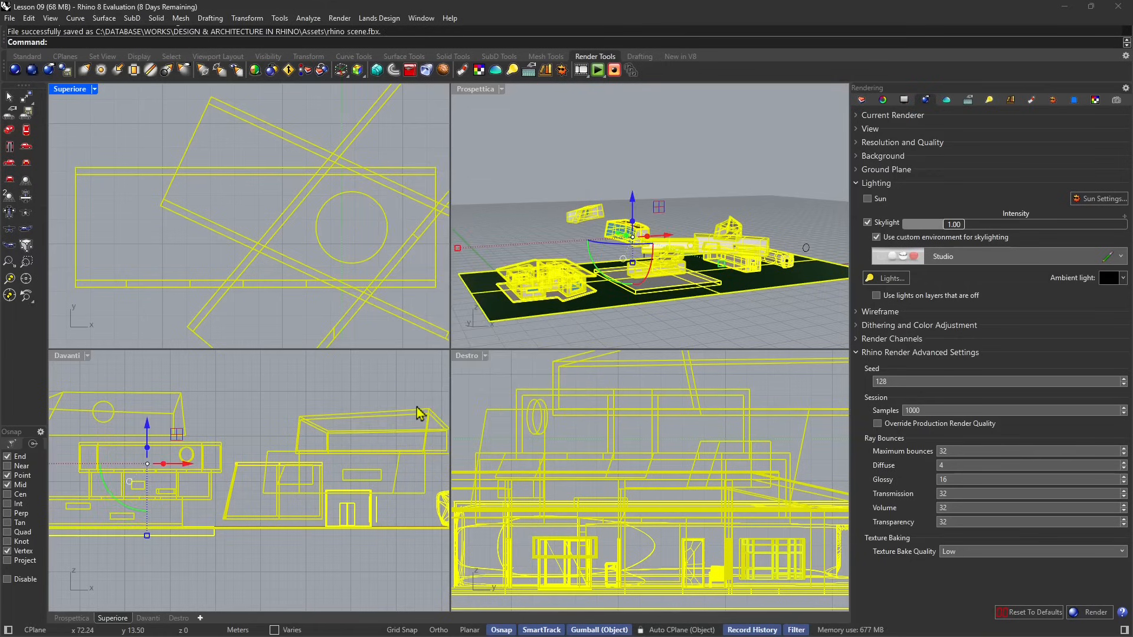
Switch to the Epic Games launcher, launch Twinmotion 2025.1.1 and create a new scene.
{"action": "left_click", "coordinate": [1069, 8]}
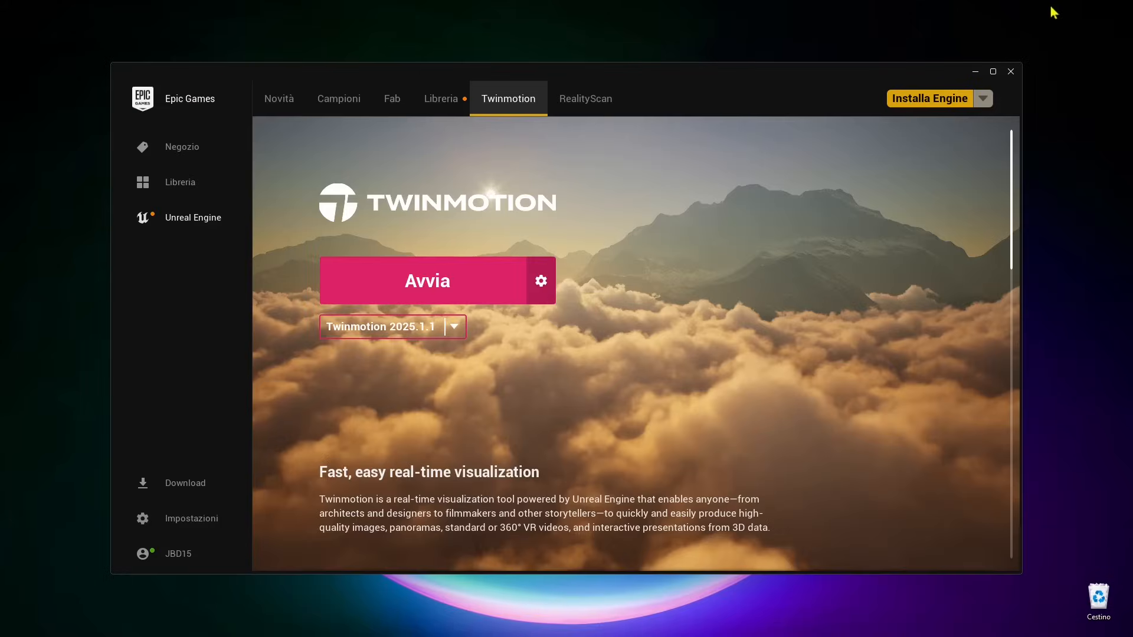
{"action": "left_click", "coordinate": [434, 295]}
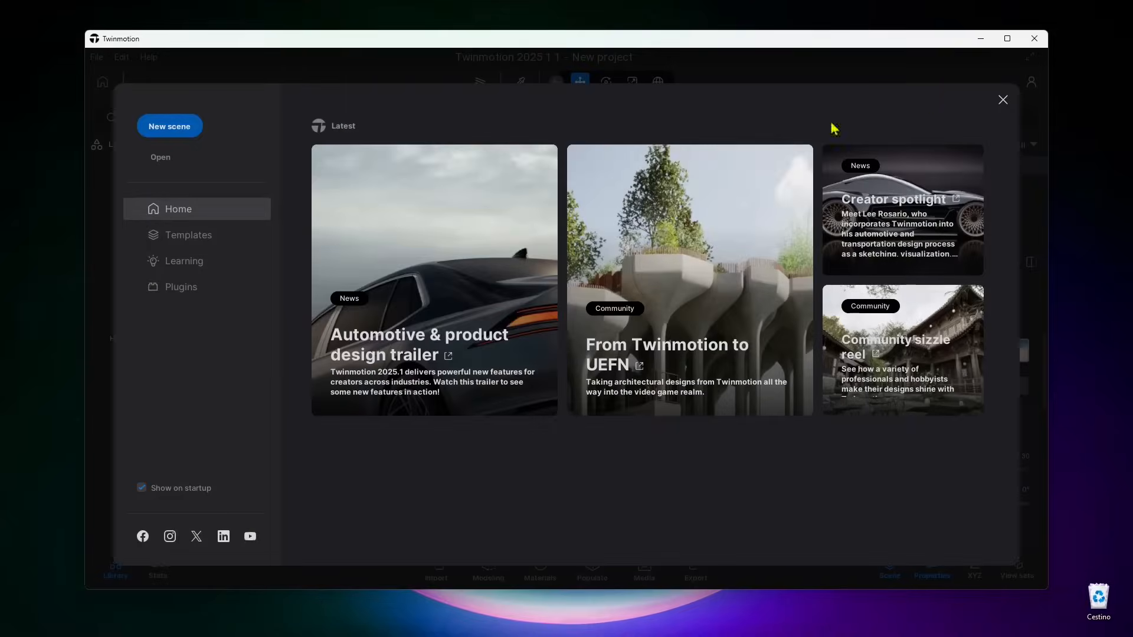
{"action": "left_click", "coordinate": [165, 135]}
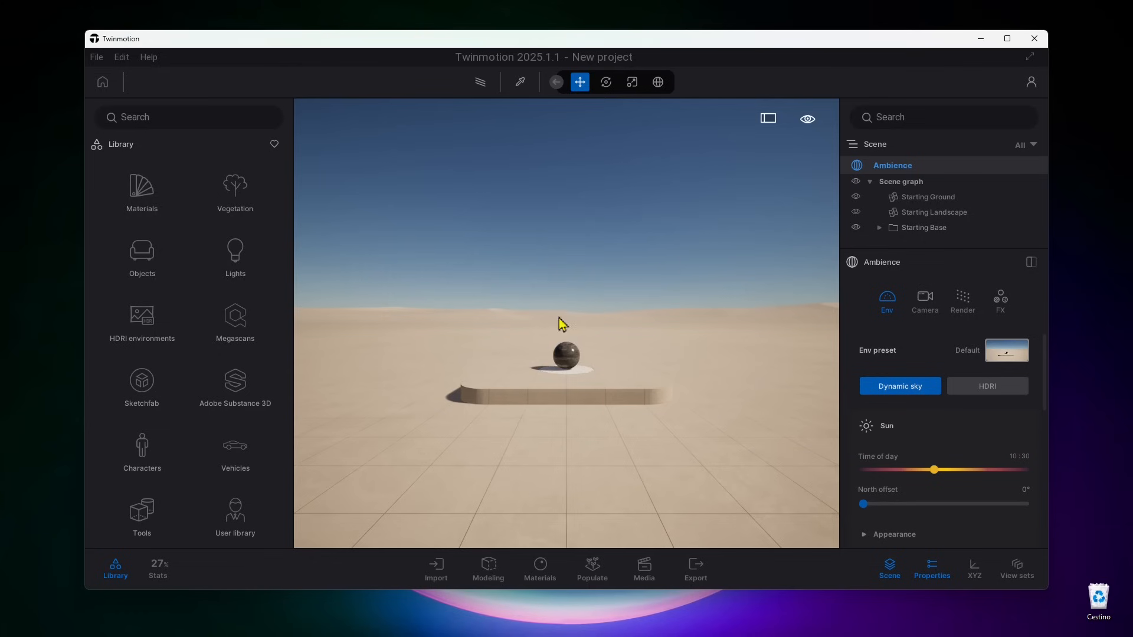
Hide the Starting Base folder in the scene graph and maximize the Twinmotion window.
{"action": "mouse_move", "coordinate": [559, 317]}
{"action": "right_mouse_down"}
{"action": "mouse_move", "coordinate": [625, 361]}
{"action": "mouse_move", "coordinate": [568, 241]}
{"action": "mouse_move", "coordinate": [504, 347]}
{"action": "mouse_move", "coordinate": [565, 339]}
{"action": "mouse_move", "coordinate": [558, 317]}
{"action": "right_mouse_up"}
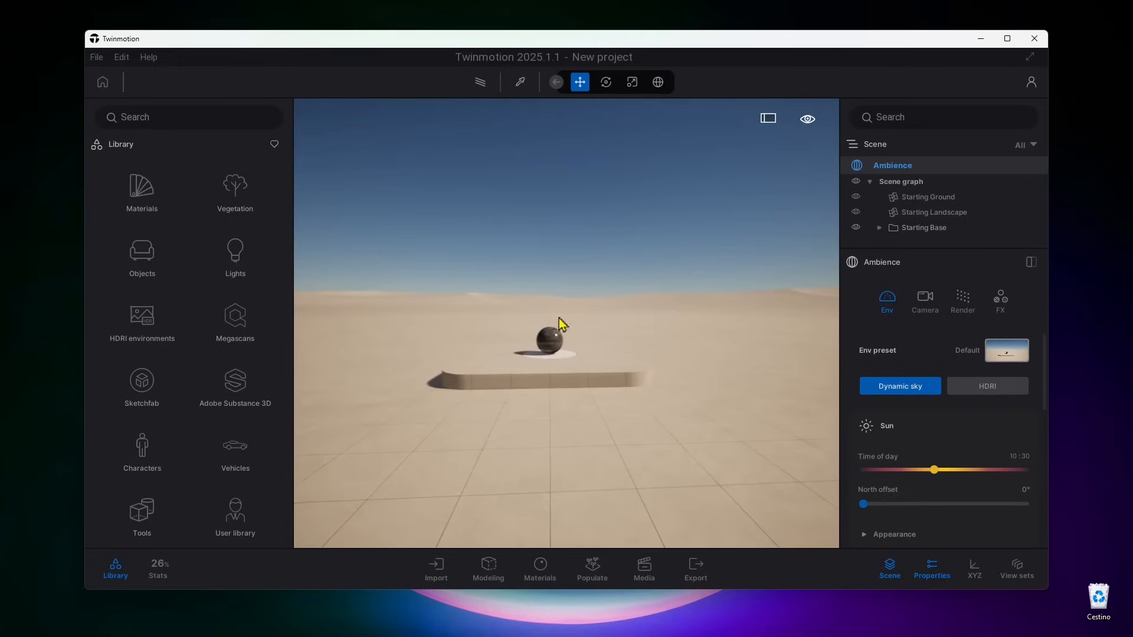
{"action": "left_click", "coordinate": [856, 230]}
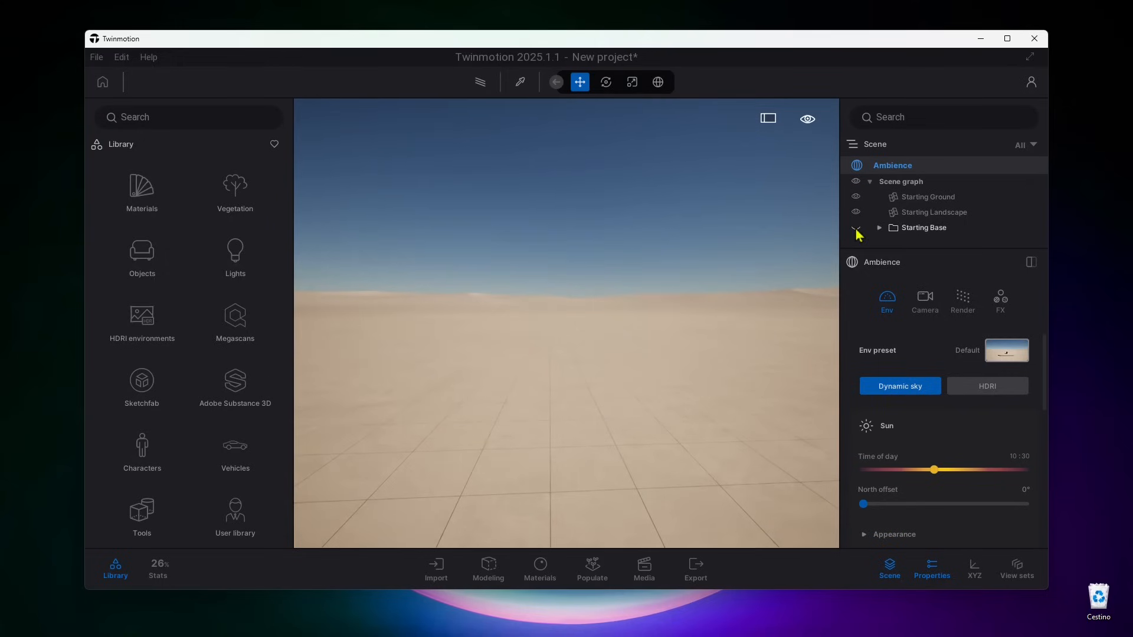
{"action": "left_click", "coordinate": [856, 229]}
{"action": "left_click", "coordinate": [857, 229]}
{"action": "left_click", "coordinate": [856, 229]}
{"action": "left_click", "coordinate": [857, 230]}
{"action": "double_click", "coordinate": [834, 39]}
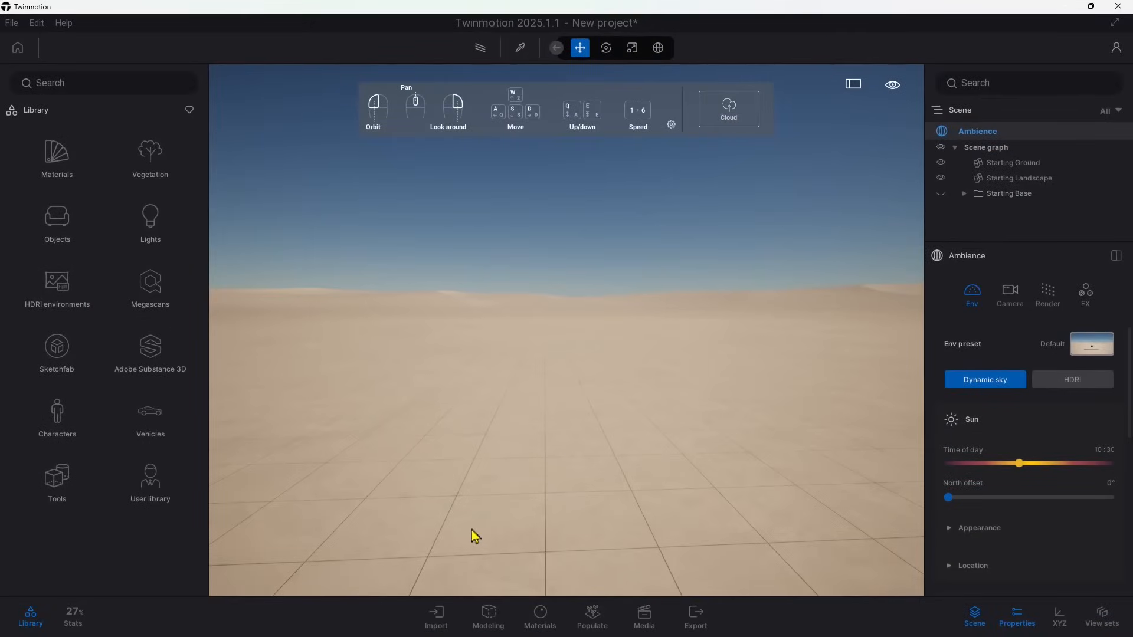
Choose rhino scene.fbx from the DESIGN & ARCHITECTURE IN RHINO\Assets folder as the geometry file for a new import.
{"action": "left_click", "coordinate": [437, 617]}
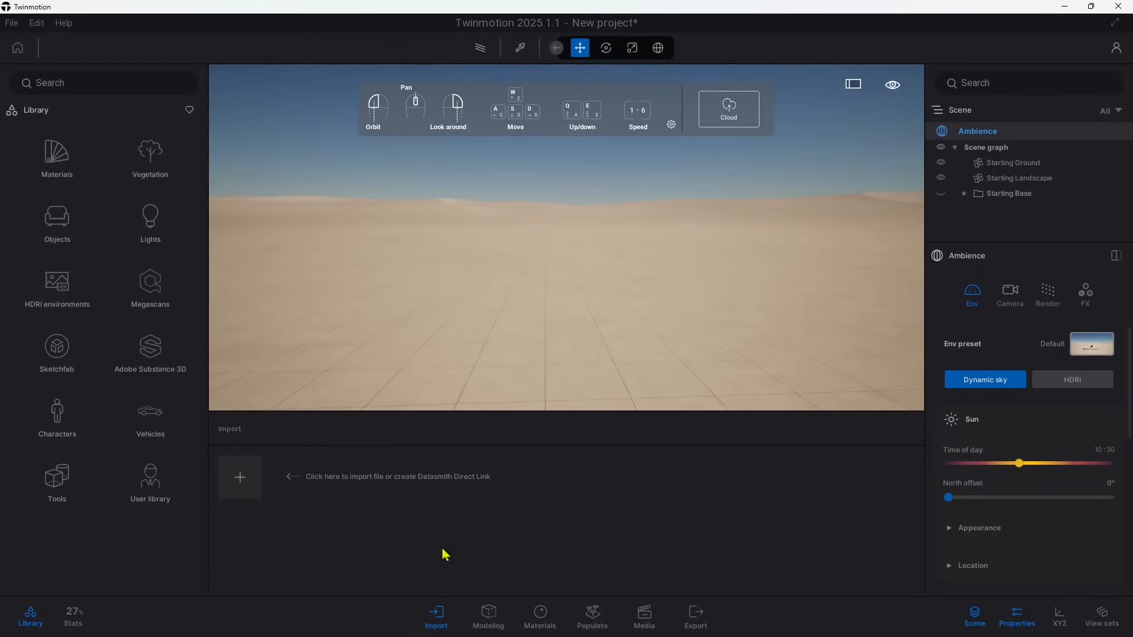
{"action": "left_click", "coordinate": [239, 484]}
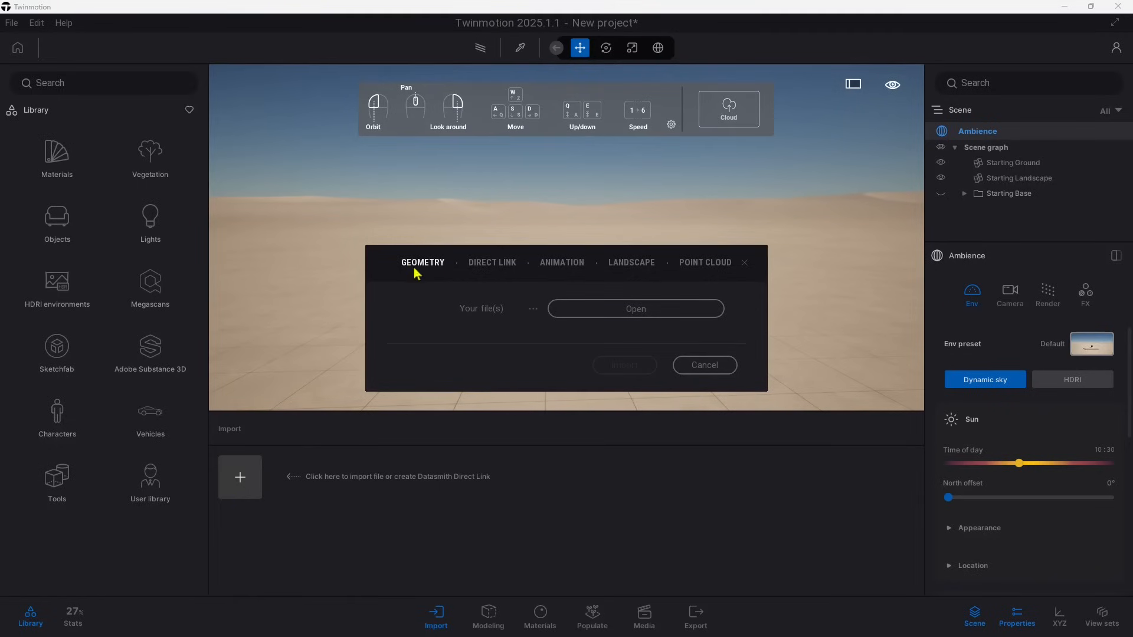
{"action": "left_click", "coordinate": [635, 311]}
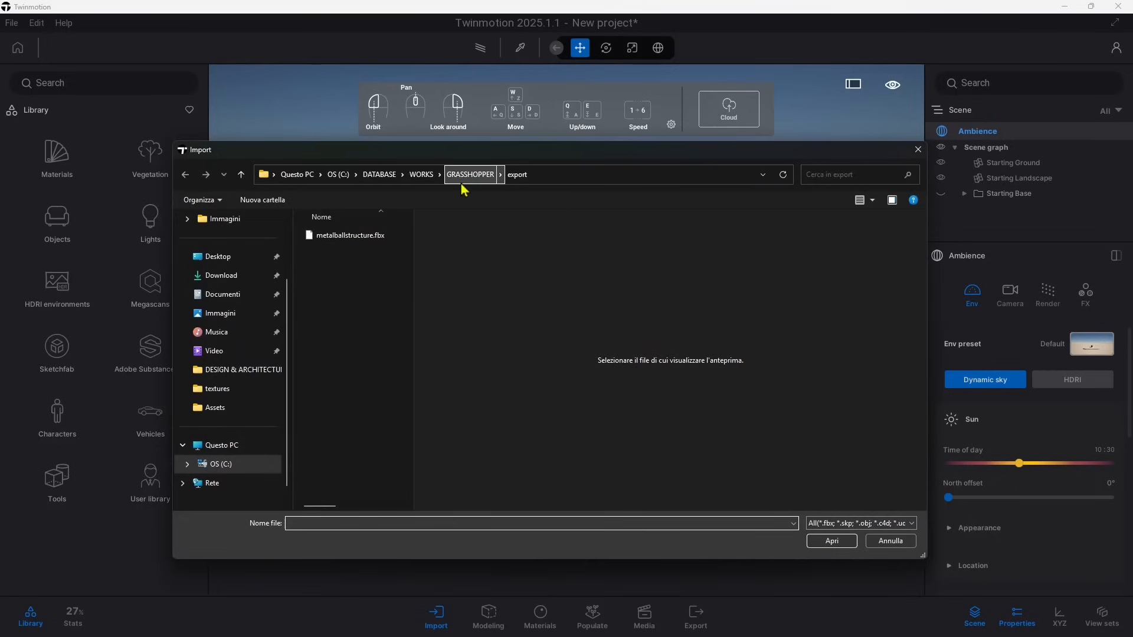
{"action": "left_click", "coordinate": [420, 180]}
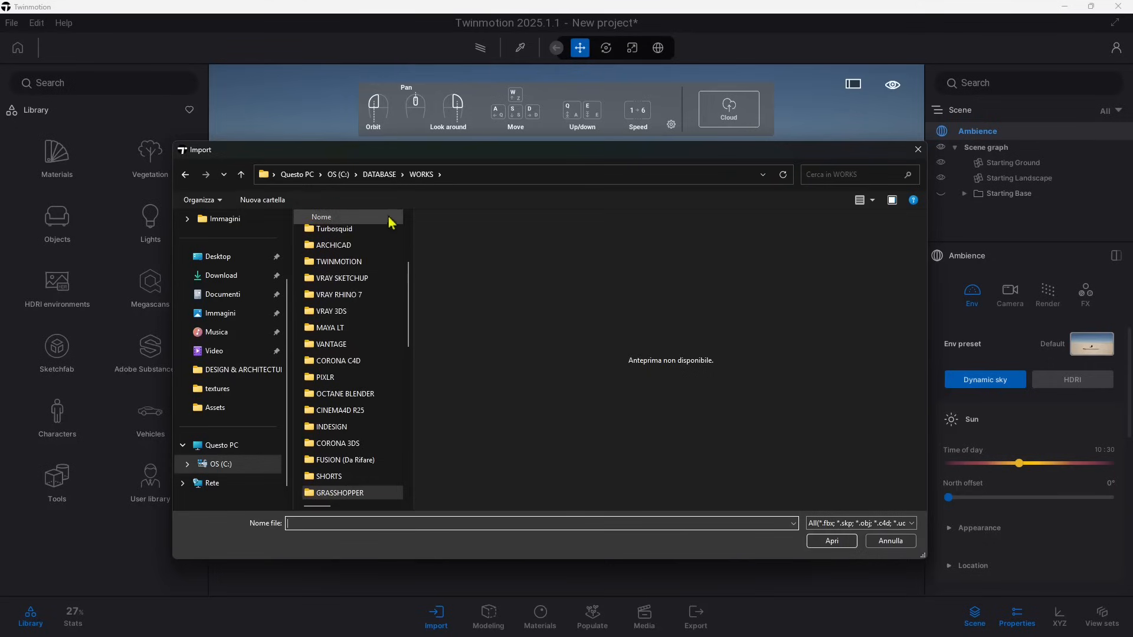
{"action": "scroll", "coordinate": [378, 248], "scroll_direction": "up", "scroll_amount": 3}
{"action": "left_click", "coordinate": [369, 236]}
{"action": "double_click", "coordinate": [371, 236]}
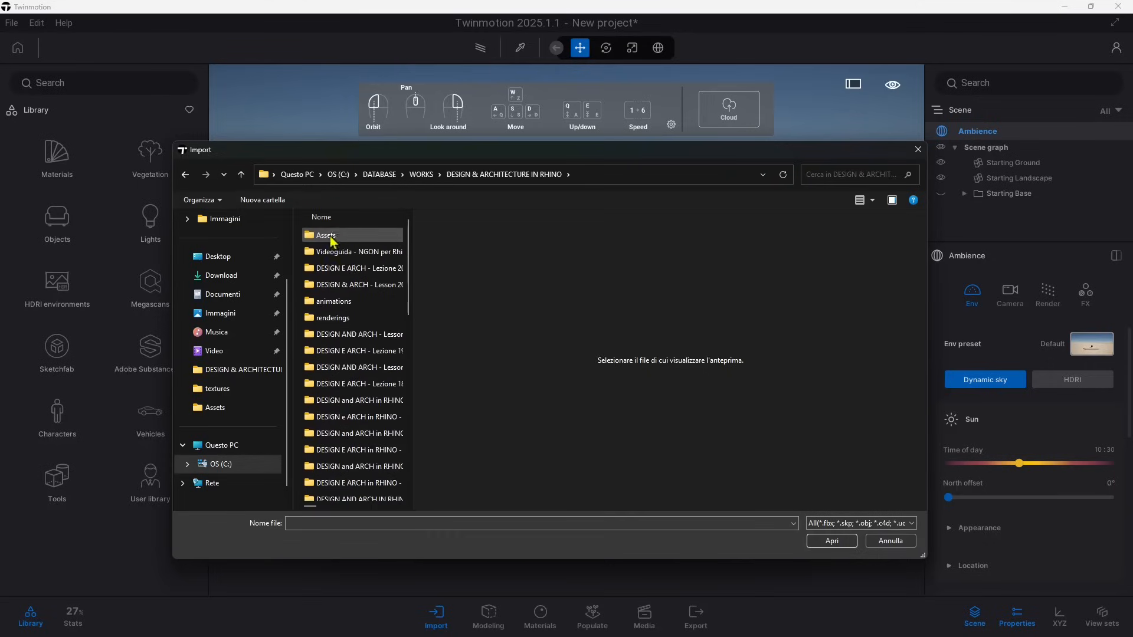
{"action": "double_click", "coordinate": [341, 244]}
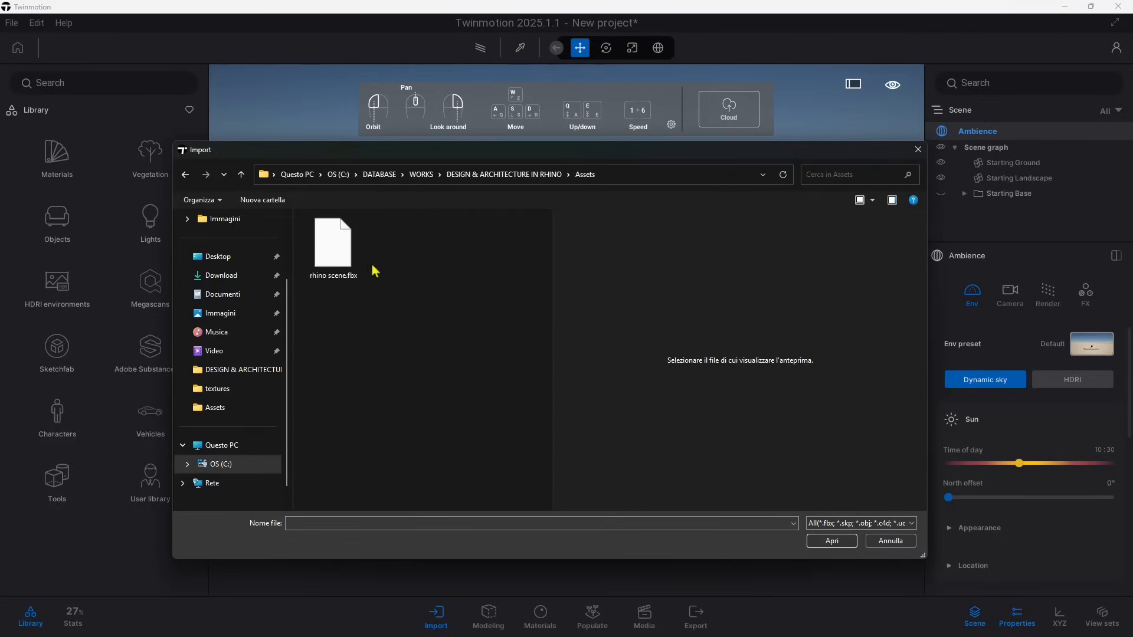
{"action": "left_click", "coordinate": [353, 259]}
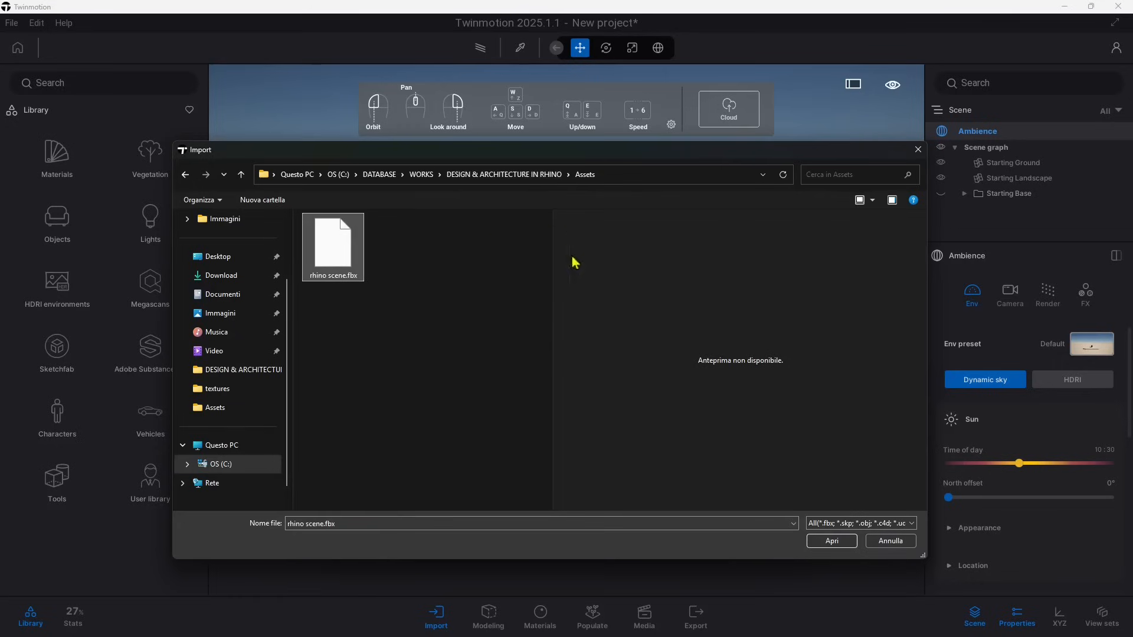
{"action": "left_click", "coordinate": [831, 541]}
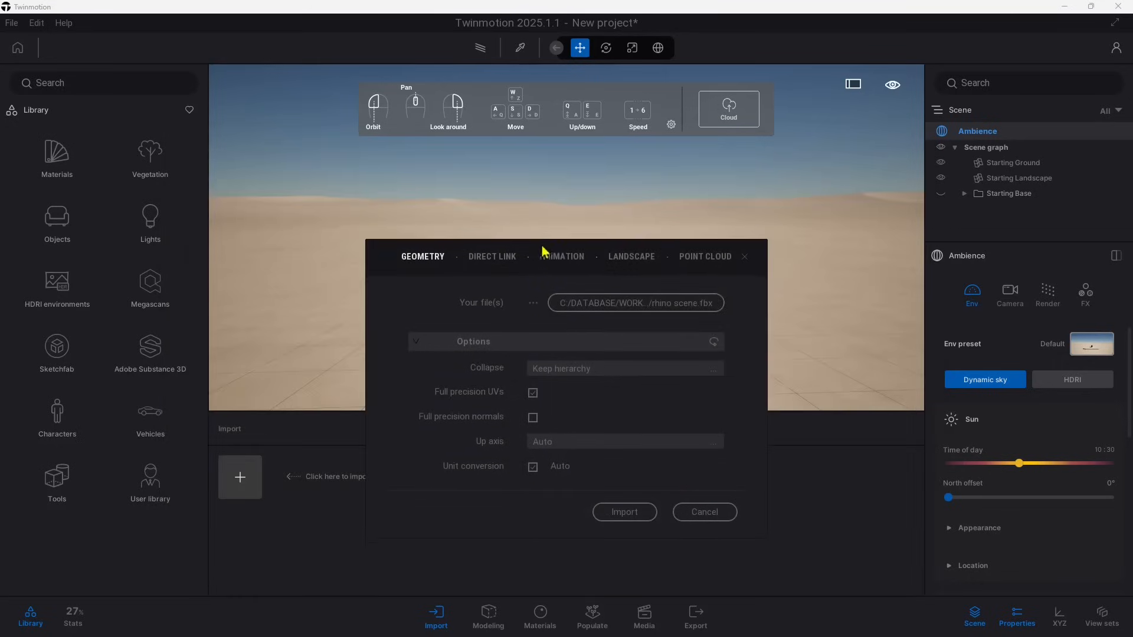
Expand the geometry import options and set the Collapse mode to Collapse by material.
{"action": "left_click", "coordinate": [408, 270]}
{"action": "left_click", "coordinate": [408, 270]}
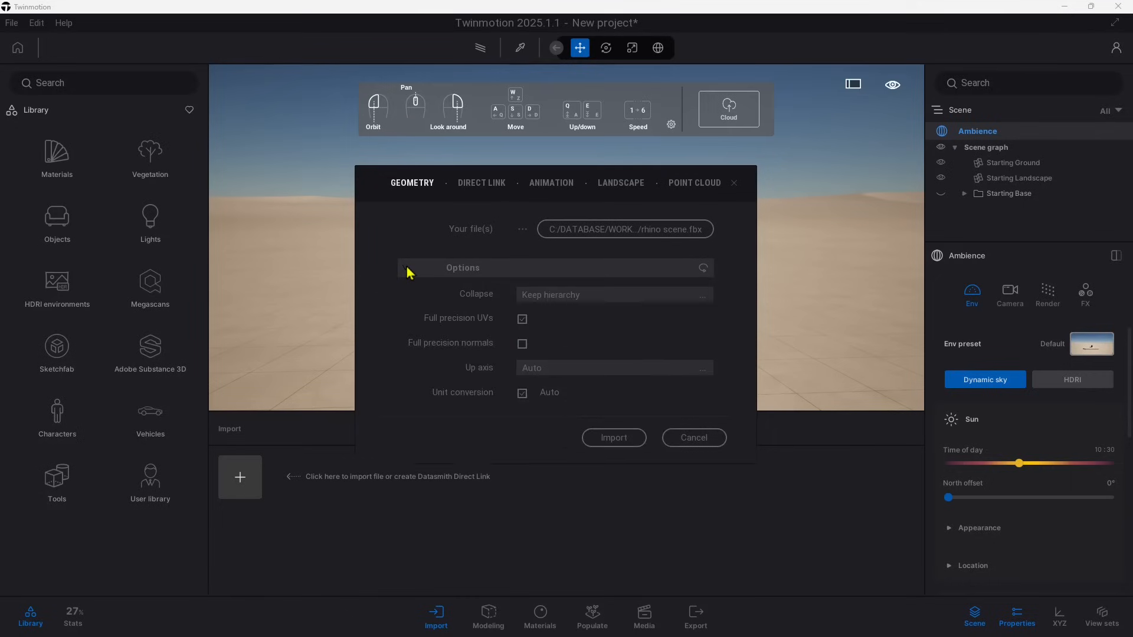
{"action": "left_click", "coordinate": [559, 295]}
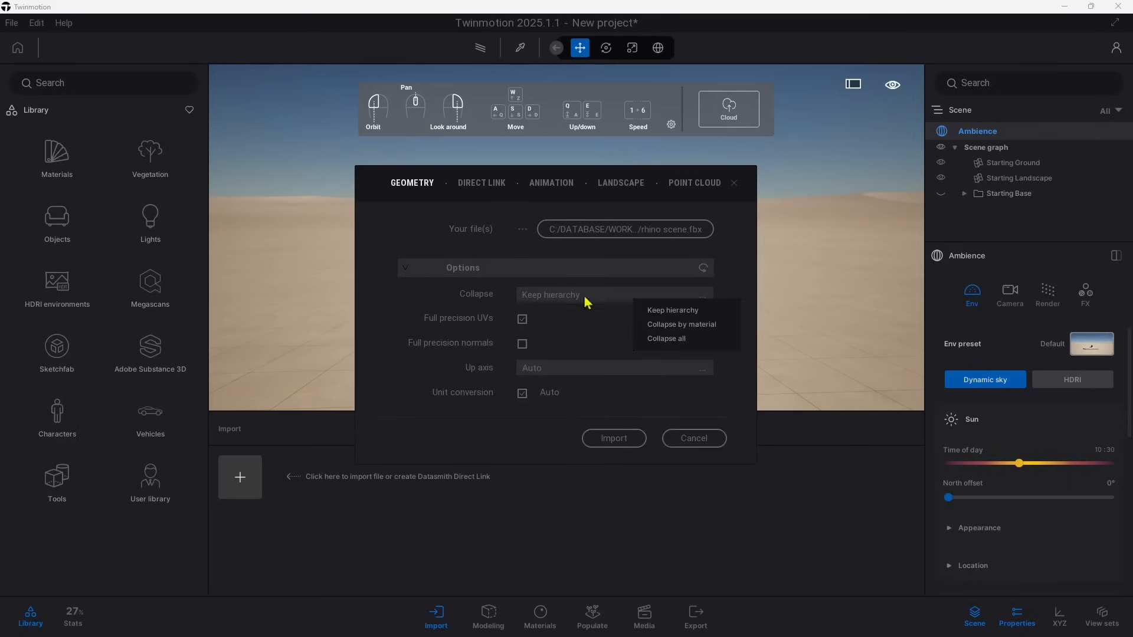
{"action": "left_click", "coordinate": [681, 325]}
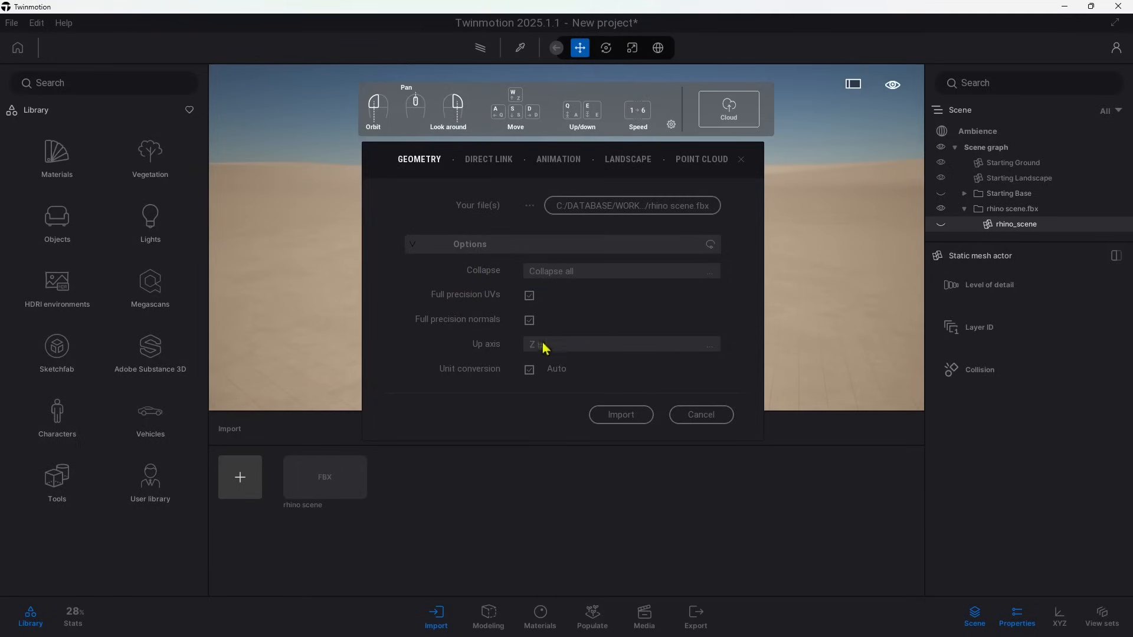
Import rhino scene.fbx with automatic unit conversion, using the imported material for all material conflicts.
{"action": "left_click", "coordinate": [529, 370]}
{"action": "left_click", "coordinate": [530, 371]}
{"action": "left_click", "coordinate": [614, 415]}
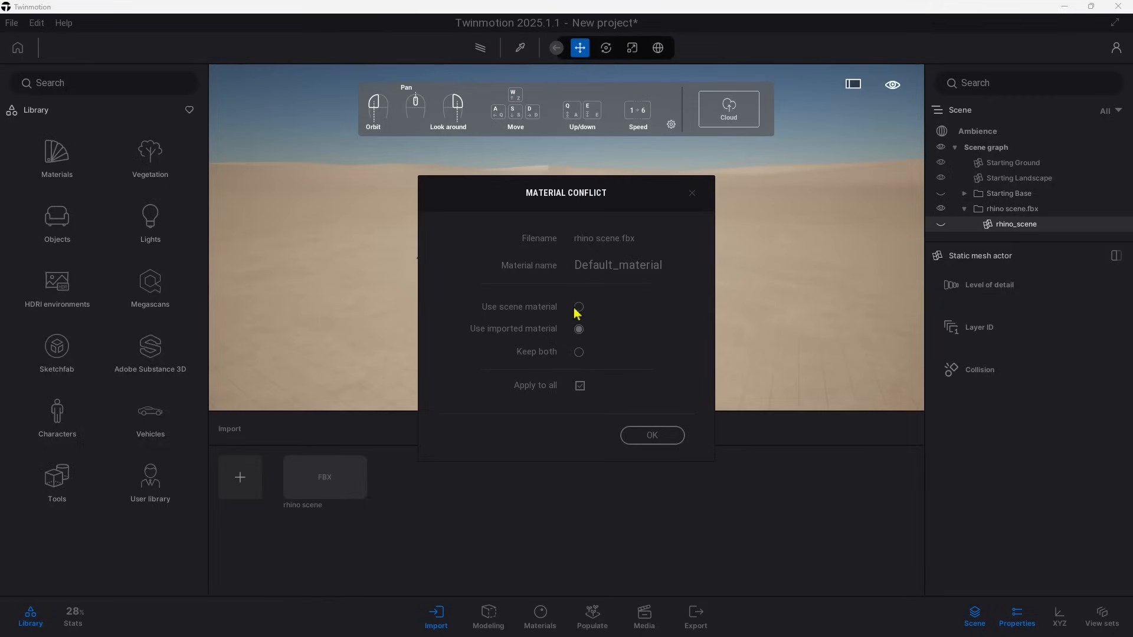
{"action": "left_click", "coordinate": [652, 436]}
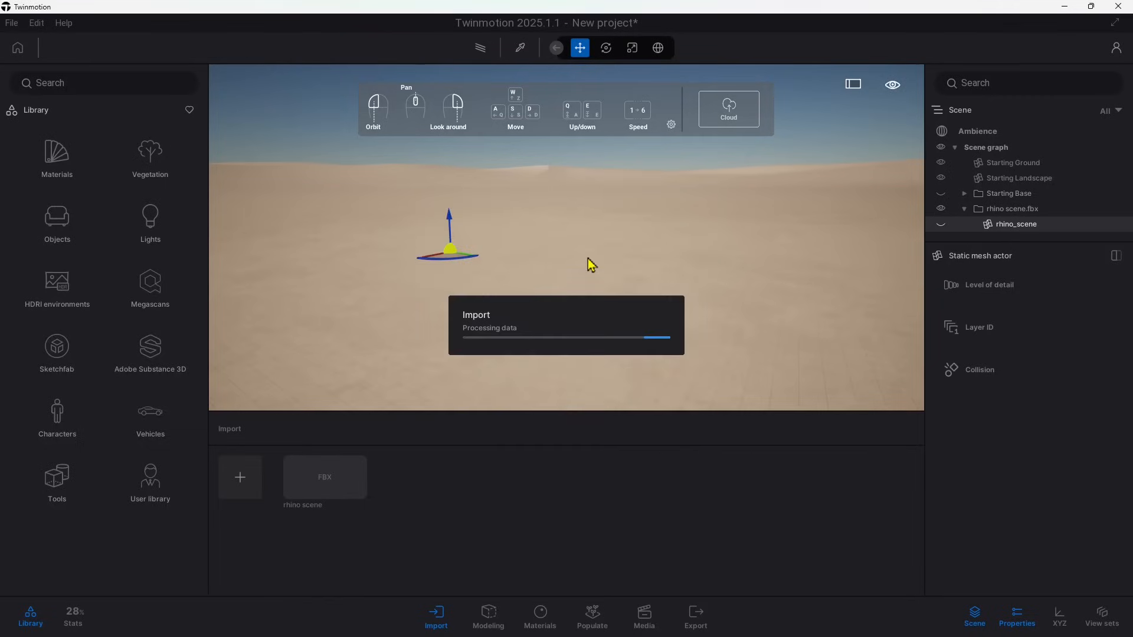
Examine the imported buildings and their placement on the desert ground from several viewpoints.
{"action": "scroll", "coordinate": [534, 250], "scroll_direction": "down", "scroll_amount": 5}
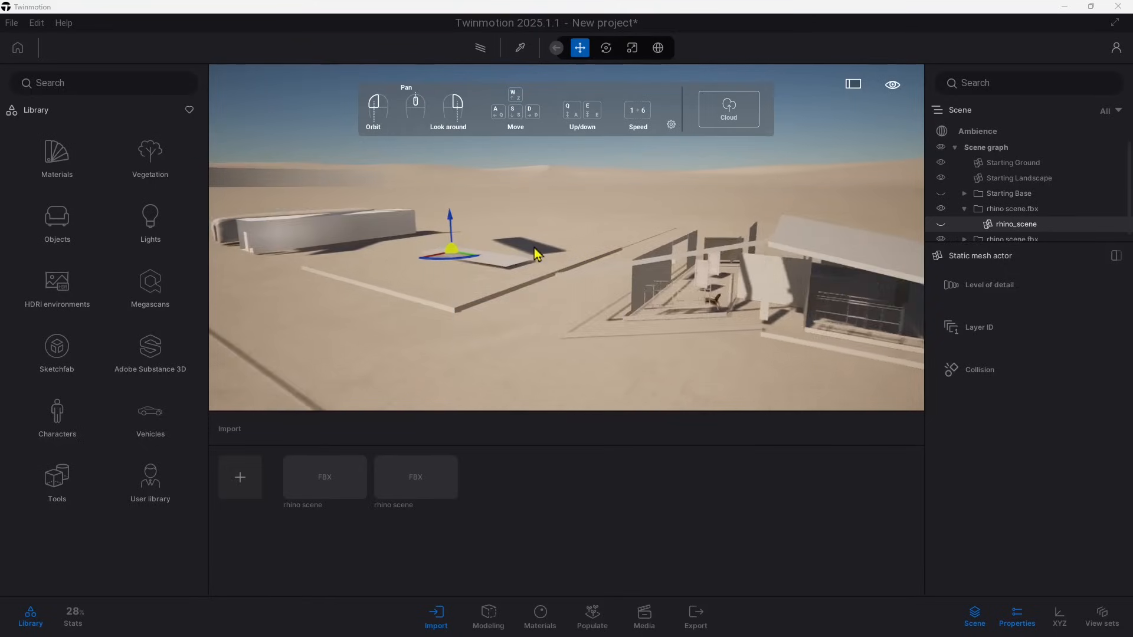
{"action": "right_click_drag", "start_coordinate": [548, 275], "coordinate": [535, 246]}
{"action": "key", "text": "a"}
{"action": "key", "text": "w"}
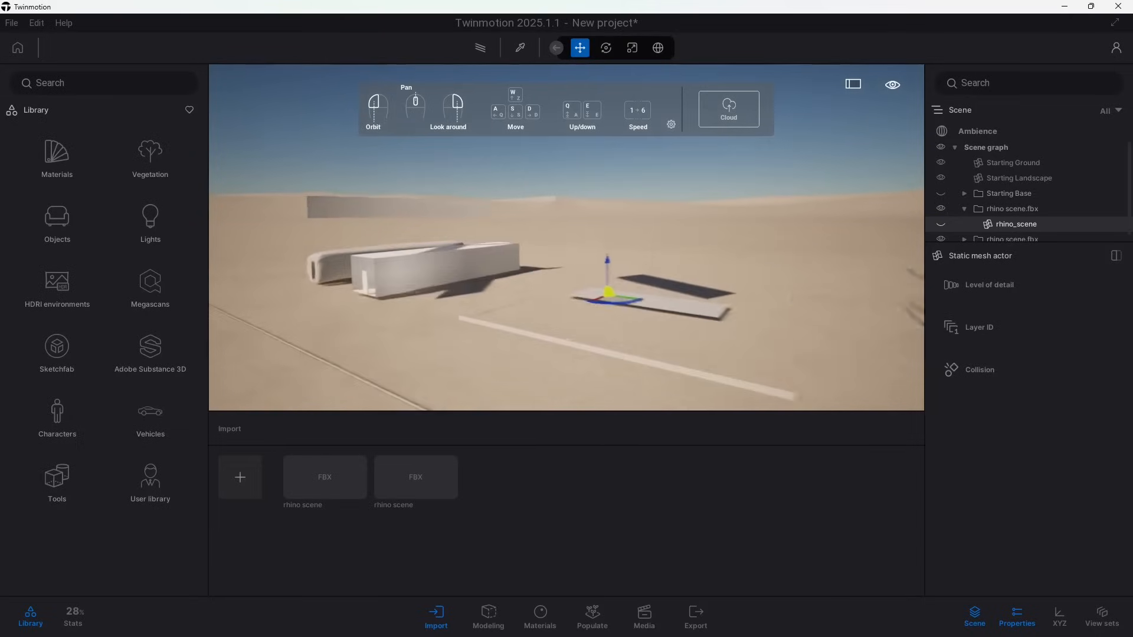
{"action": "left_click", "coordinate": [367, 261]}
{"action": "right_click_drag", "start_coordinate": [462, 279], "coordinate": [433, 316]}
{"action": "key", "text": "a"}
{"action": "key", "text": "a"}
{"action": "key", "text": "a"}
{"action": "key", "text": "a"}
{"action": "key", "text": "a"}
{"action": "key", "text": "w"}
{"action": "key", "text": "s"}
{"action": "key", "text": "d"}
{"action": "key", "text": "s"}
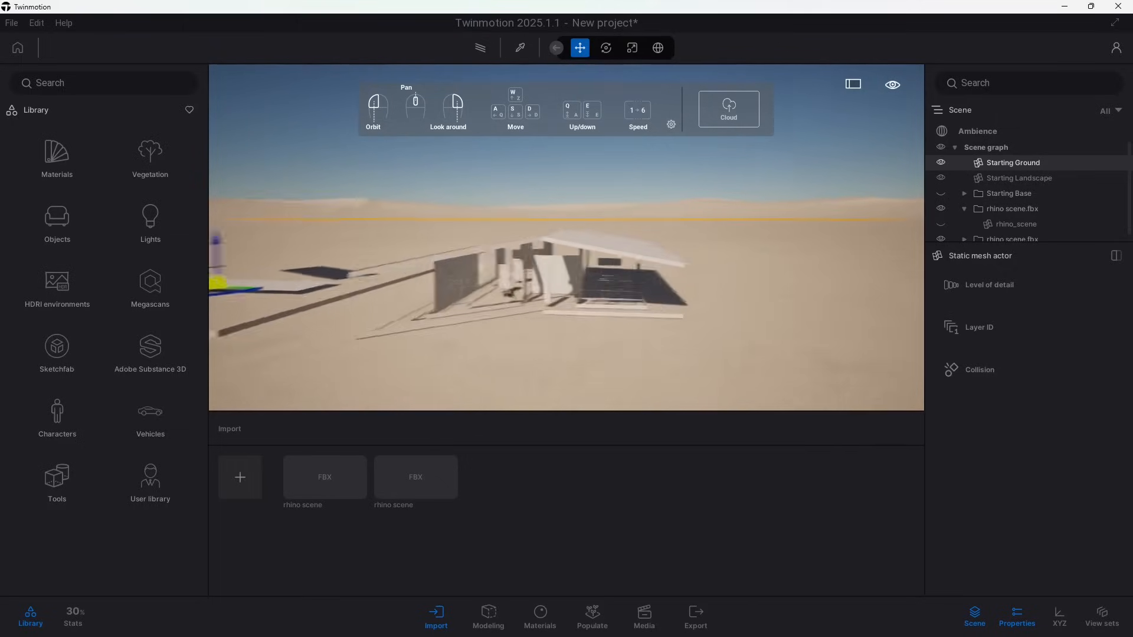
Select the imported rhino_scene mesh and inspect how its buildings are joined as one object.
{"action": "key", "text": "w"}
{"action": "left_click", "coordinate": [590, 245]}
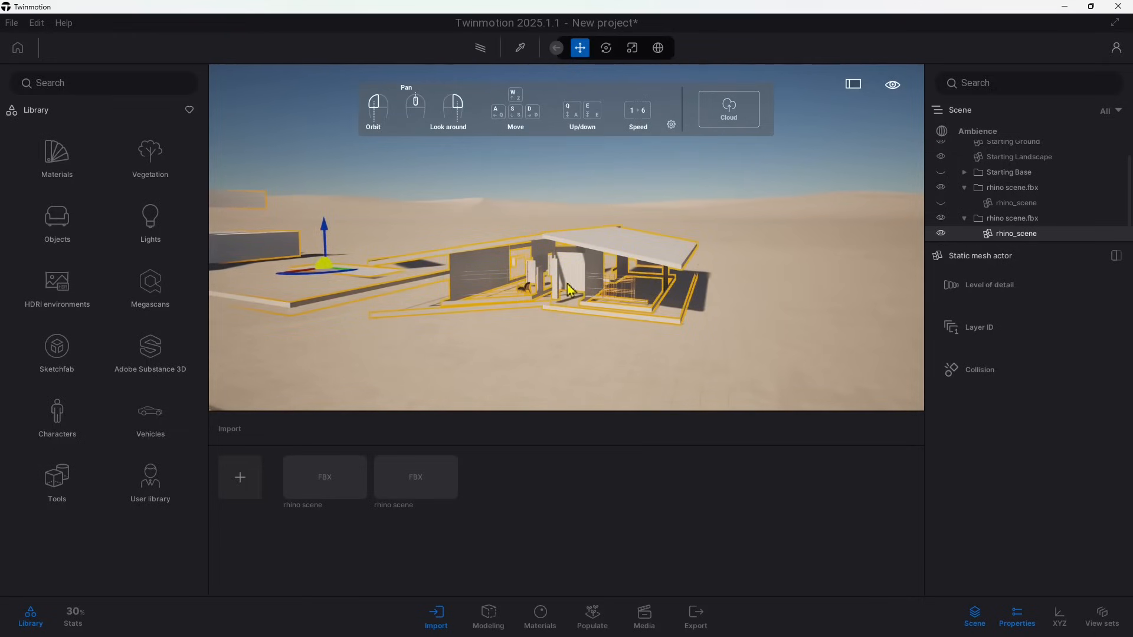
{"action": "right_click_drag", "start_coordinate": [567, 284], "coordinate": [442, 271]}
{"action": "key", "text": "w"}
{"action": "key", "text": "s"}
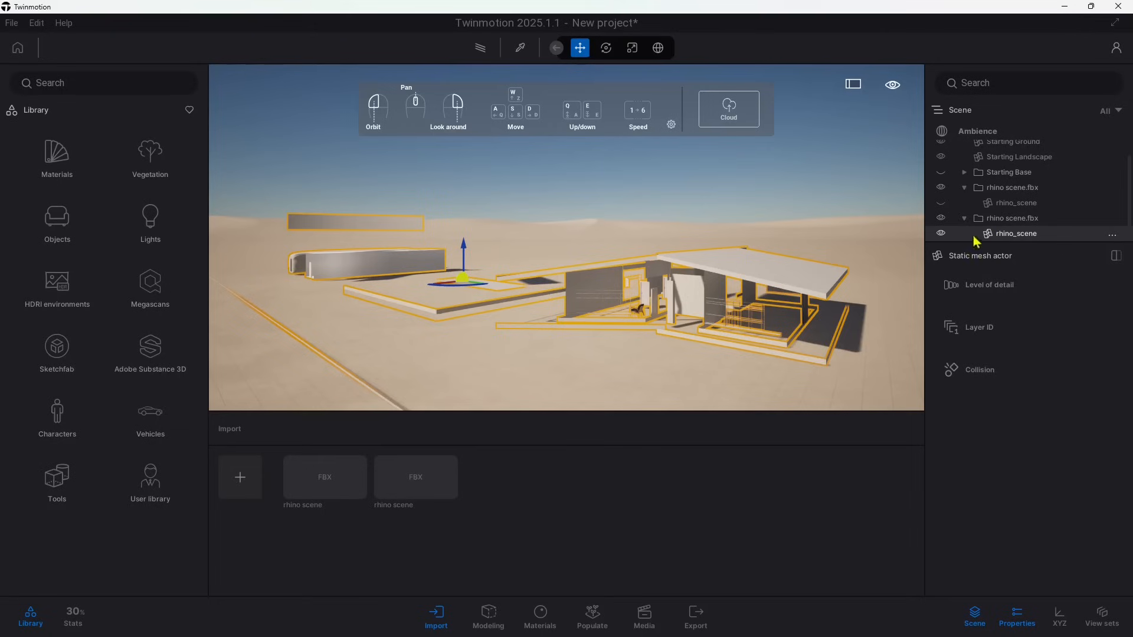
Show the scene materials and inspect the armchair leg and painted wooden cabinet materials beside the furniture in the house.
{"action": "left_click", "coordinate": [549, 616]}
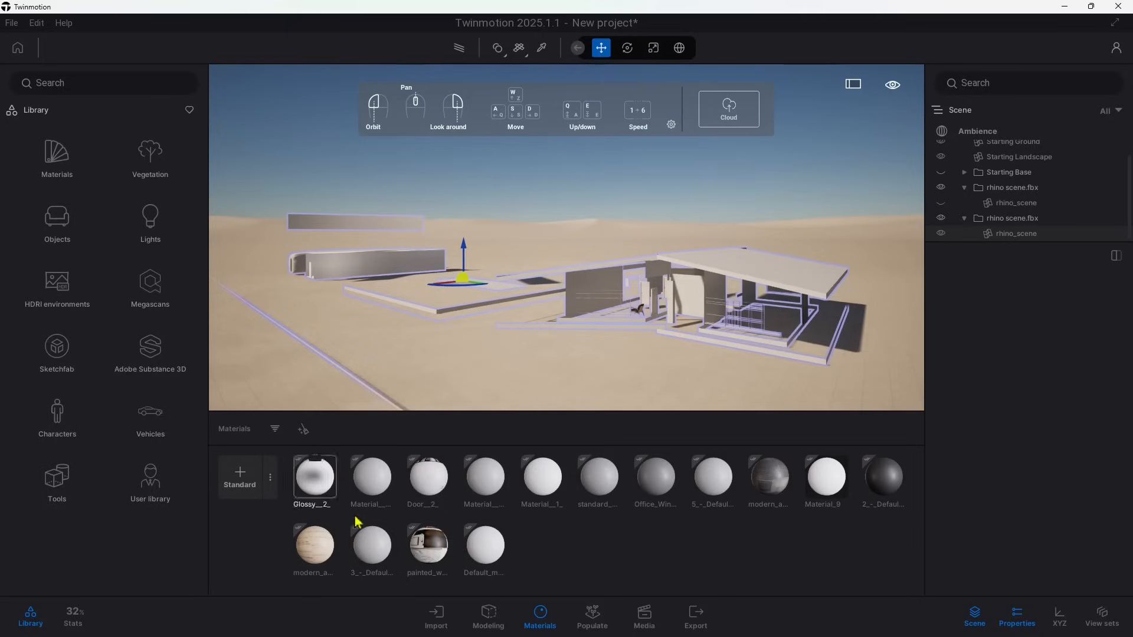
{"action": "scroll", "coordinate": [646, 340], "scroll_direction": "up", "scroll_amount": 2}
{"action": "scroll", "coordinate": [646, 340], "scroll_direction": "up", "scroll_amount": 5}
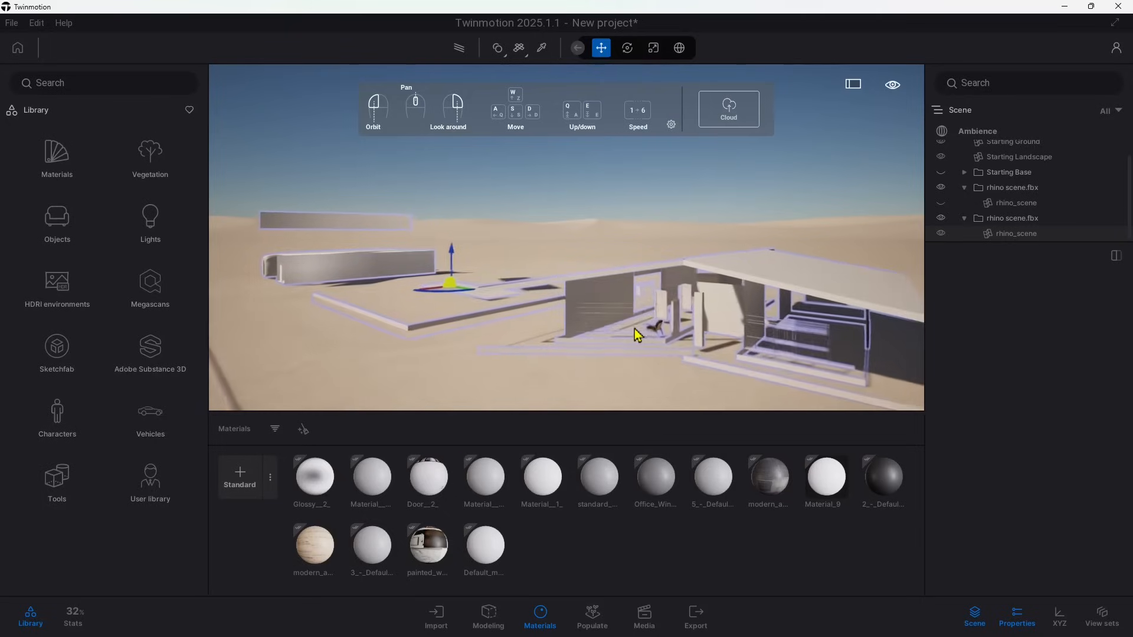
{"action": "key", "text": "w"}
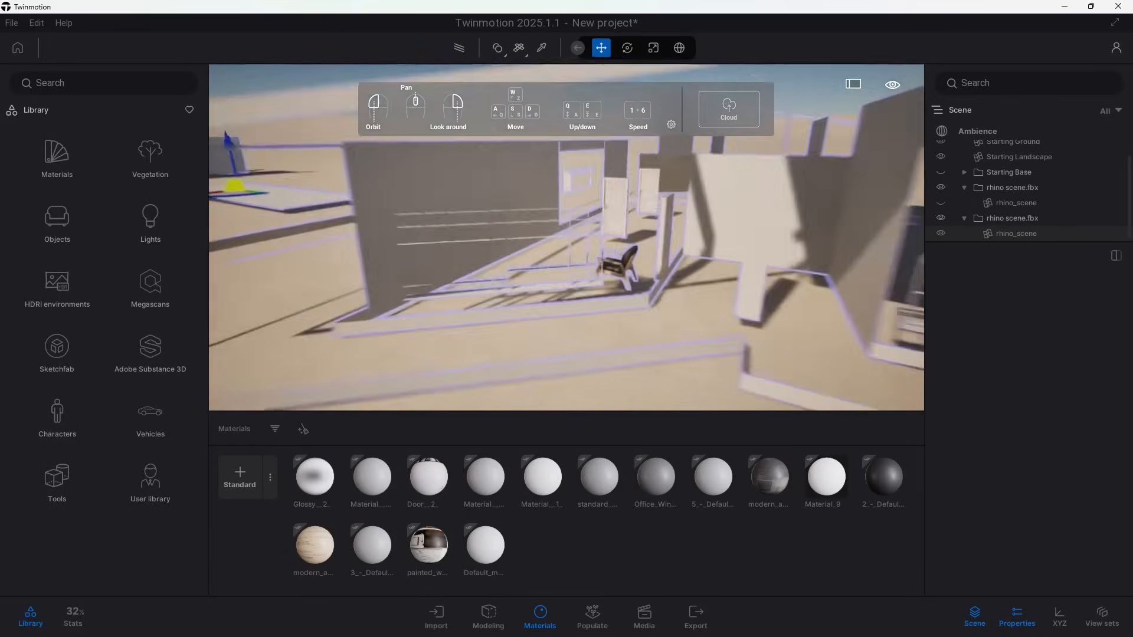
{"action": "right_click_drag", "start_coordinate": [646, 340], "coordinate": [658, 339]}
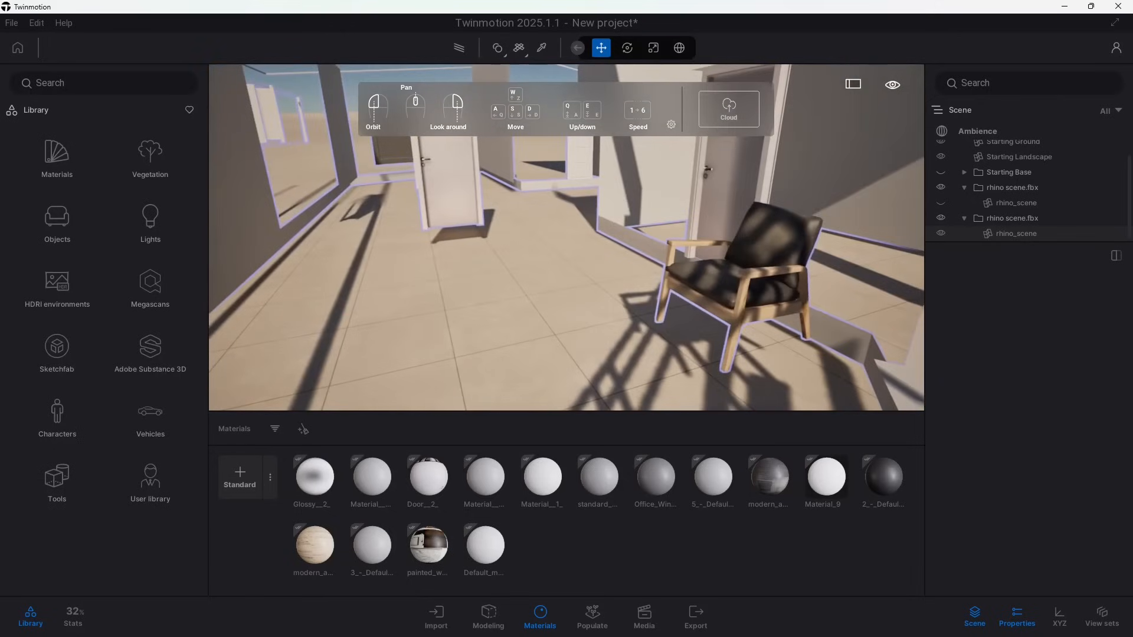
{"action": "left_click", "coordinate": [314, 544]}
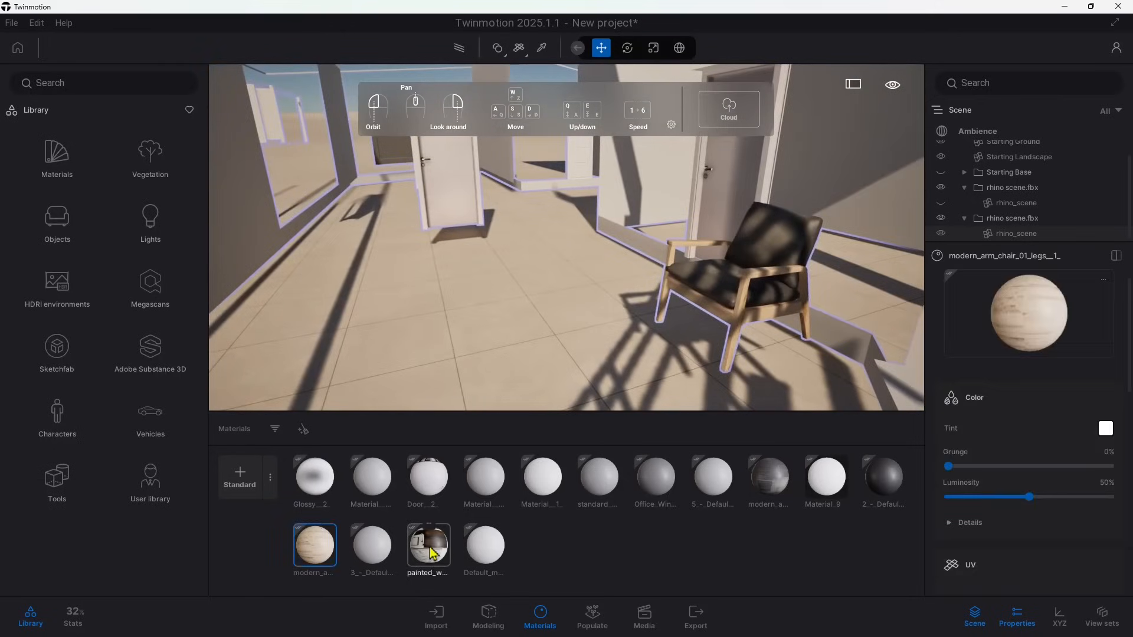
{"action": "left_click", "coordinate": [429, 544]}
Select the imported rhino_scene mesh and toggle its visibility off and back on.
{"action": "mouse_move", "coordinate": [678, 325]}
{"action": "right_mouse_down"}
{"action": "mouse_move", "coordinate": [702, 283]}
{"action": "mouse_move", "coordinate": [785, 289]}
{"action": "mouse_move", "coordinate": [549, 292]}
{"action": "mouse_move", "coordinate": [645, 322]}
{"action": "right_mouse_up"}
{"action": "key", "text": "w"}
{"action": "key", "text": "s"}
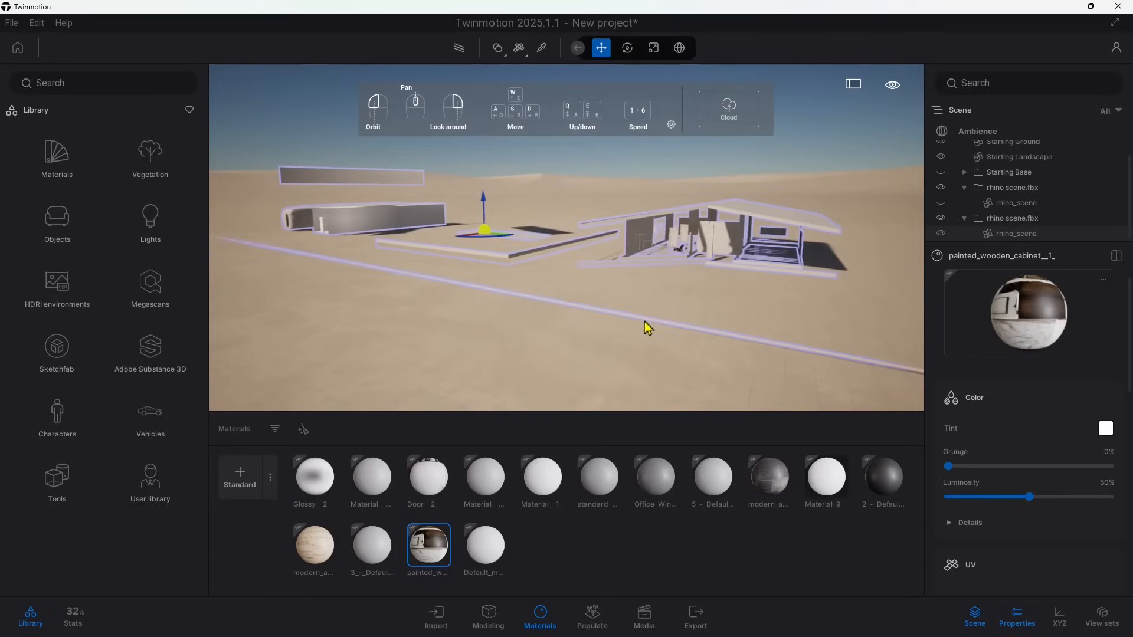
{"action": "left_click", "coordinate": [776, 194]}
{"action": "left_click", "coordinate": [776, 222]}
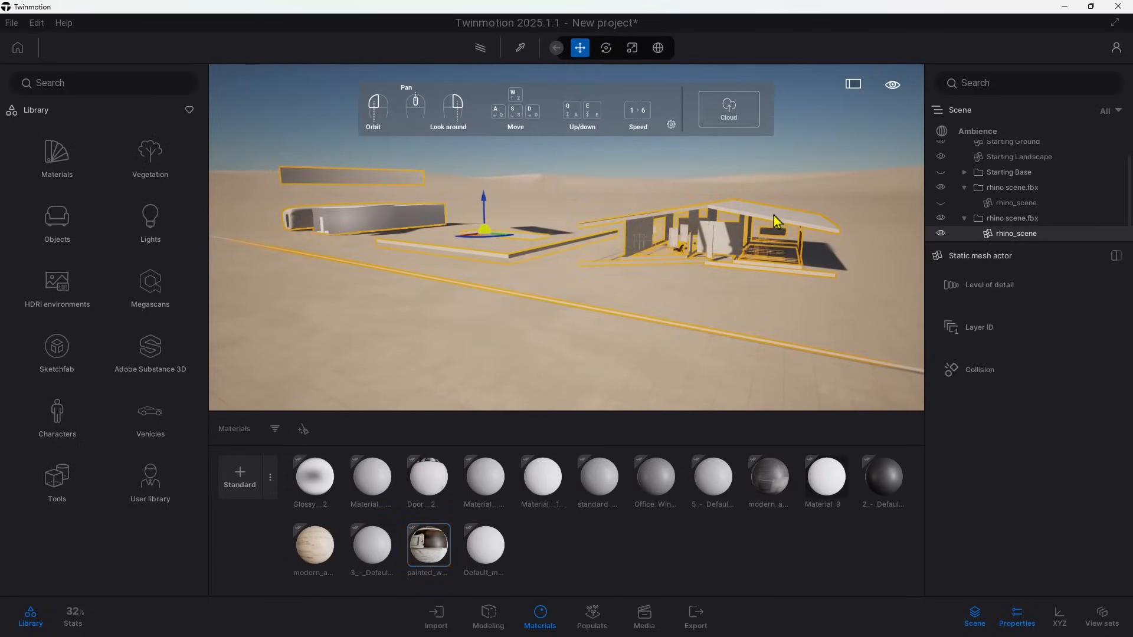
{"action": "left_click", "coordinate": [941, 234]}
{"action": "left_click", "coordinate": [941, 233]}
Create a new standard material and apply it to the walls of the imported house.
{"action": "left_click", "coordinate": [241, 478]}
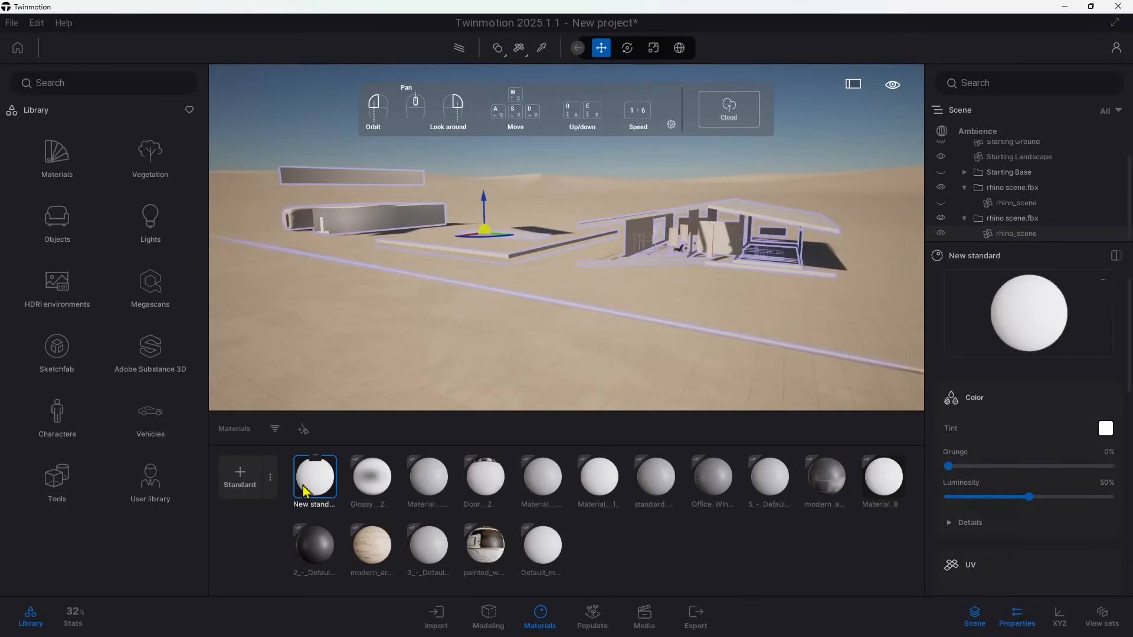
{"action": "left_click_drag", "start_coordinate": [305, 492], "coordinate": [738, 232]}
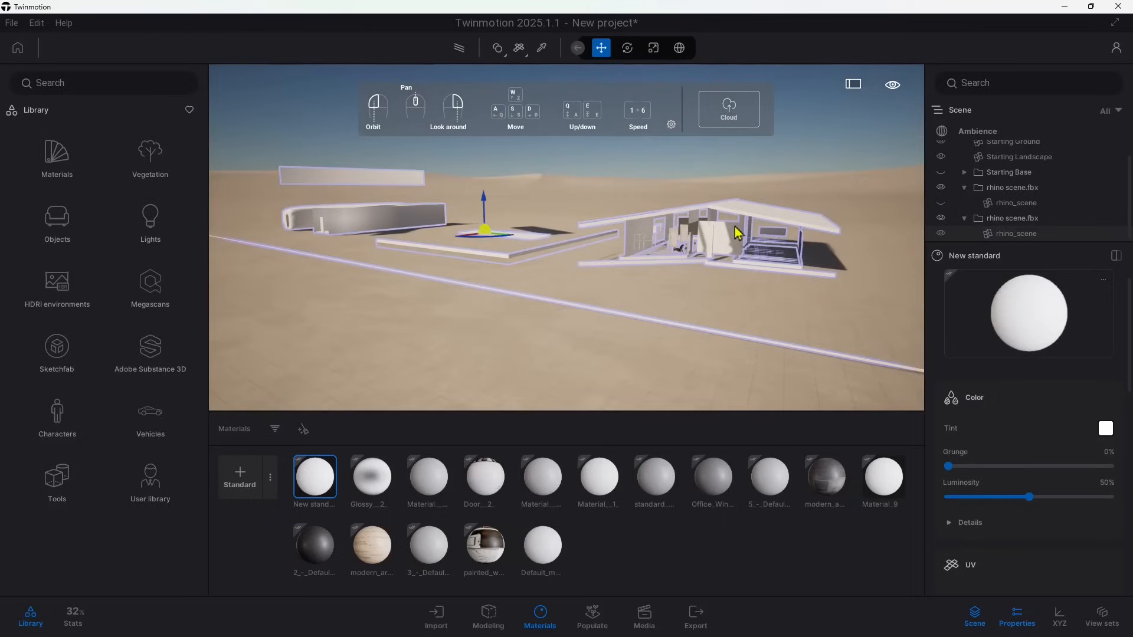
Make the new standard material two sided.
{"action": "scroll", "coordinate": [1075, 457], "scroll_direction": "down", "scroll_amount": 6}
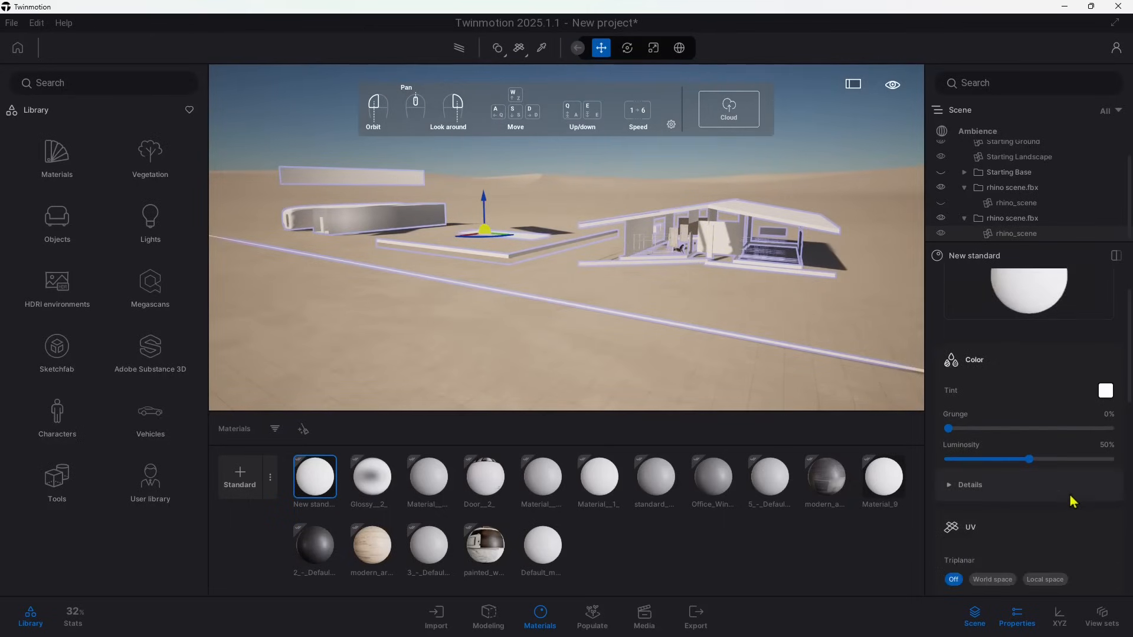
{"action": "scroll", "coordinate": [1076, 501], "scroll_direction": "down", "scroll_amount": 3}
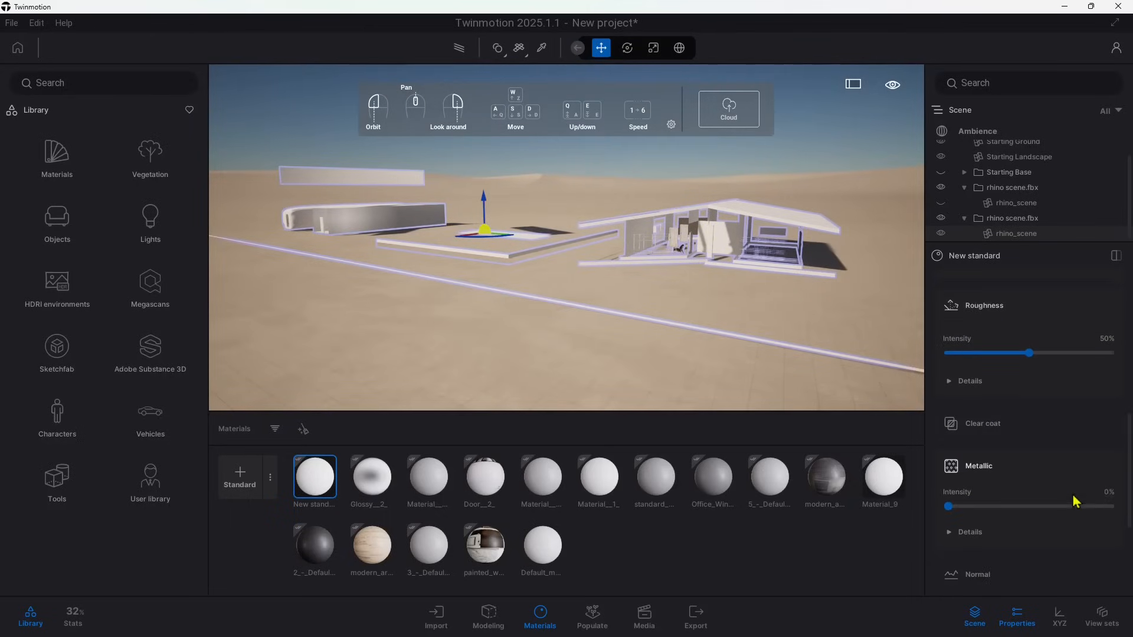
{"action": "scroll", "coordinate": [1021, 469], "scroll_direction": "down", "scroll_amount": 5}
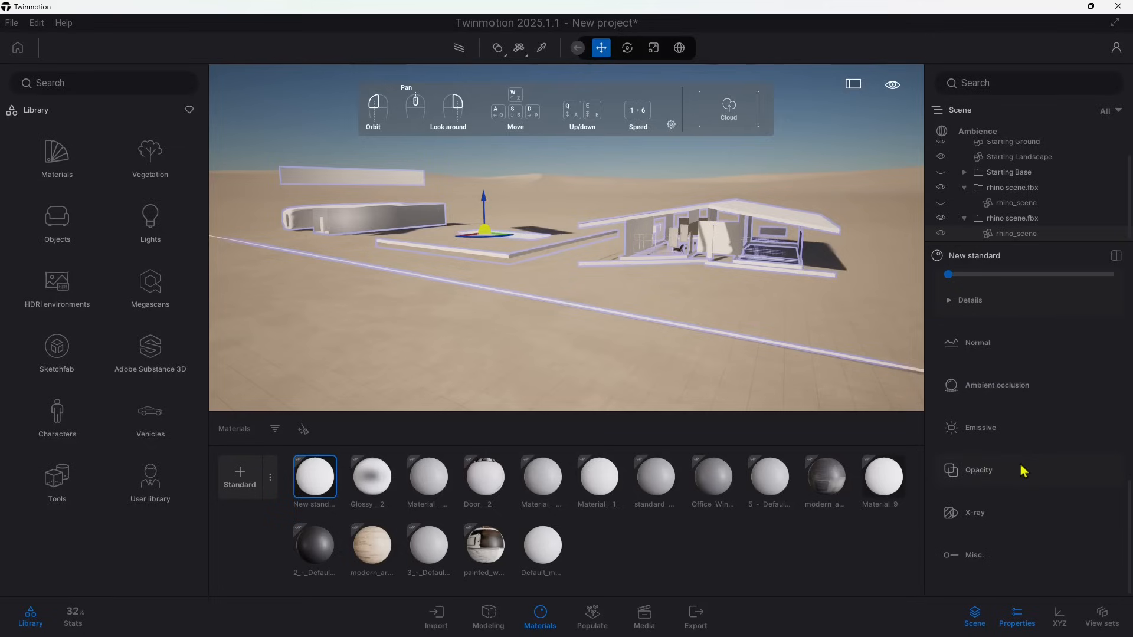
{"action": "left_click", "coordinate": [970, 555]}
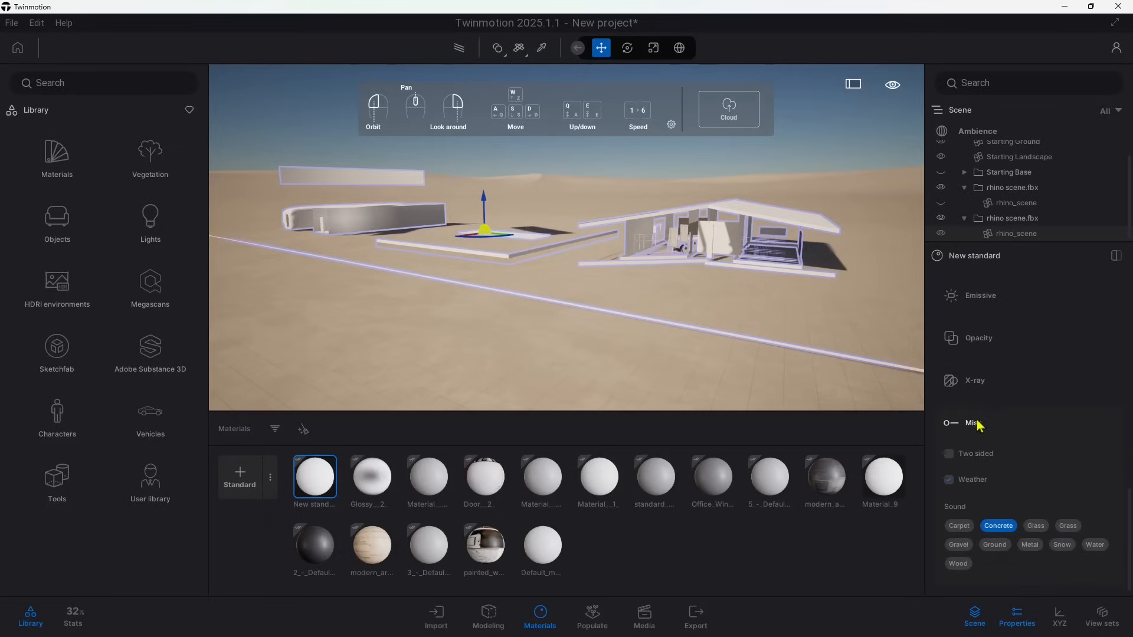
{"action": "left_click", "coordinate": [949, 455]}
Examine the surfaces of the imported buildings with the two-sided material from close and far viewpoints.
{"action": "right_click_drag", "start_coordinate": [682, 312], "coordinate": [606, 286]}
{"action": "key", "text": "w"}
{"action": "key", "text": "w"}
{"action": "key", "text": "w"}
{"action": "key", "text": "s"}
{"action": "key", "text": "w"}
{"action": "key", "text": "s"}
{"action": "key", "text": "s"}
{"action": "key", "text": "a"}
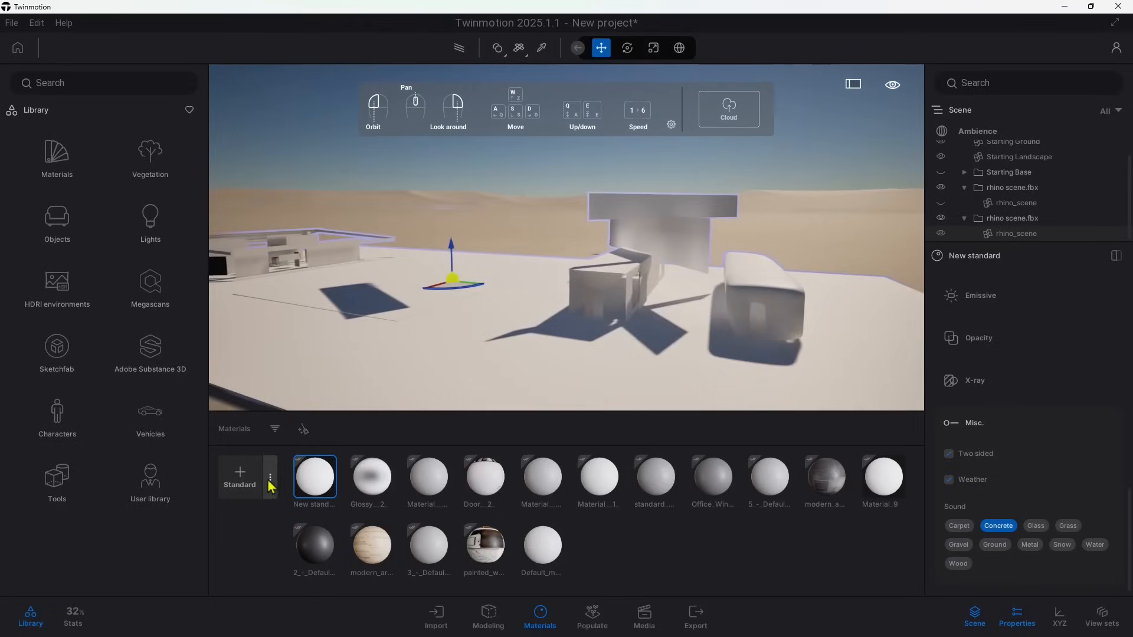
Delete both rhino scene FBX files from the list of imports.
{"action": "left_click", "coordinate": [454, 610]}
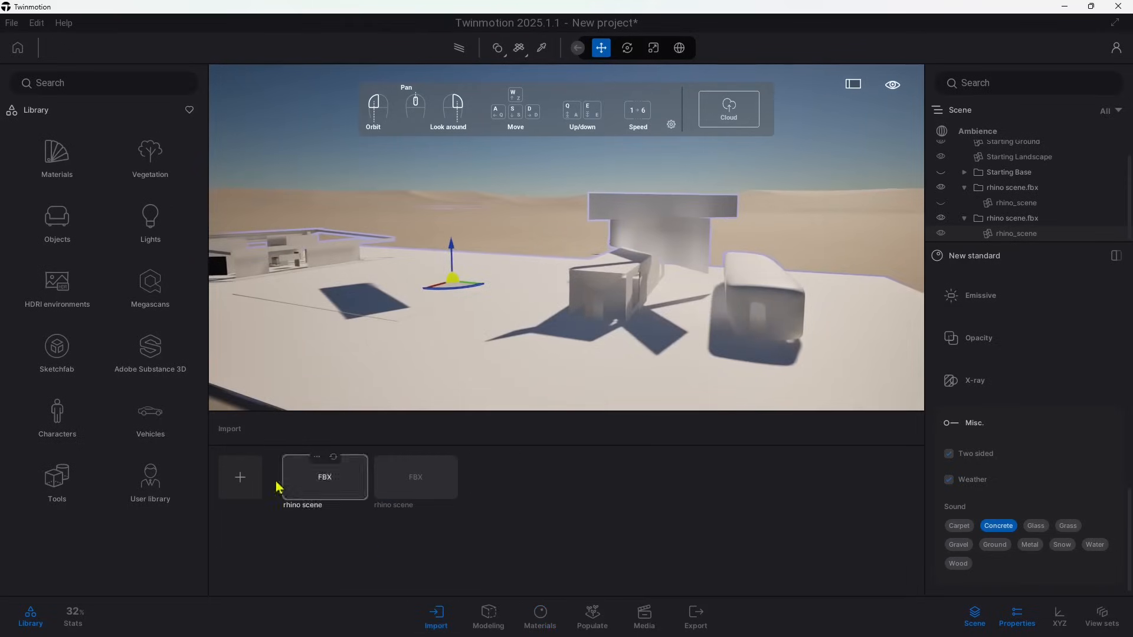
{"action": "left_click", "coordinate": [320, 463]}
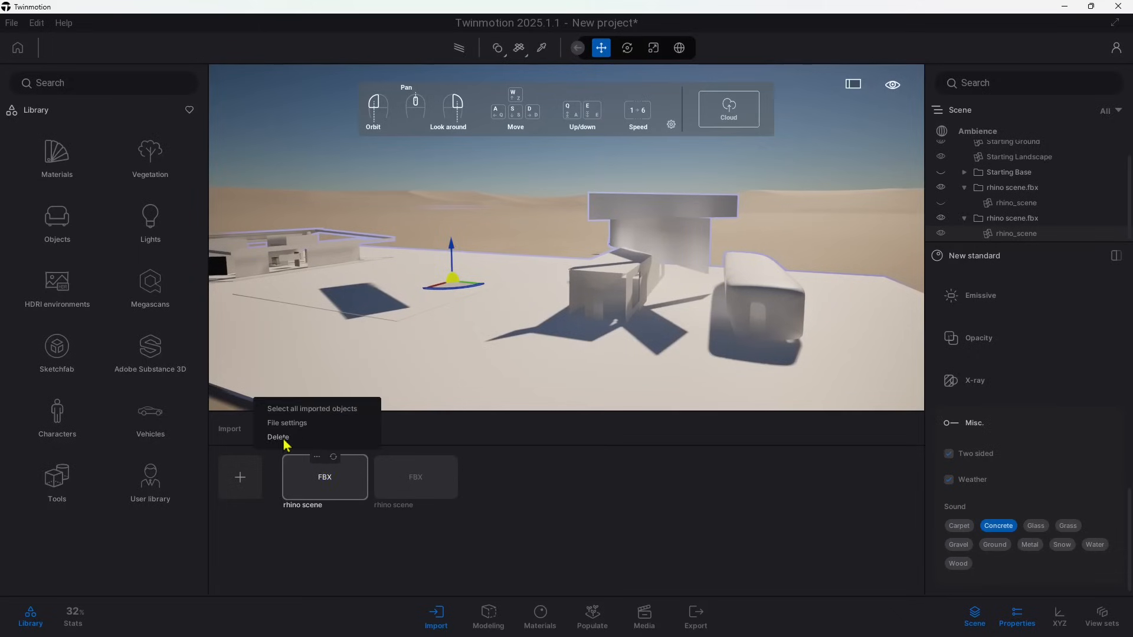
{"action": "left_click", "coordinate": [286, 444]}
{"action": "left_click", "coordinate": [317, 457]}
{"action": "left_click", "coordinate": [280, 442]}
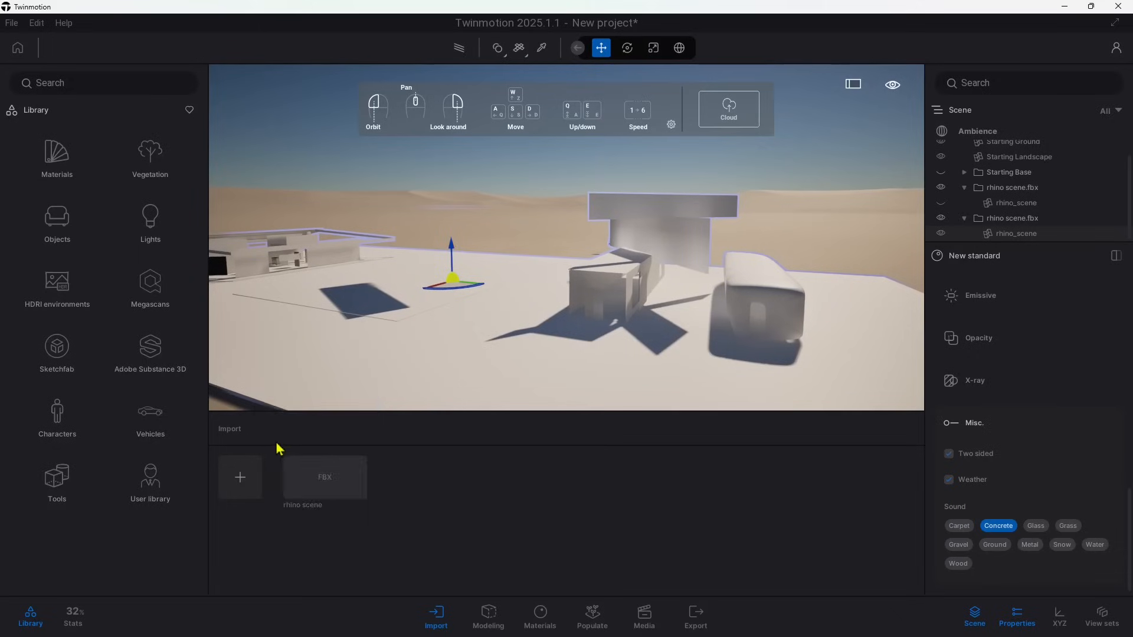
{"action": "right_click", "coordinate": [311, 475]}
{"action": "left_click", "coordinate": [278, 437]}
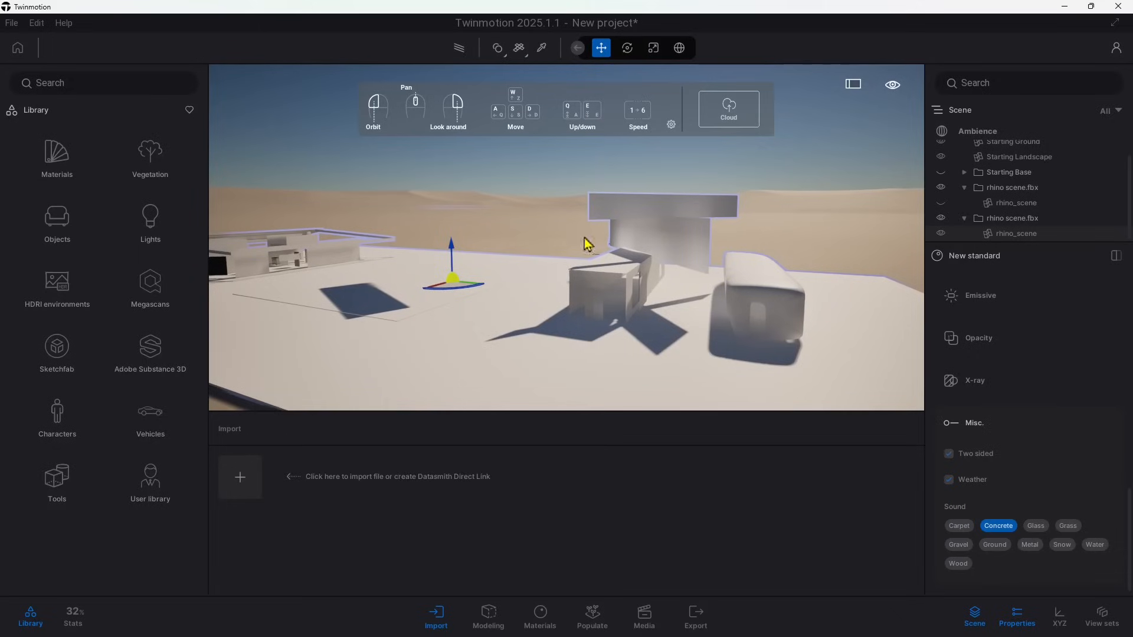
Check the file formats supported for geometry import and close the import dialog without choosing a file.
{"action": "left_click", "coordinate": [250, 487]}
{"action": "left_click", "coordinate": [616, 310]}
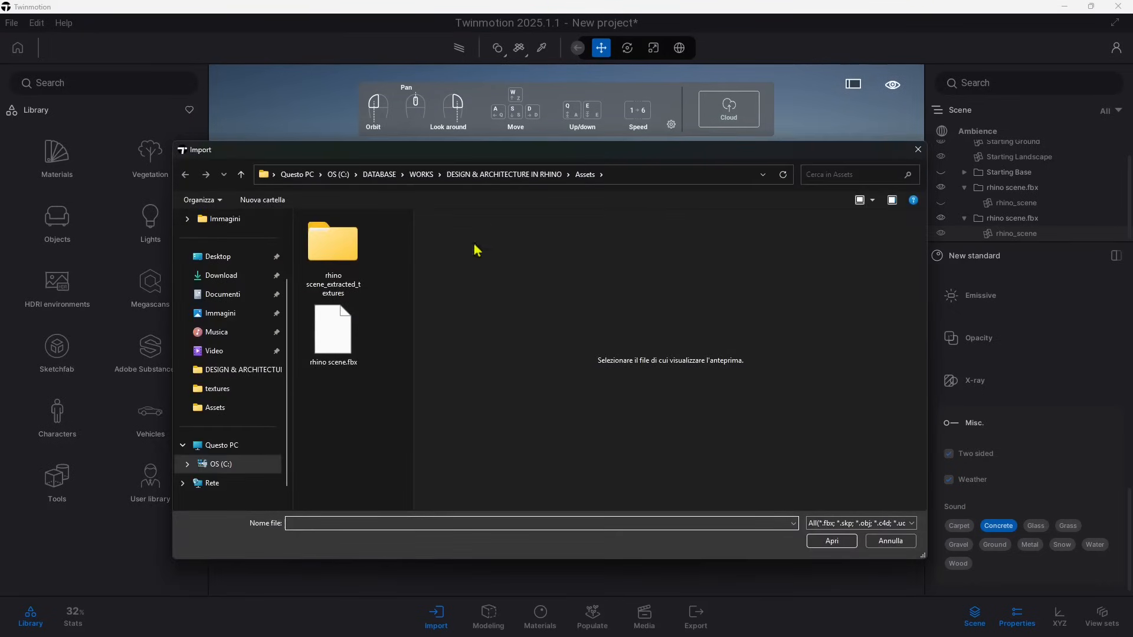
{"action": "left_click", "coordinate": [827, 523]}
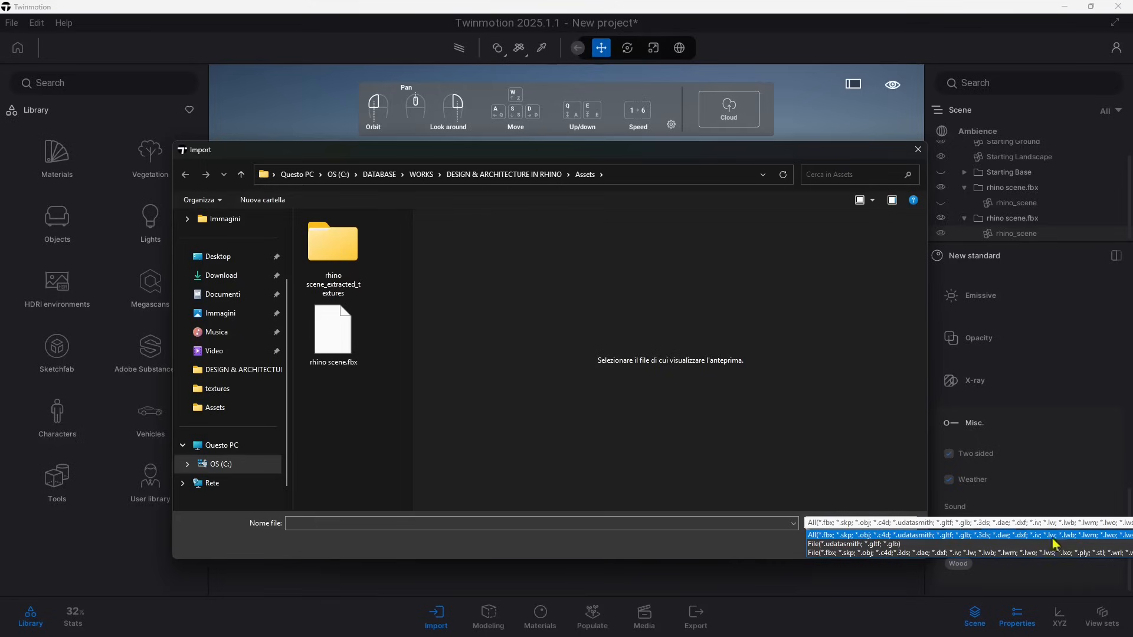
{"action": "left_click", "coordinate": [927, 546]}
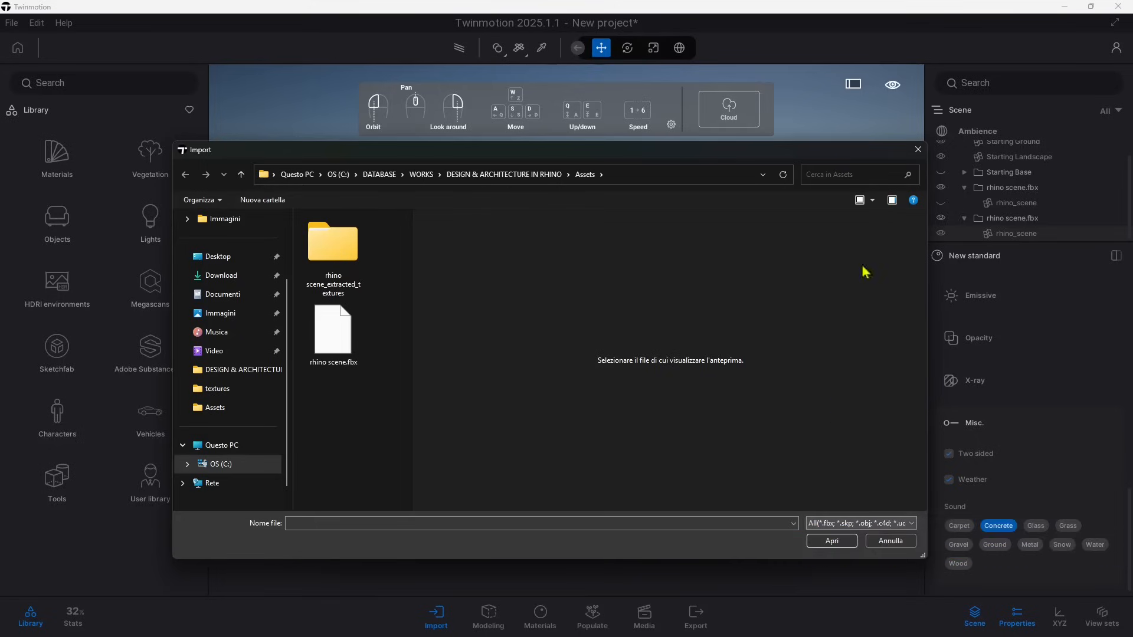
{"action": "left_click", "coordinate": [918, 150]}
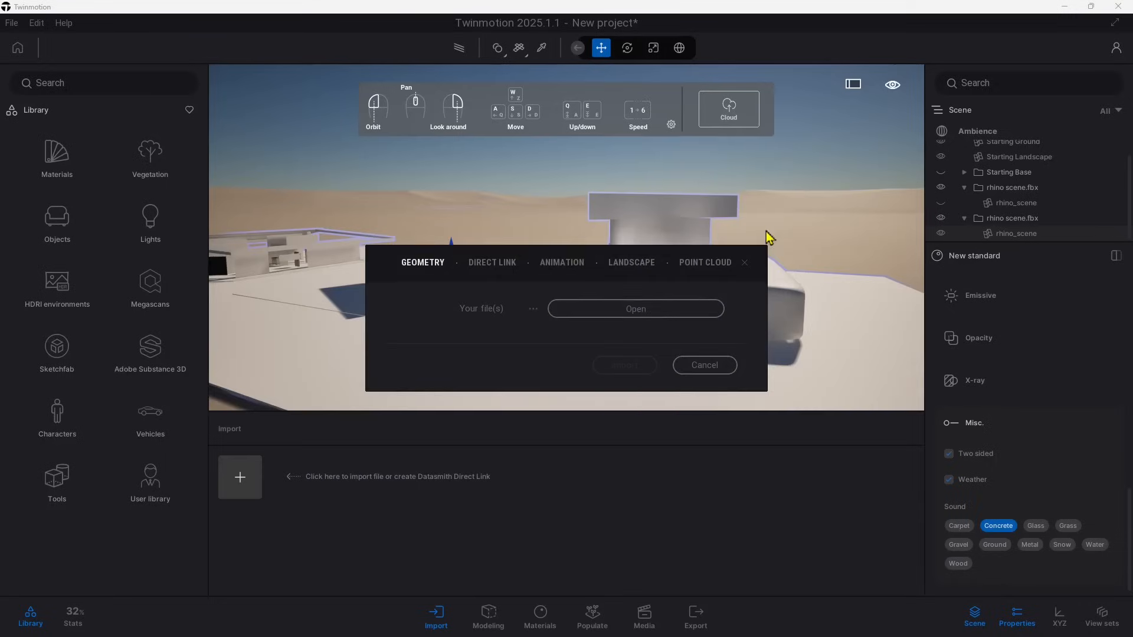
{"action": "left_click", "coordinate": [745, 264]}
Start a new scene without saving the current project.
{"action": "left_click", "coordinate": [11, 26]}
{"action": "left_click", "coordinate": [32, 45]}
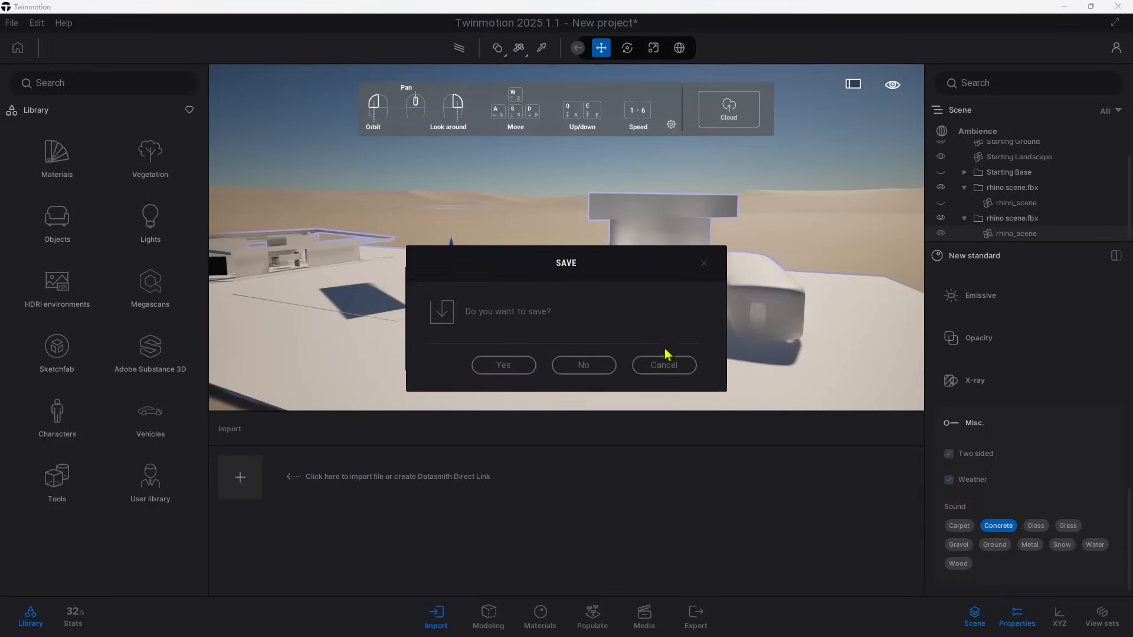
{"action": "left_click", "coordinate": [595, 371]}
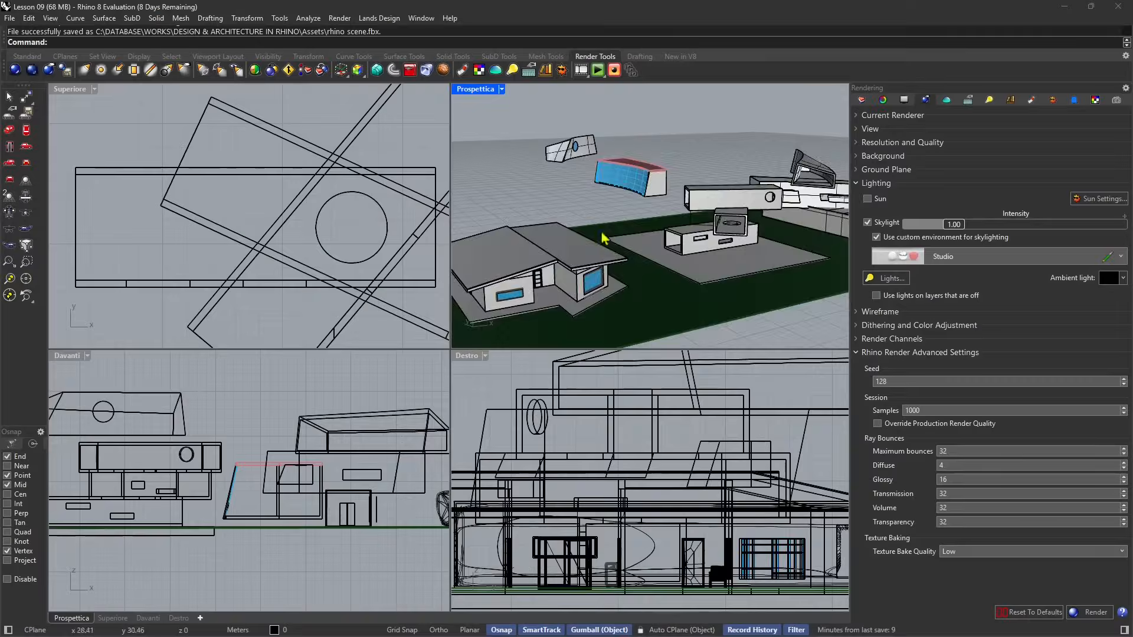
Select the pitched-roof house and the neighbouring stacked-box building together with its grey base slab in the perspective view.
{"action": "scroll", "coordinate": [514, 206], "scroll_direction": "down", "scroll_amount": 3}
{"action": "right_click_drag", "start_coordinate": [514, 236], "coordinate": [516, 209]}
{"action": "left_click_drag", "start_coordinate": [487, 200], "coordinate": [576, 303]}
{"action": "scroll", "coordinate": [572, 284], "scroll_direction": "up", "scroll_amount": 5}
{"action": "scroll", "coordinate": [570, 273], "scroll_direction": "down", "scroll_amount": 5}
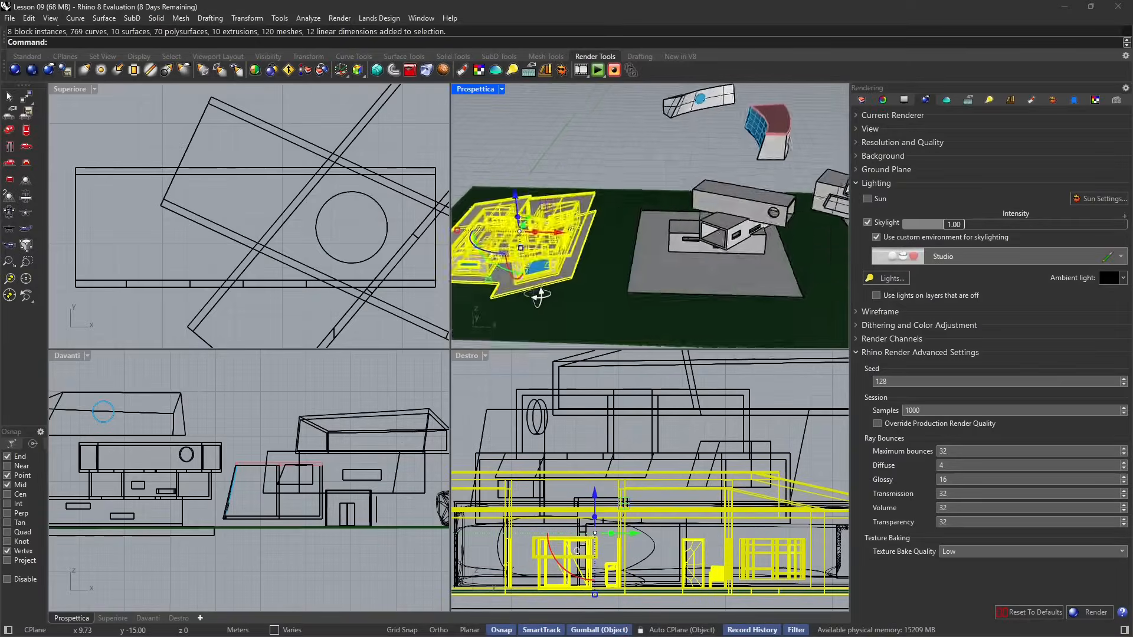
{"action": "left_click_drag", "start_coordinate": [593, 203], "coordinate": [681, 328]}
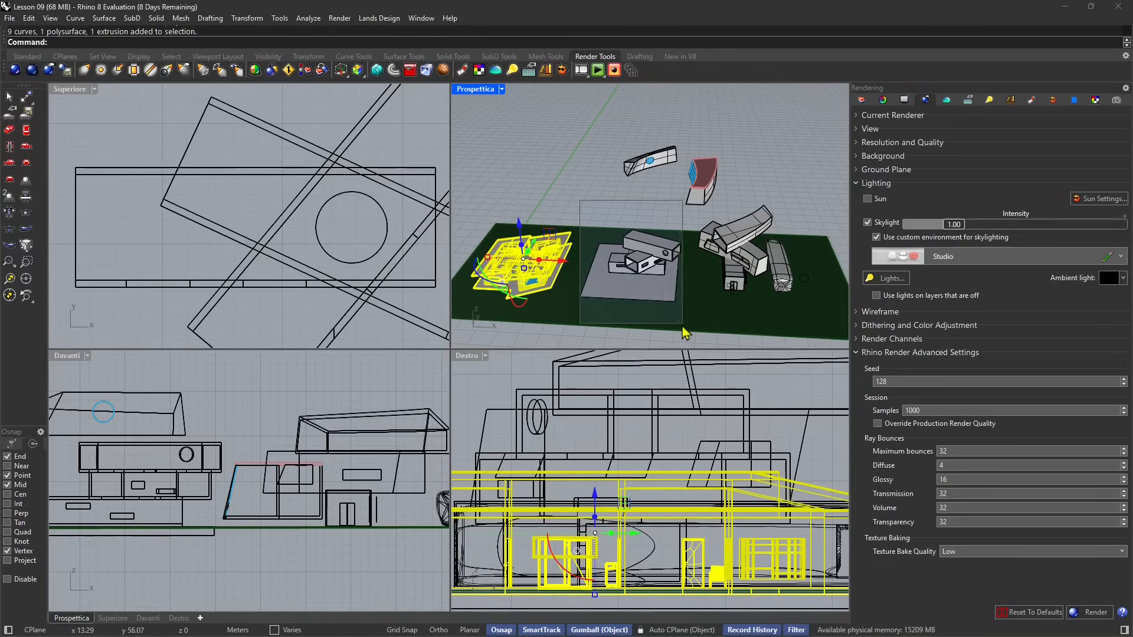
Export the selected buildings to the Assets folder as "rhino scene mesh.fbx", with NURBS objects exported as meshes only and Phong materials.
{"action": "left_click", "coordinate": [11, 18]}
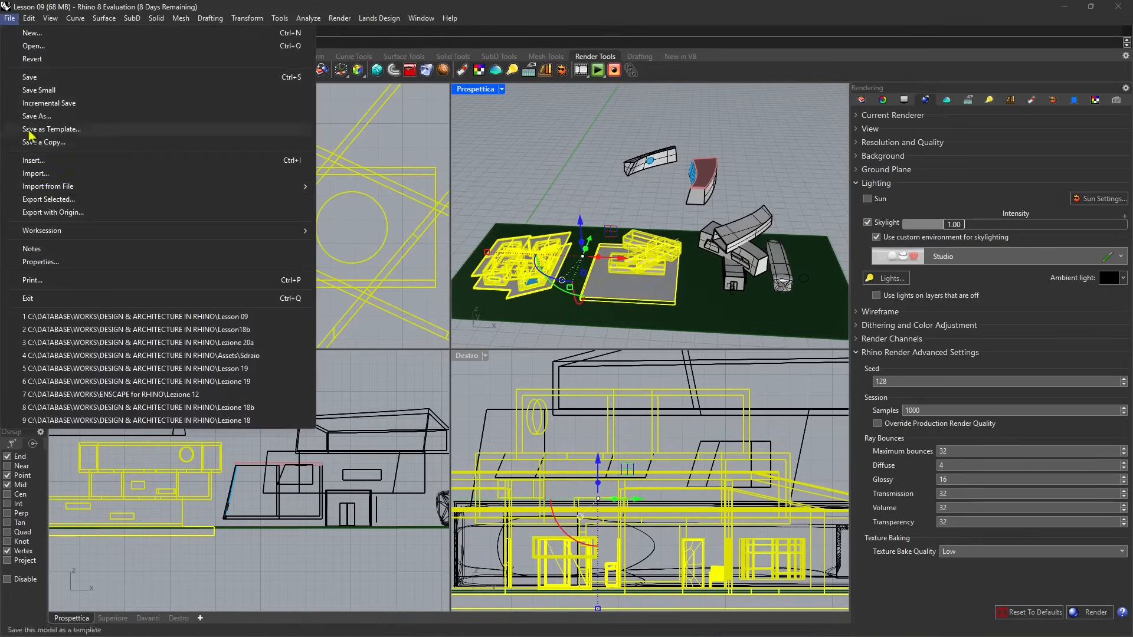
{"action": "left_click", "coordinate": [52, 199]}
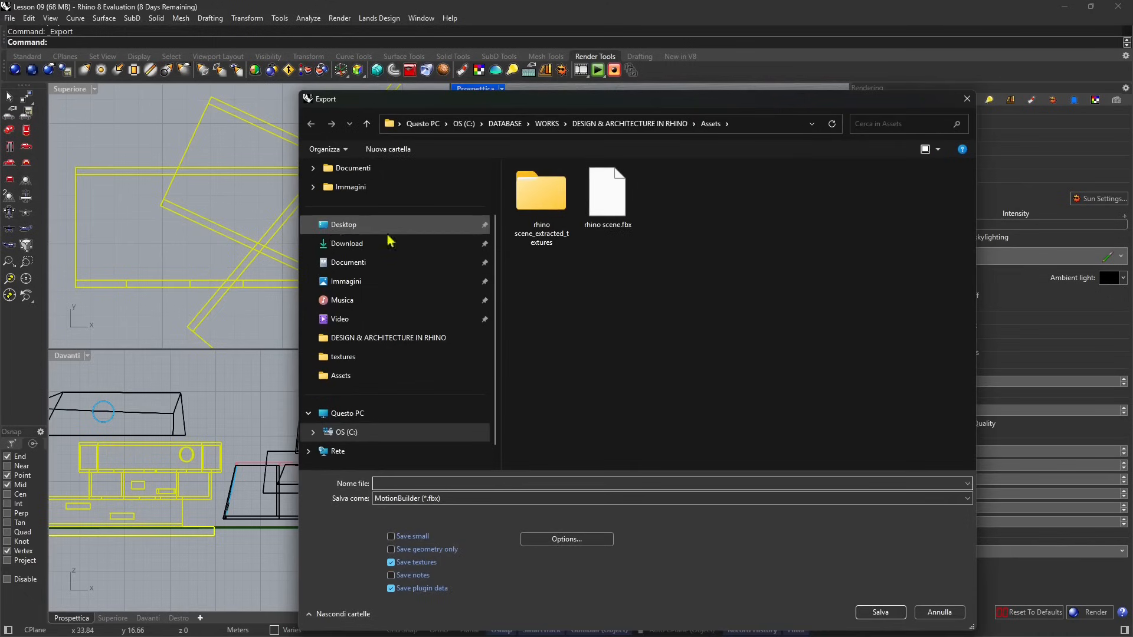
{"action": "left_click", "coordinate": [608, 201]}
{"action": "left_click", "coordinate": [411, 483]}
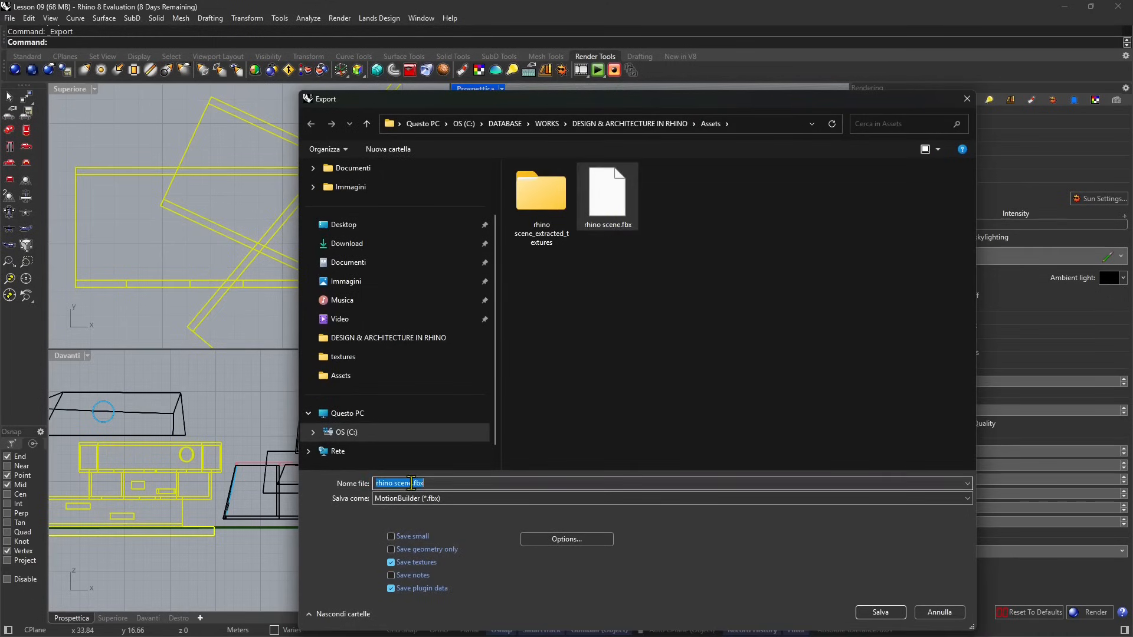
{"action": "left_click", "coordinate": [412, 483]}
{"action": "type", "text": "mesh"}
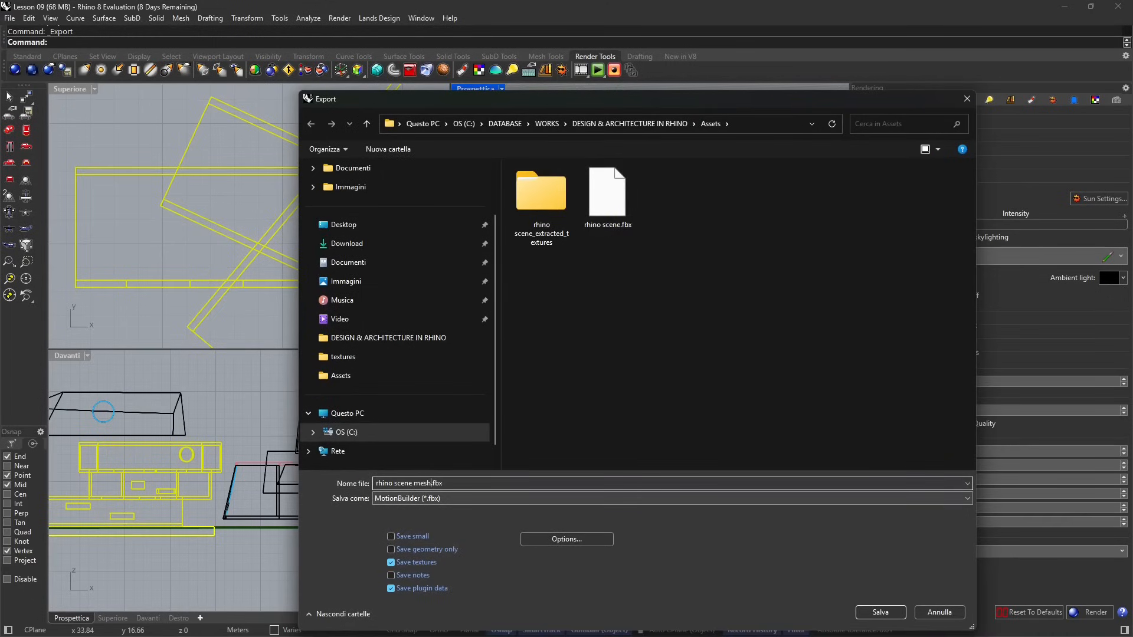
{"action": "left_click", "coordinate": [880, 612]}
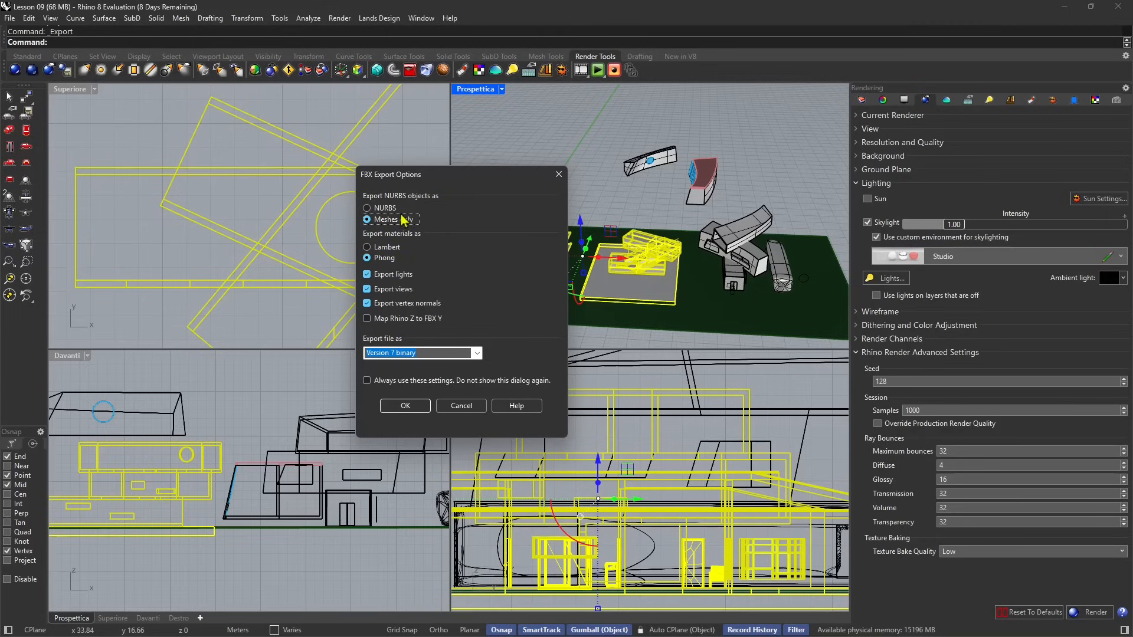
{"action": "left_click", "coordinate": [406, 406]}
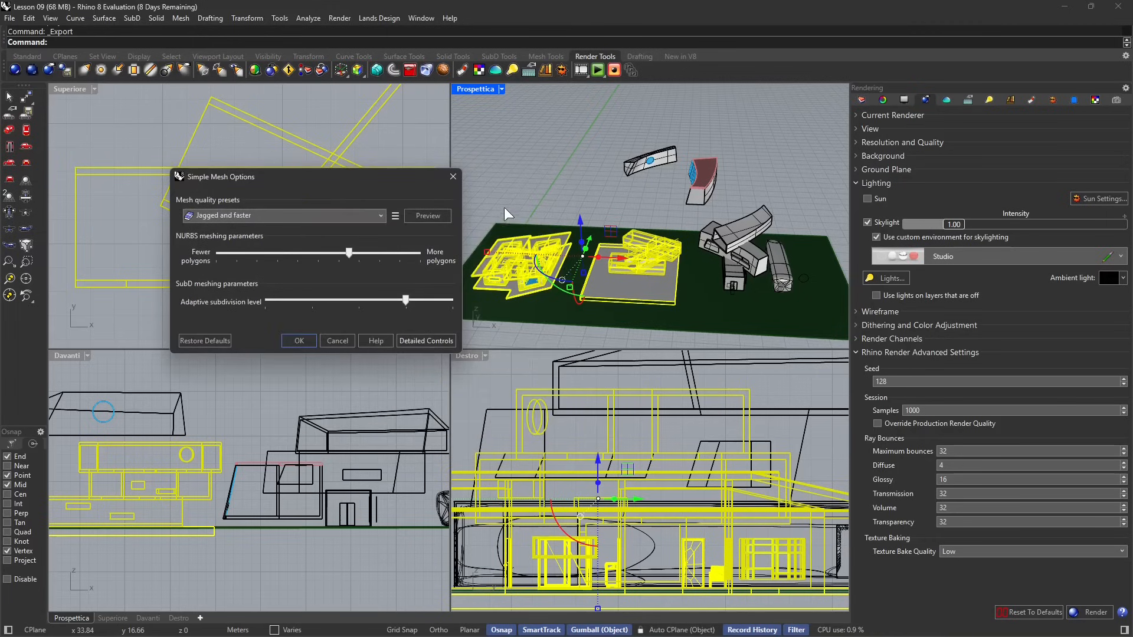
Preview the export mesh with the Jagged and faster preset and inspect it close up on the buildings.
{"action": "left_click", "coordinate": [432, 216]}
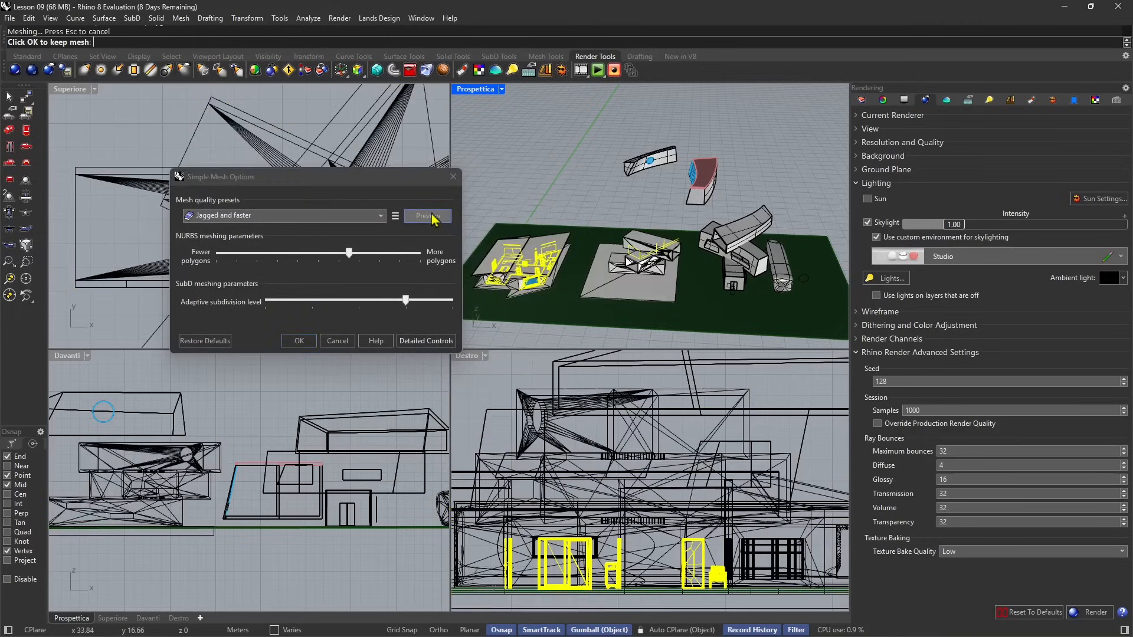
{"action": "scroll", "coordinate": [584, 259], "scroll_direction": "up", "scroll_amount": 6}
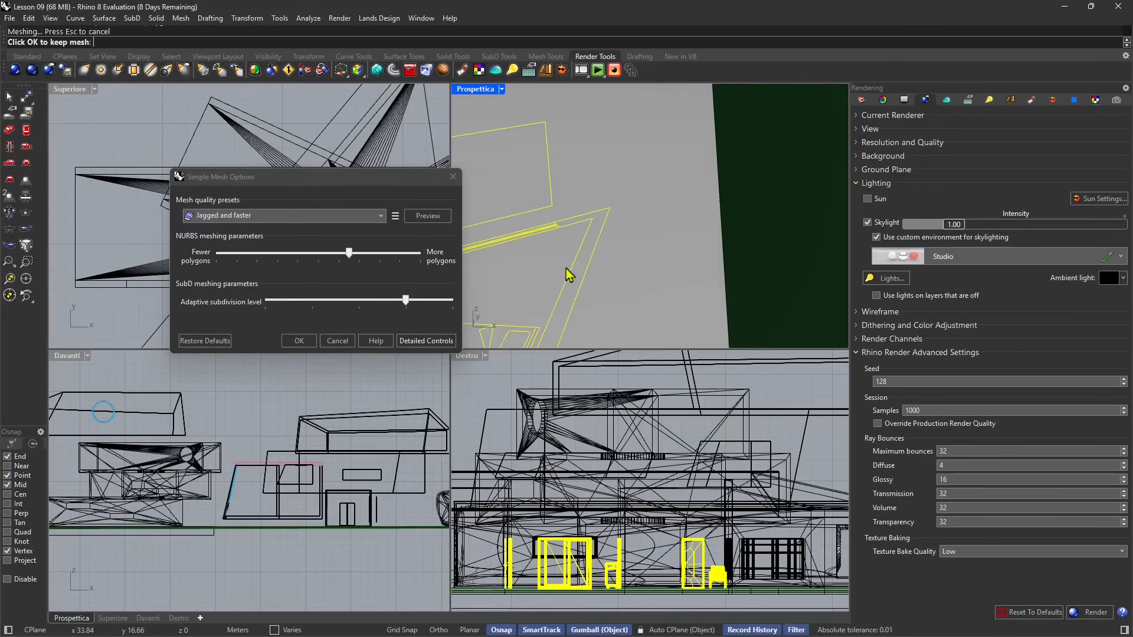
{"action": "scroll", "coordinate": [599, 253], "scroll_direction": "down", "scroll_amount": 6}
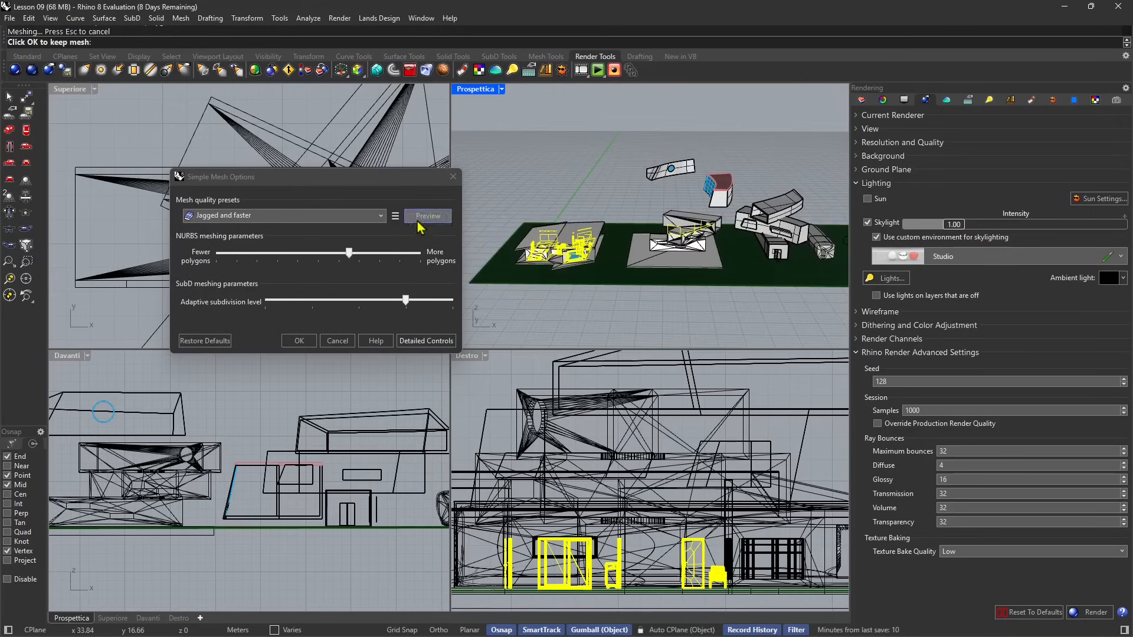
Try moving the NURBS meshing setting toward fewer polygons, preview the mesh, and raise the SubD adaptive subdivision level to maximum.
{"action": "left_click_drag", "start_coordinate": [349, 253], "coordinate": [317, 254]}
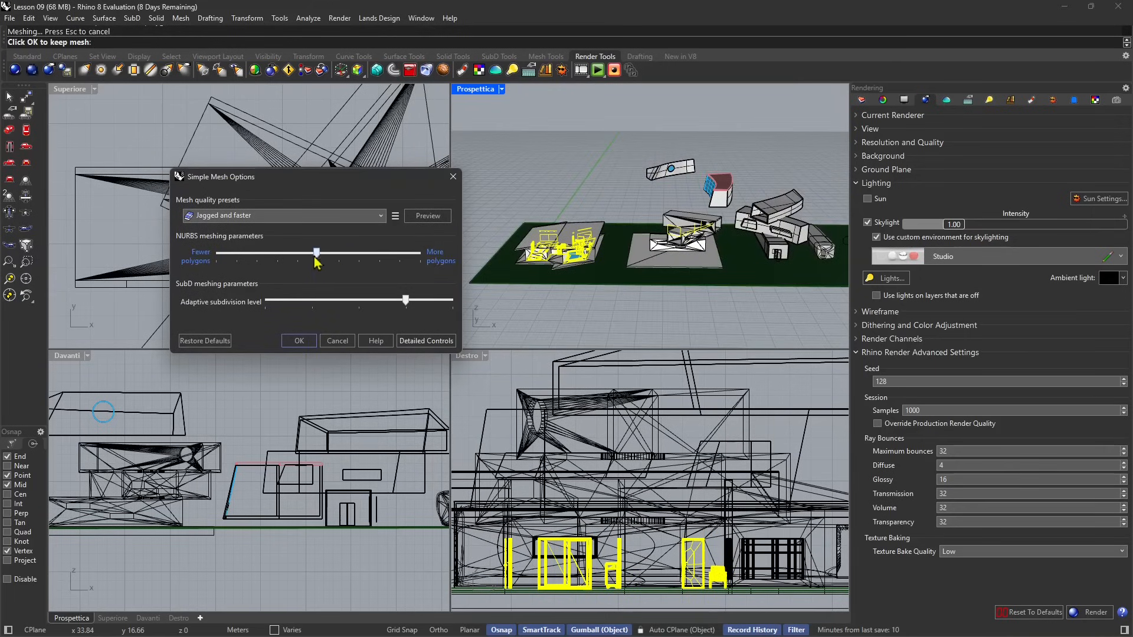
{"action": "left_click", "coordinate": [429, 216]}
{"action": "scroll", "coordinate": [567, 242], "scroll_direction": "up", "scroll_amount": 3}
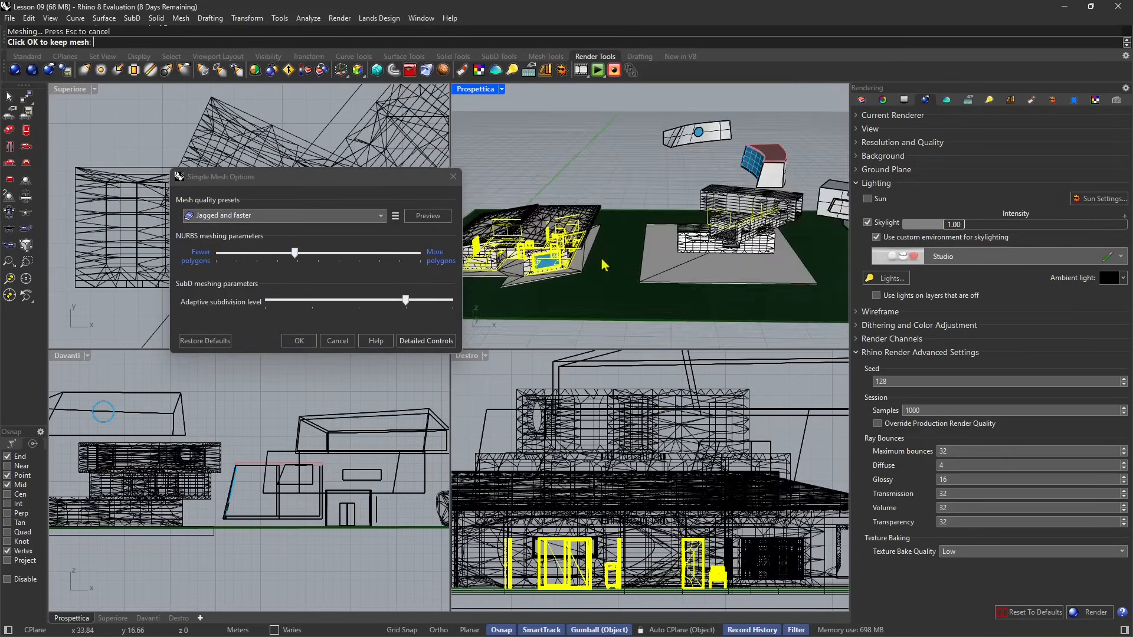
{"action": "left_click_drag", "start_coordinate": [288, 255], "coordinate": [255, 253]}
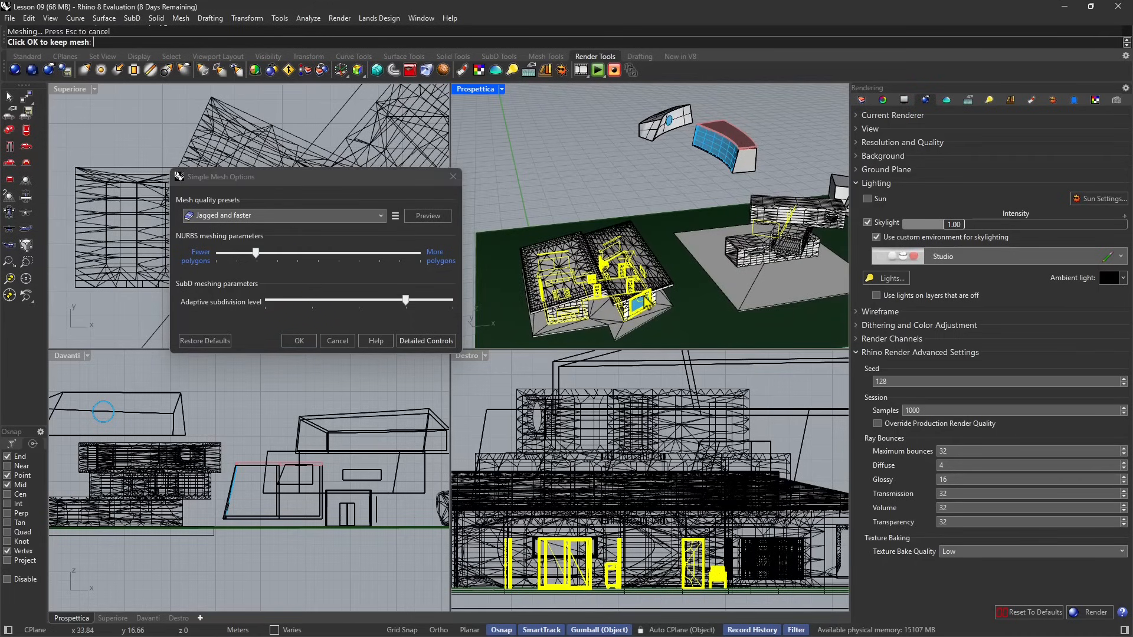
{"action": "left_click_drag", "start_coordinate": [407, 303], "coordinate": [453, 301]}
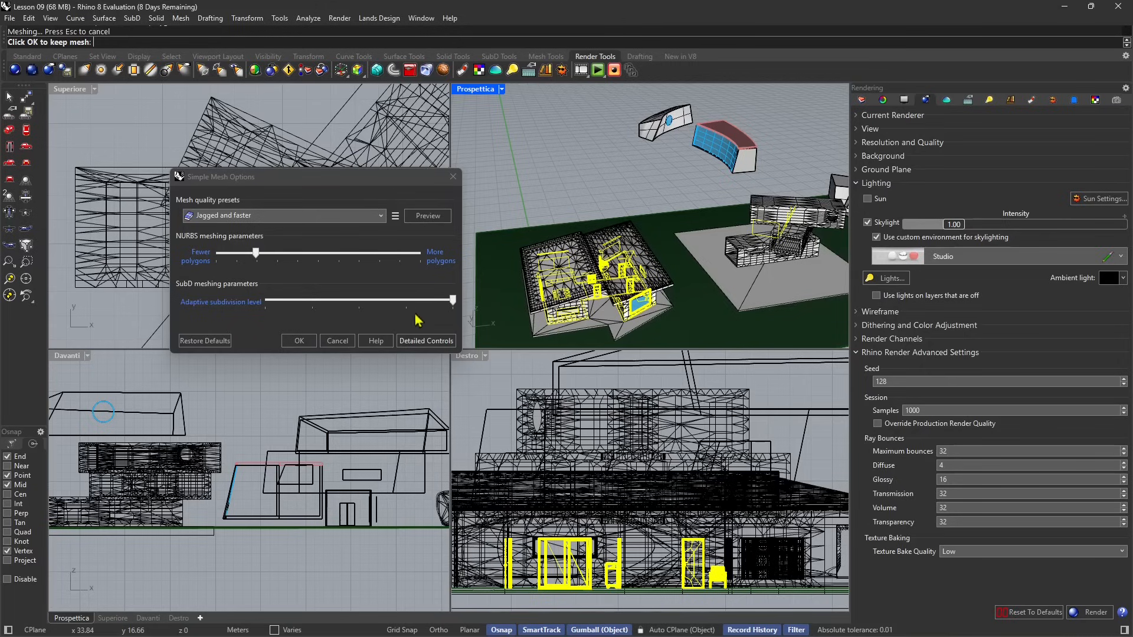
Restore the default meshing parameters and preview the mesh on the buildings again.
{"action": "left_click", "coordinate": [205, 341]}
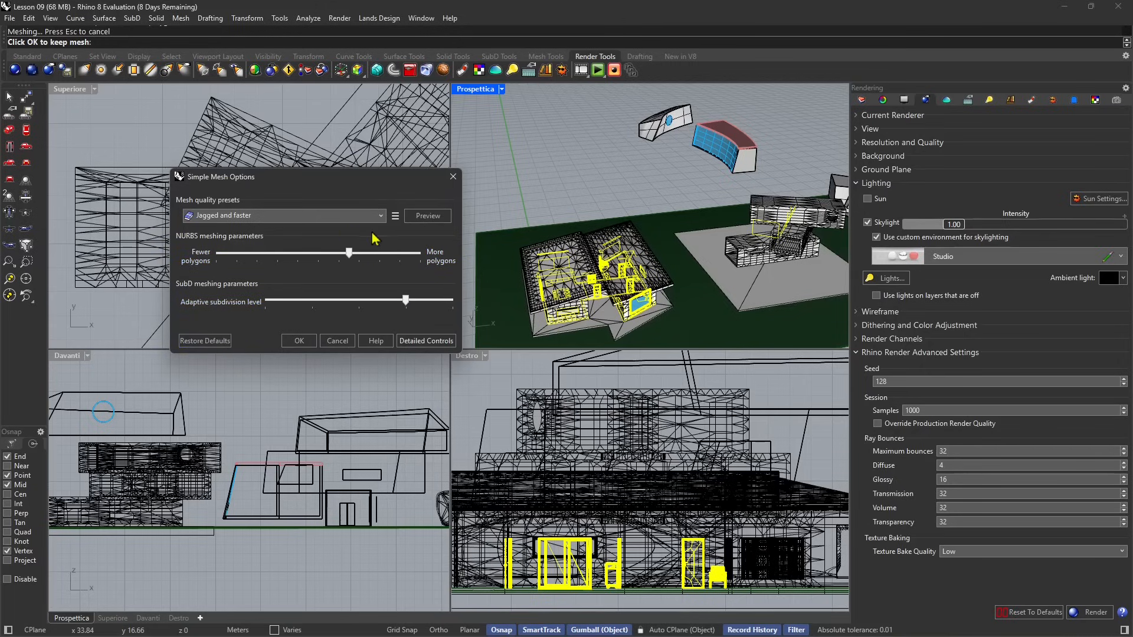
{"action": "left_click", "coordinate": [428, 216]}
{"action": "right_click_drag", "start_coordinate": [665, 273], "coordinate": [587, 271]}
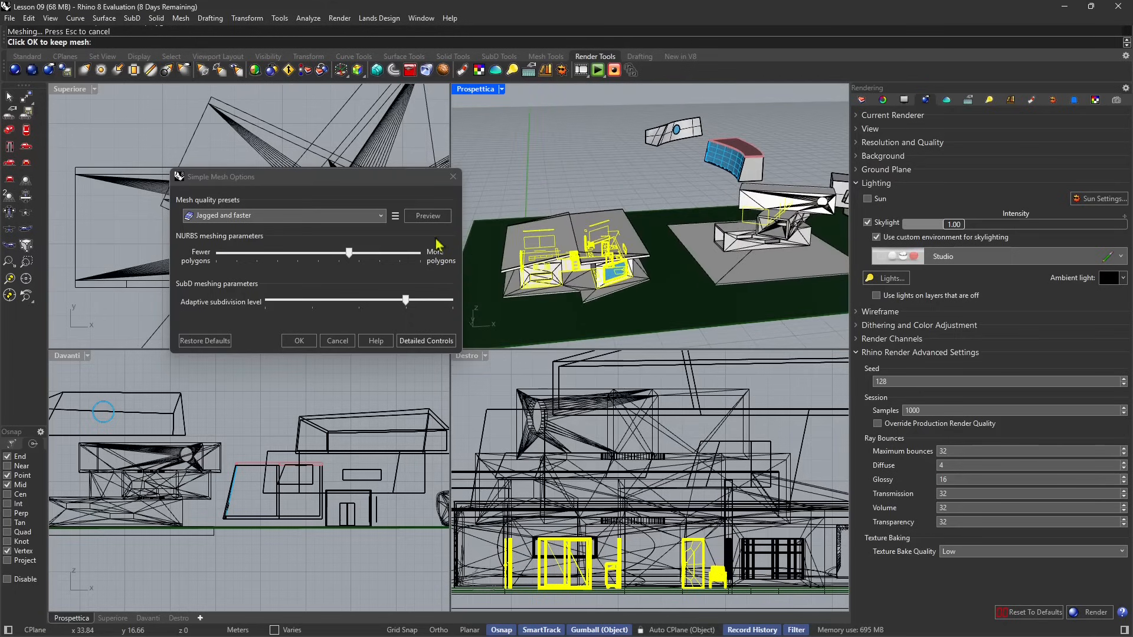
Look through the mesh quality presets, keep Jagged and faster, and complete the FBX export.
{"action": "left_click", "coordinate": [313, 216]}
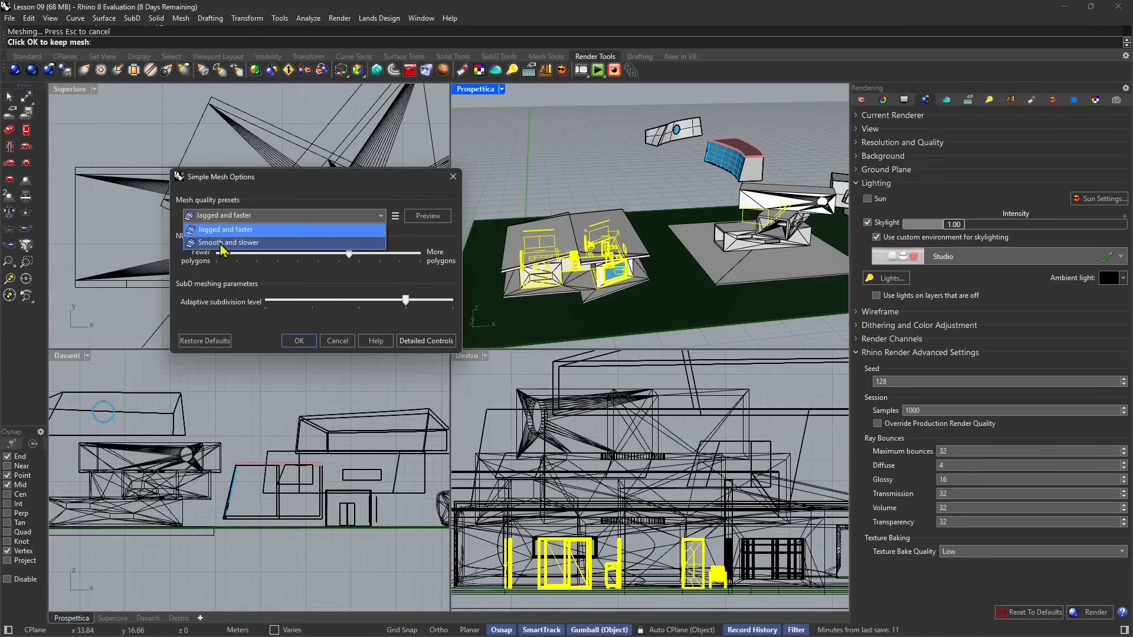
{"action": "left_click", "coordinate": [178, 230]}
{"action": "left_click", "coordinate": [228, 217]}
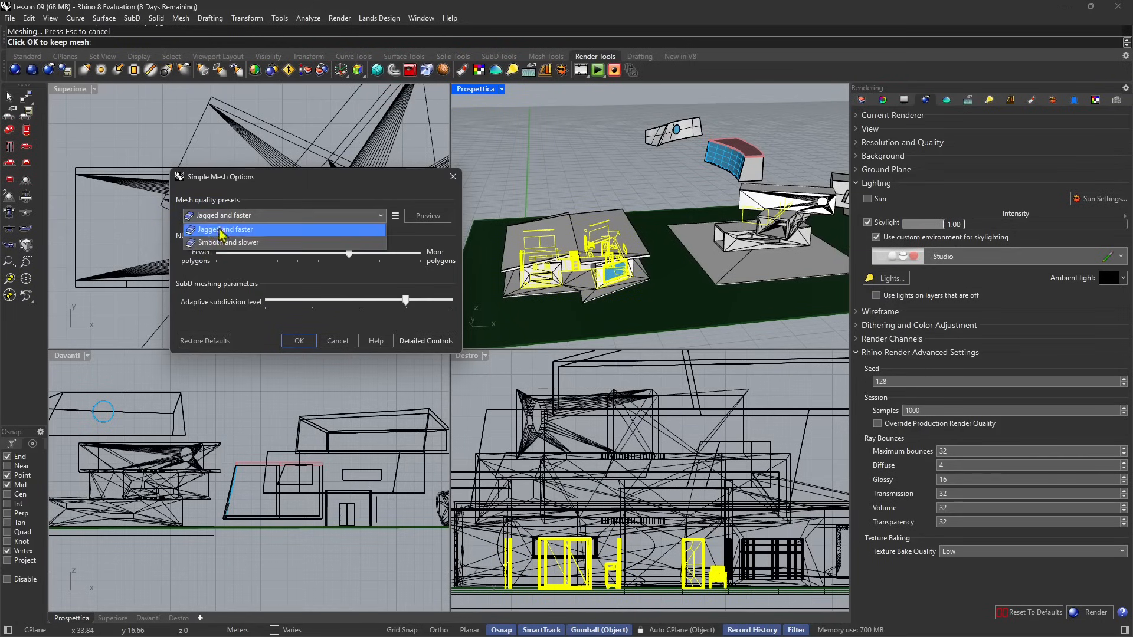
{"action": "left_click", "coordinate": [256, 190]}
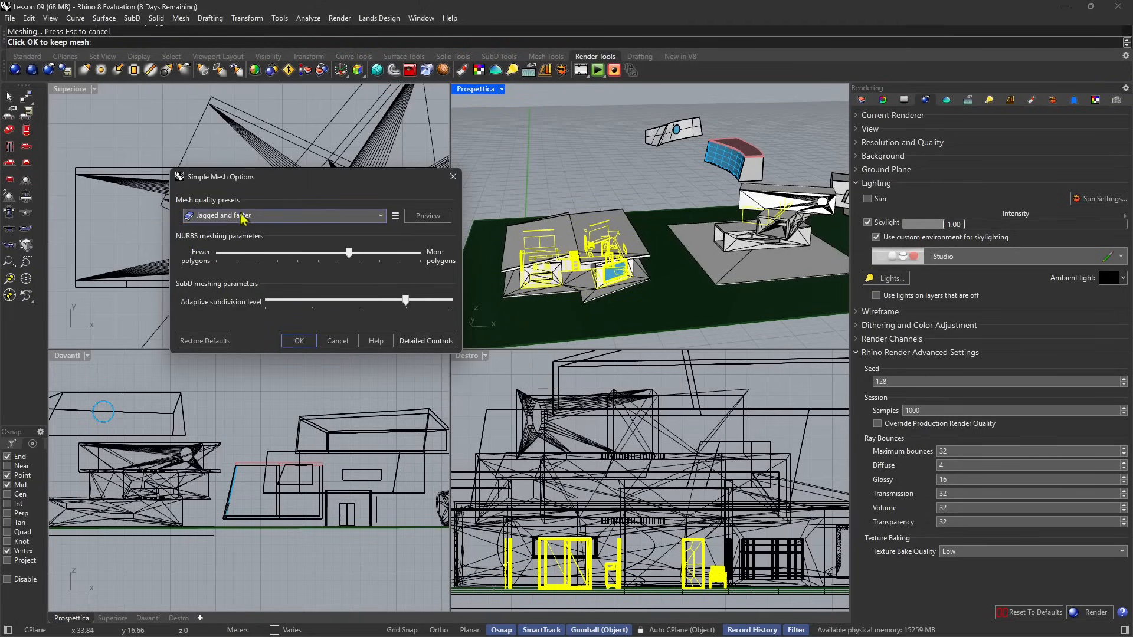
{"action": "left_click", "coordinate": [308, 342]}
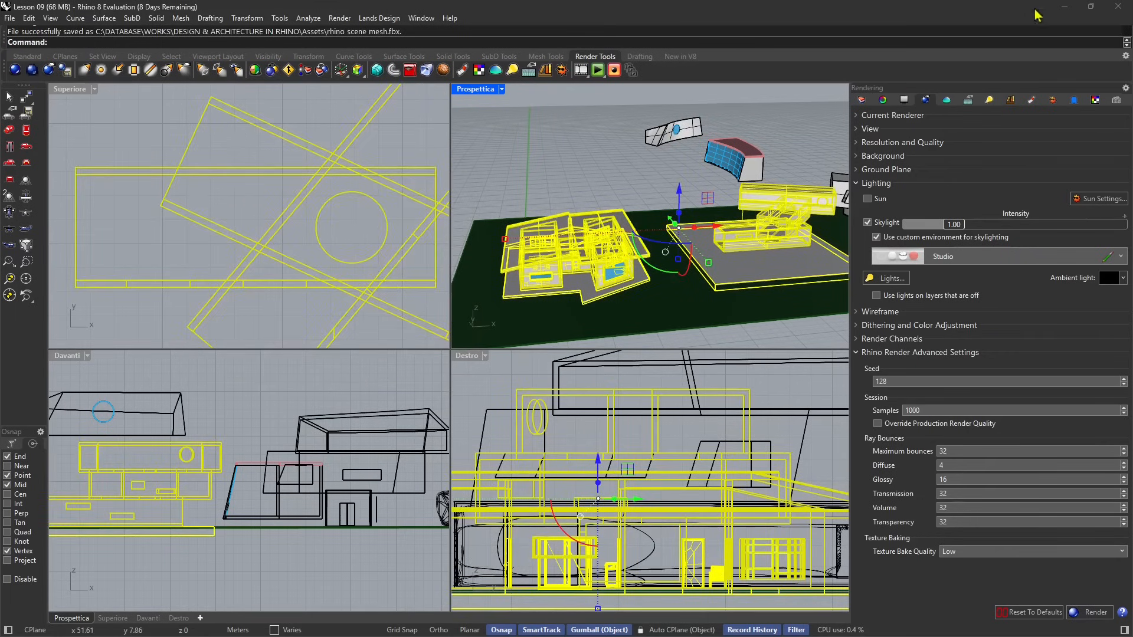
Switch to Twinmotion and choose "rhino scene mesh.fbx" from the Assets folder for geometry import.
{"action": "left_click", "coordinate": [1065, 7]}
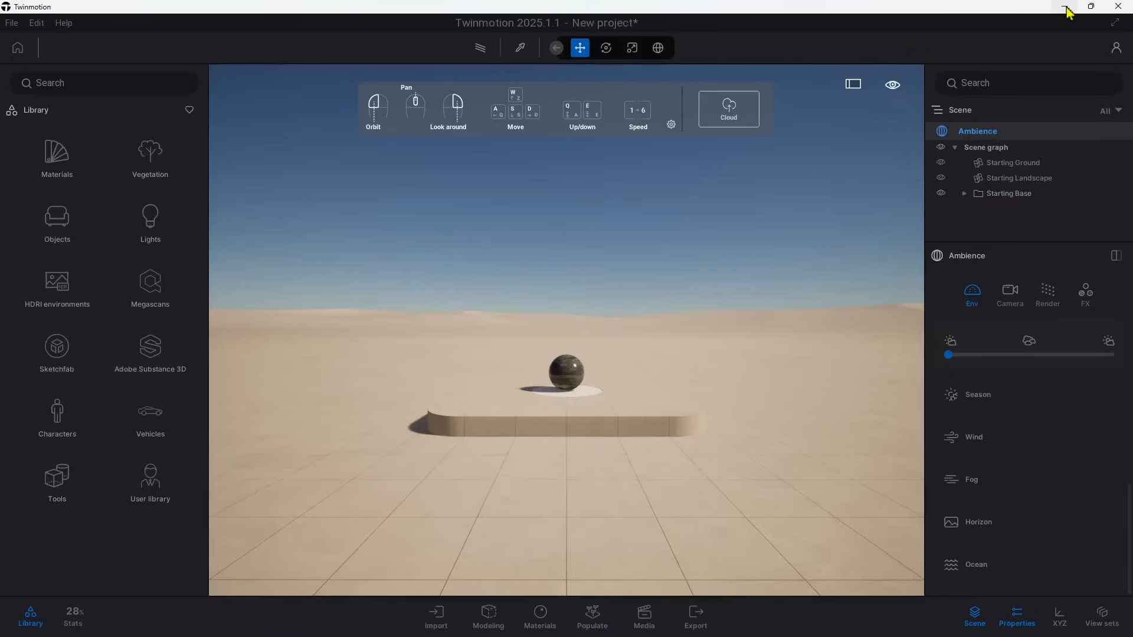
{"action": "left_click", "coordinate": [13, 24]}
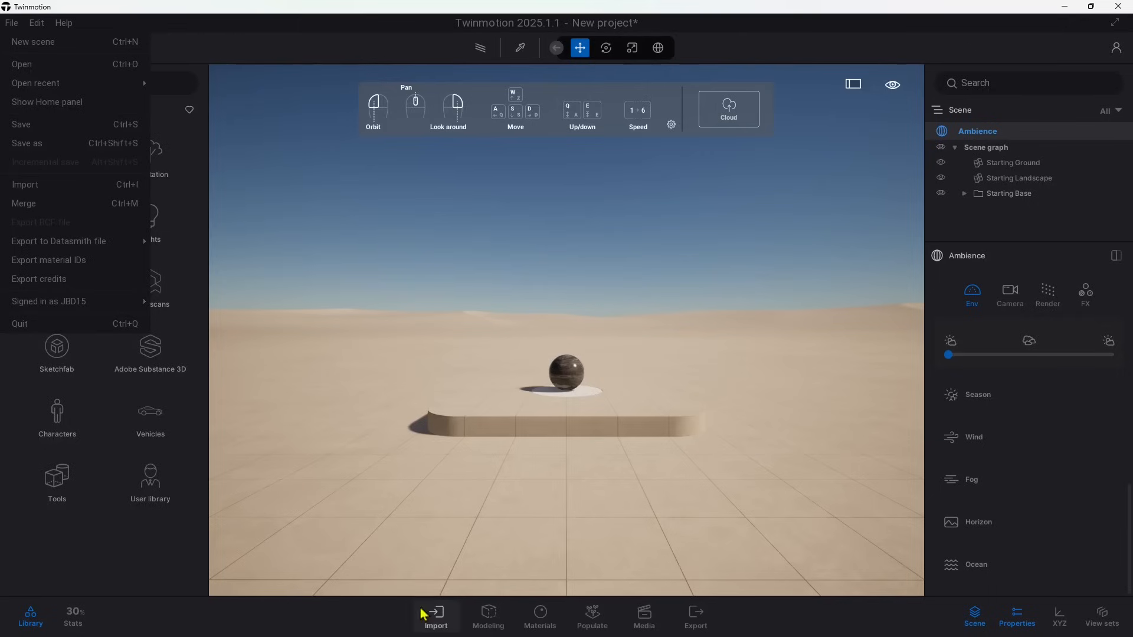
{"action": "left_click", "coordinate": [136, 186]}
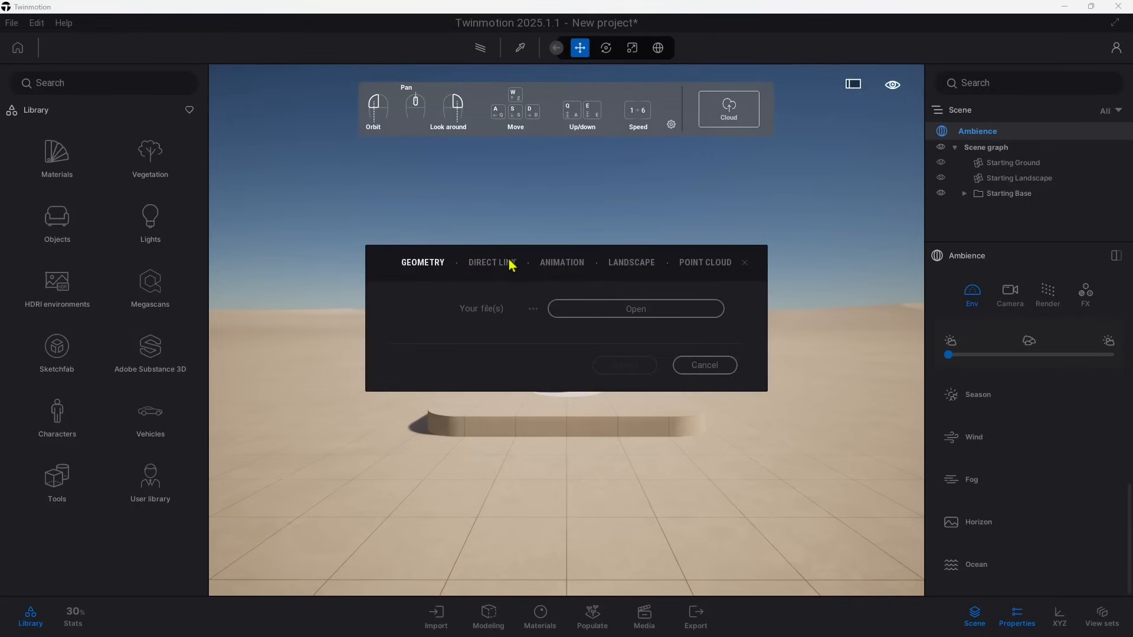
{"action": "left_click", "coordinate": [615, 311]}
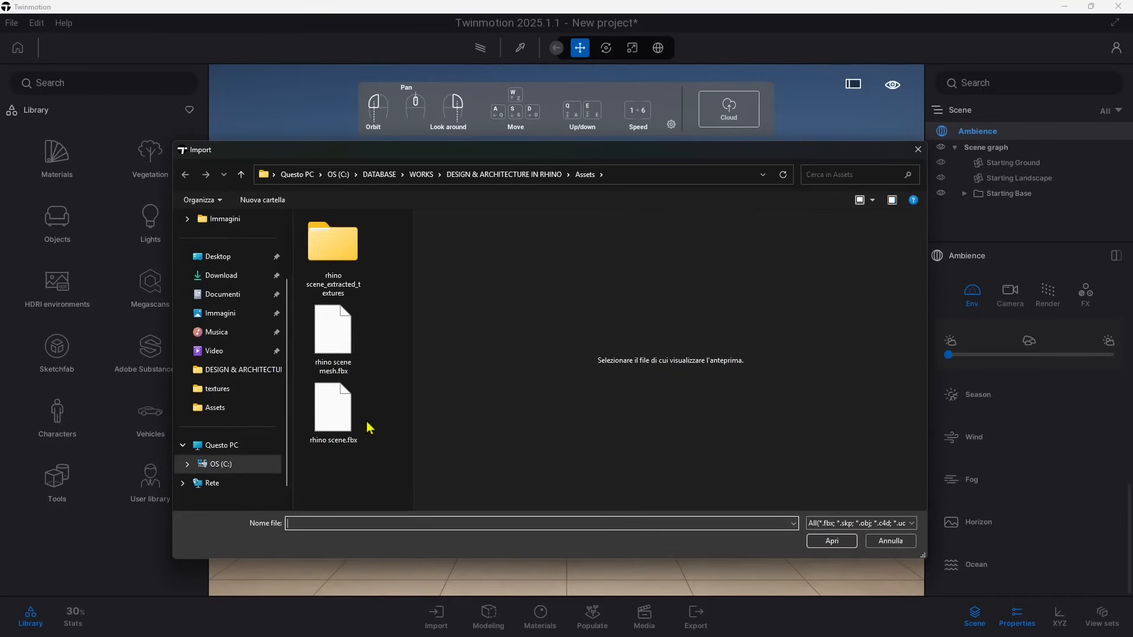
{"action": "left_click", "coordinate": [360, 354]}
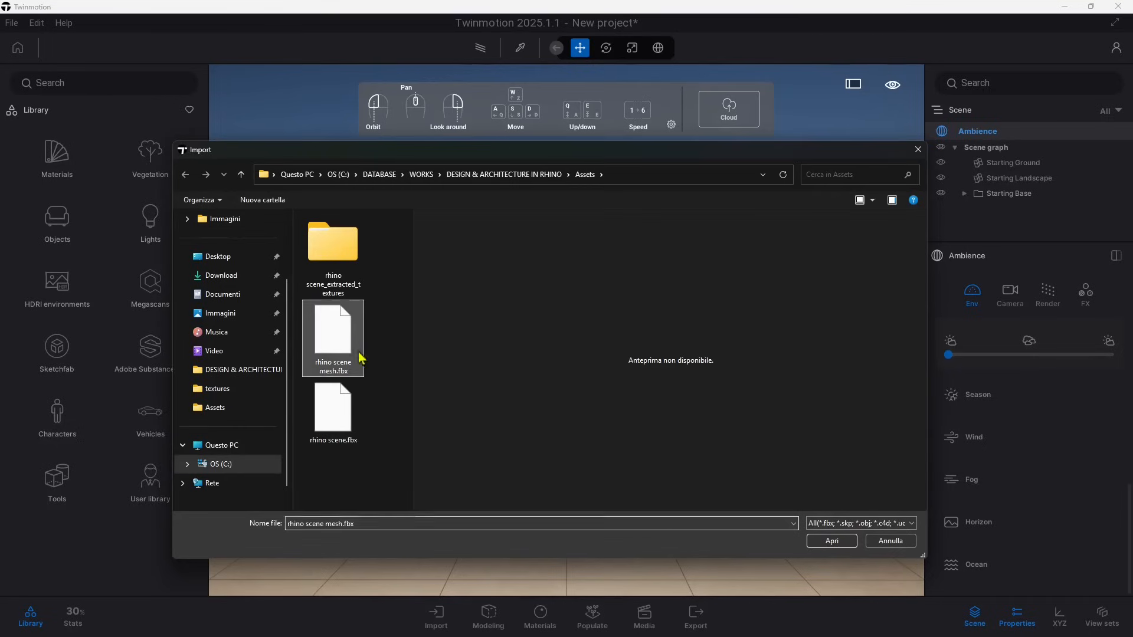
{"action": "left_click", "coordinate": [830, 540]}
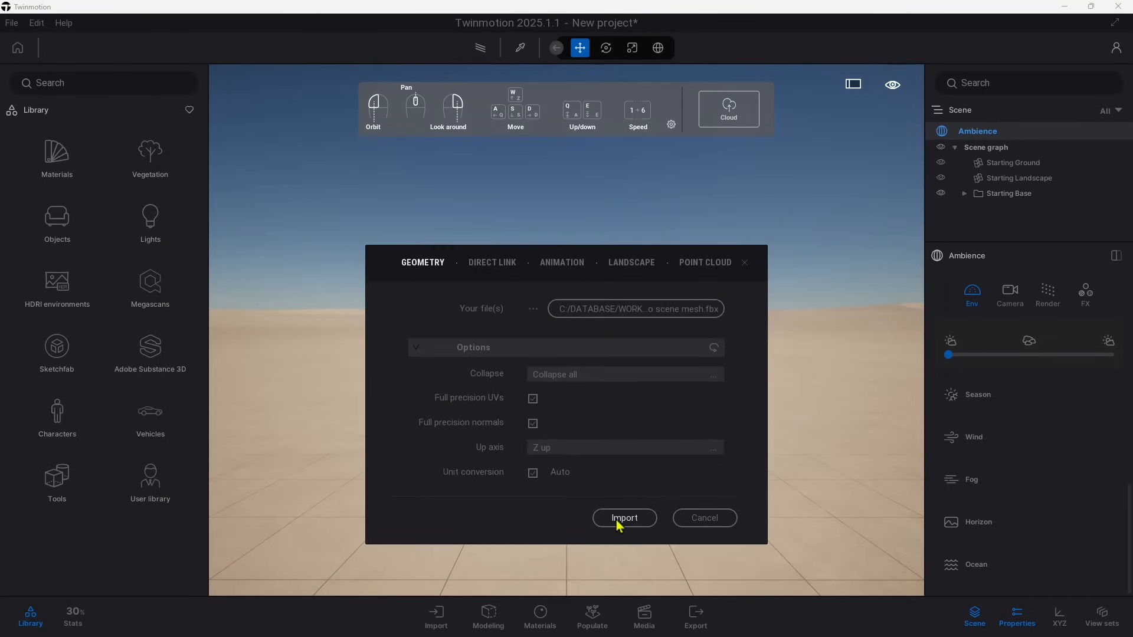
Import the FBX file with Collapse set to Keep hierarchy, and hide the Starting Base folder.
{"action": "left_click", "coordinate": [569, 378]}
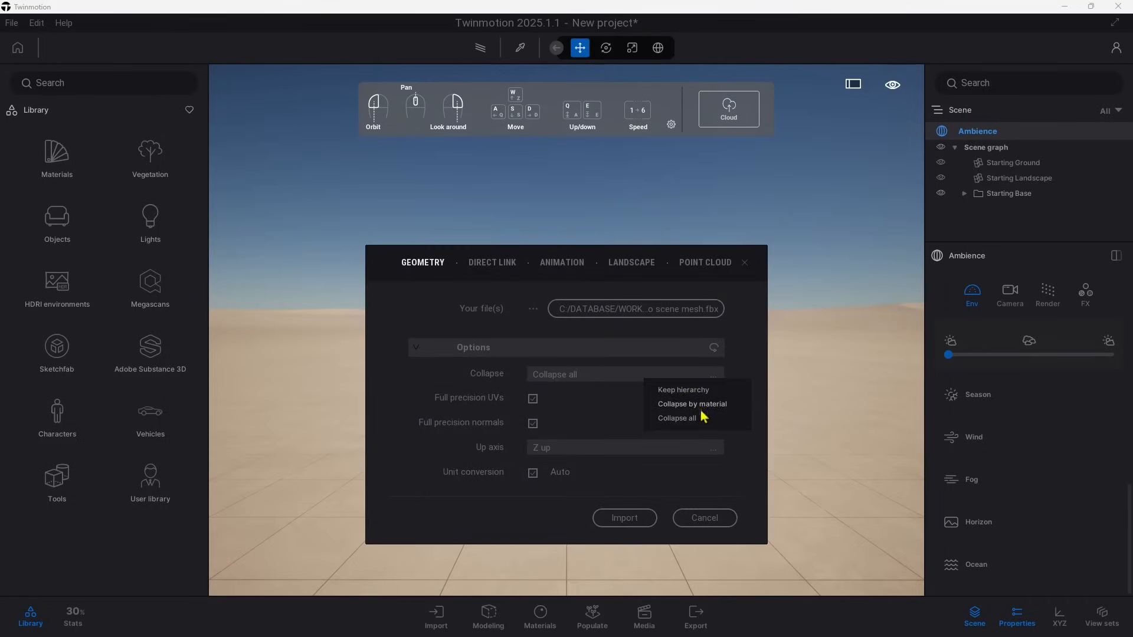
{"action": "left_click", "coordinate": [679, 391]}
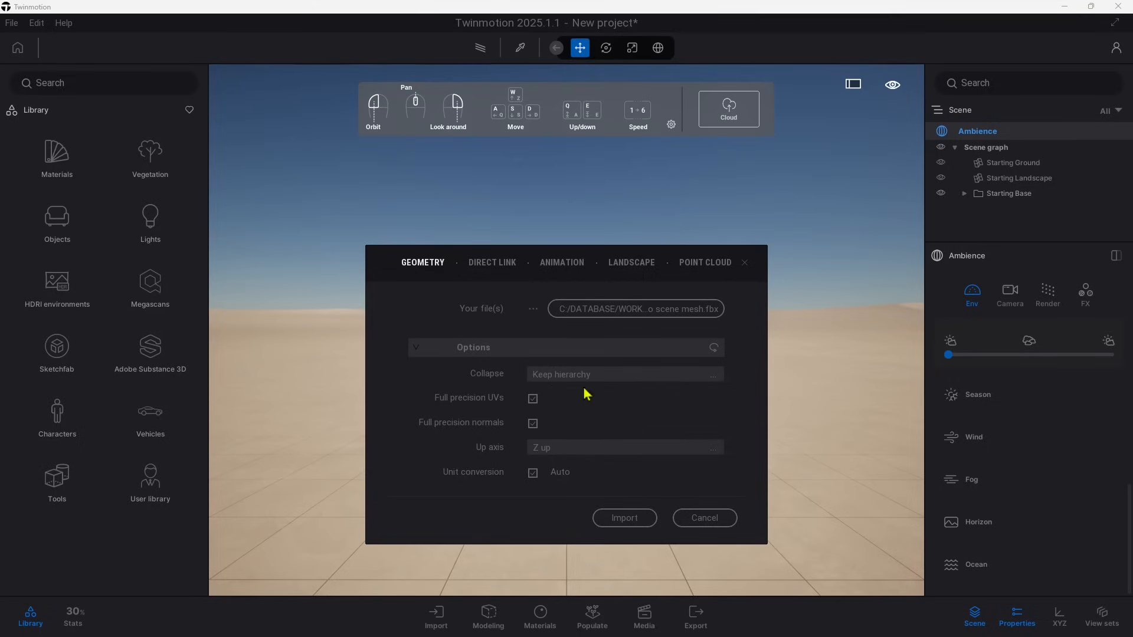
{"action": "left_click", "coordinate": [627, 517]}
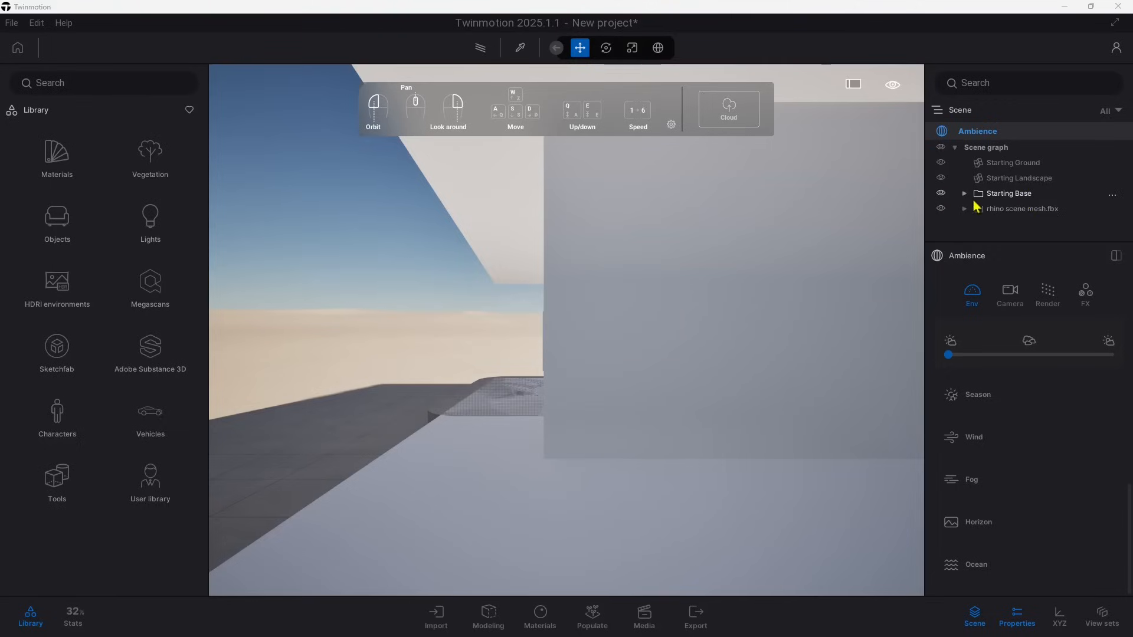
{"action": "left_click", "coordinate": [941, 194]}
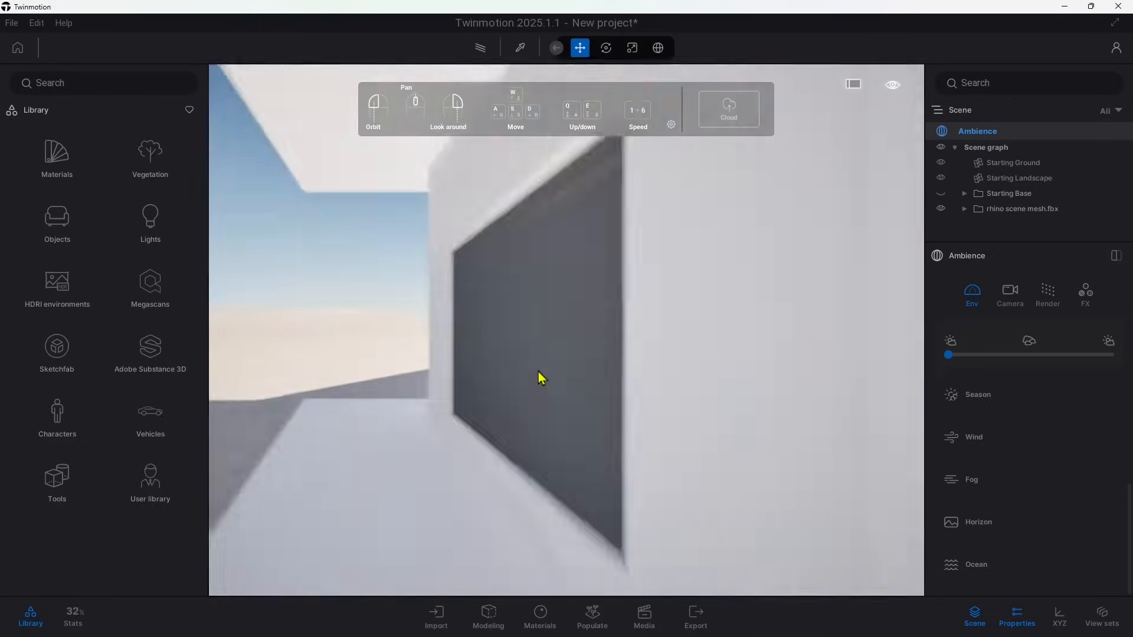
Move through the imported house to examine its walls, openings and furnished interior.
{"action": "scroll", "coordinate": [535, 389], "scroll_direction": "down", "scroll_amount": 5}
{"action": "right_click_drag", "start_coordinate": [526, 399], "coordinate": [491, 359]}
{"action": "key", "text": "s"}
{"action": "key", "text": "a"}
{"action": "key", "text": "a"}
{"action": "key", "text": "s"}
{"action": "key", "text": "s"}
{"action": "key", "text": "a"}
{"action": "key", "text": "a"}
{"action": "key", "text": "w"}
{"action": "key", "text": "w"}
{"action": "key", "text": "s"}
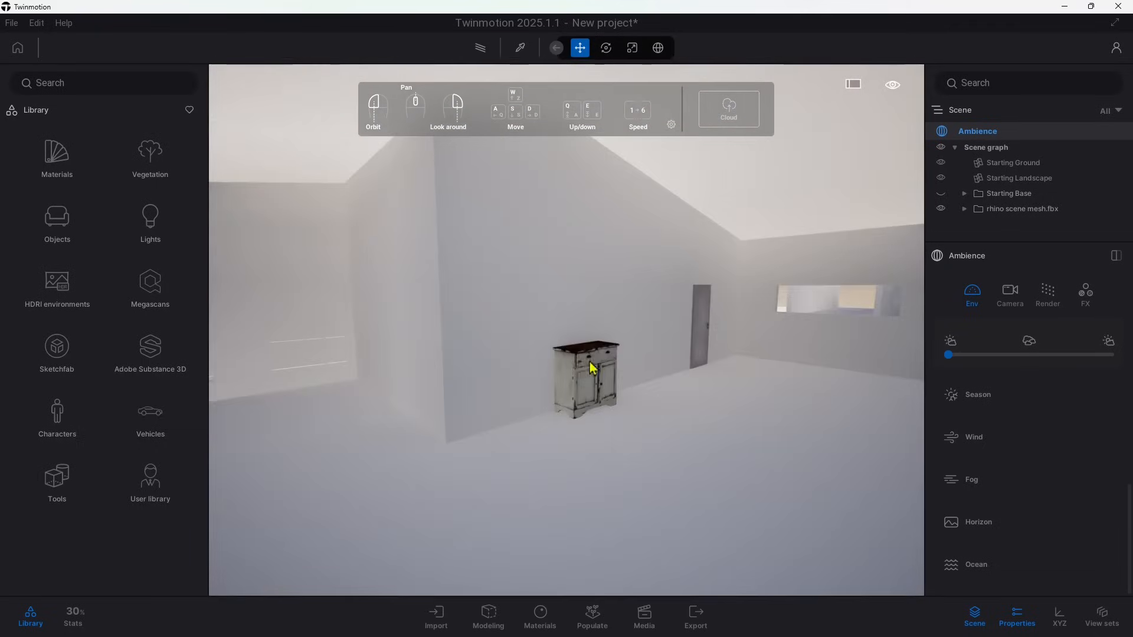
Approach the painted wooden cabinet and select its doors one by one to check how the imported parts are separated.
{"action": "left_click", "coordinate": [574, 394]}
{"action": "right_click_drag", "start_coordinate": [574, 394], "coordinate": [476, 352]}
{"action": "key", "text": "w"}
{"action": "key", "text": "w"}
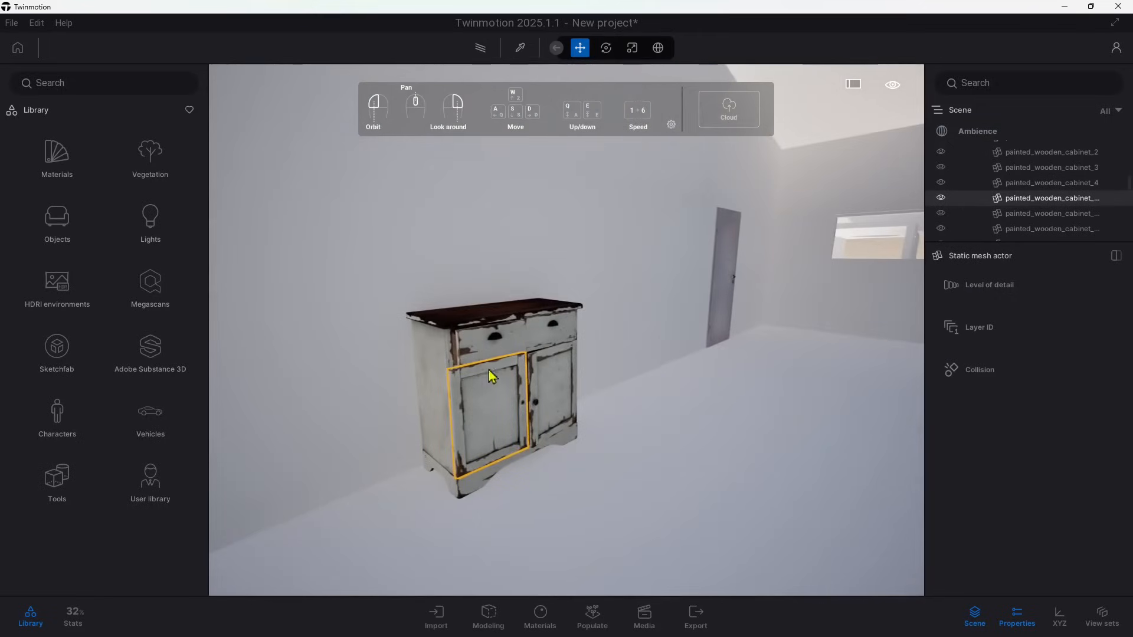
{"action": "right_click_drag", "start_coordinate": [503, 399], "coordinate": [534, 399]}
{"action": "key", "text": "a"}
{"action": "left_click", "coordinate": [665, 394]}
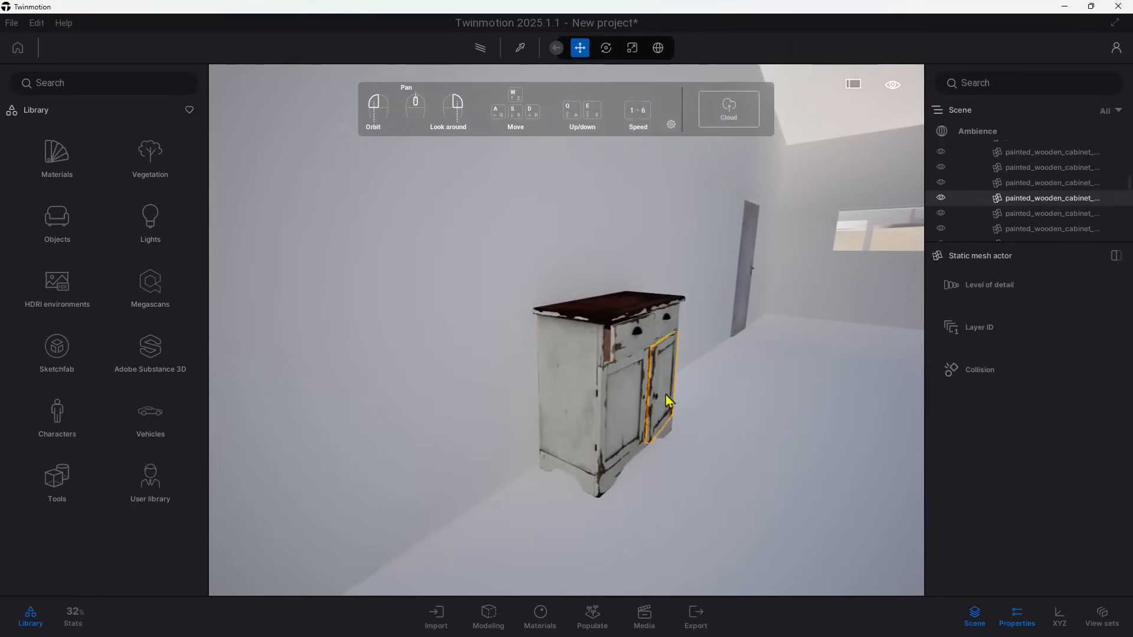
{"action": "key", "text": "d"}
{"action": "left_click", "coordinate": [527, 423]}
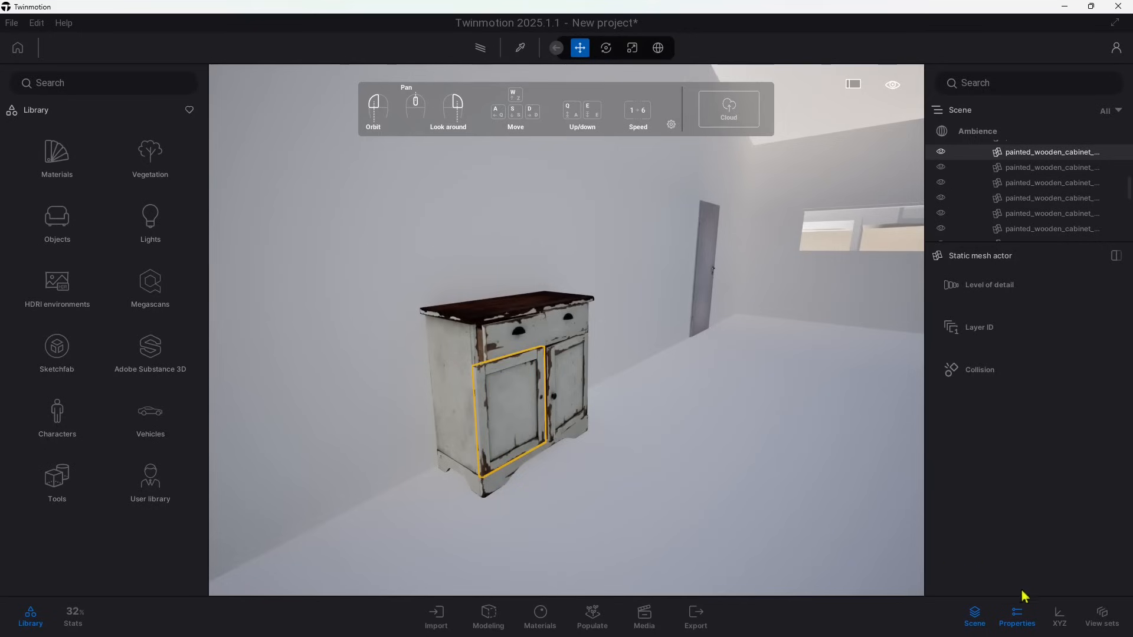
Show the transform values of the selected left cabinet door and set its Z rotation to 45°.
{"action": "left_click", "coordinate": [1059, 617]}
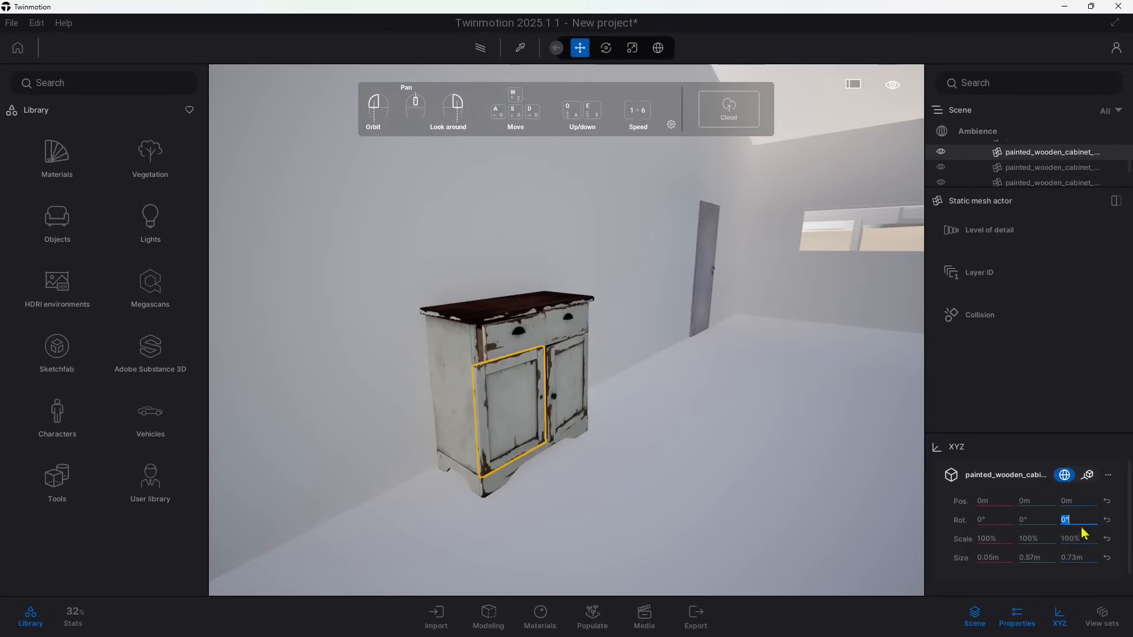
{"action": "left_click", "coordinate": [1044, 521]}
{"action": "left_click", "coordinate": [1076, 519]}
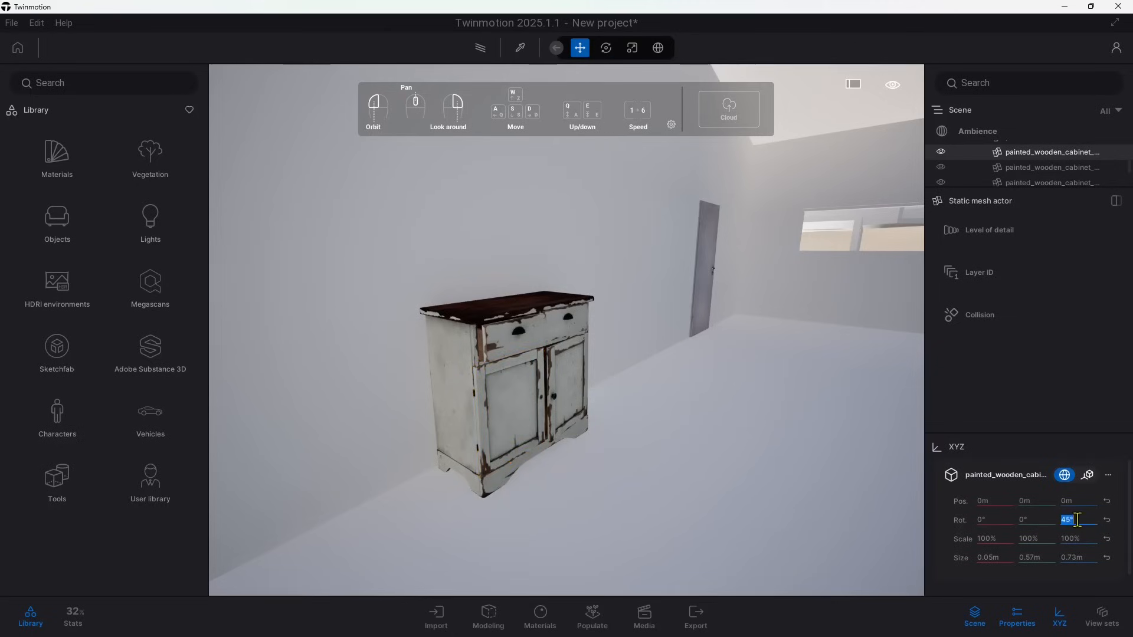
{"action": "right_click_drag", "start_coordinate": [617, 453], "coordinate": [634, 454]}
Select the remaining left cabinet door and move its distant pivot to the door's lower hinge corner.
{"action": "left_click", "coordinate": [496, 404]}
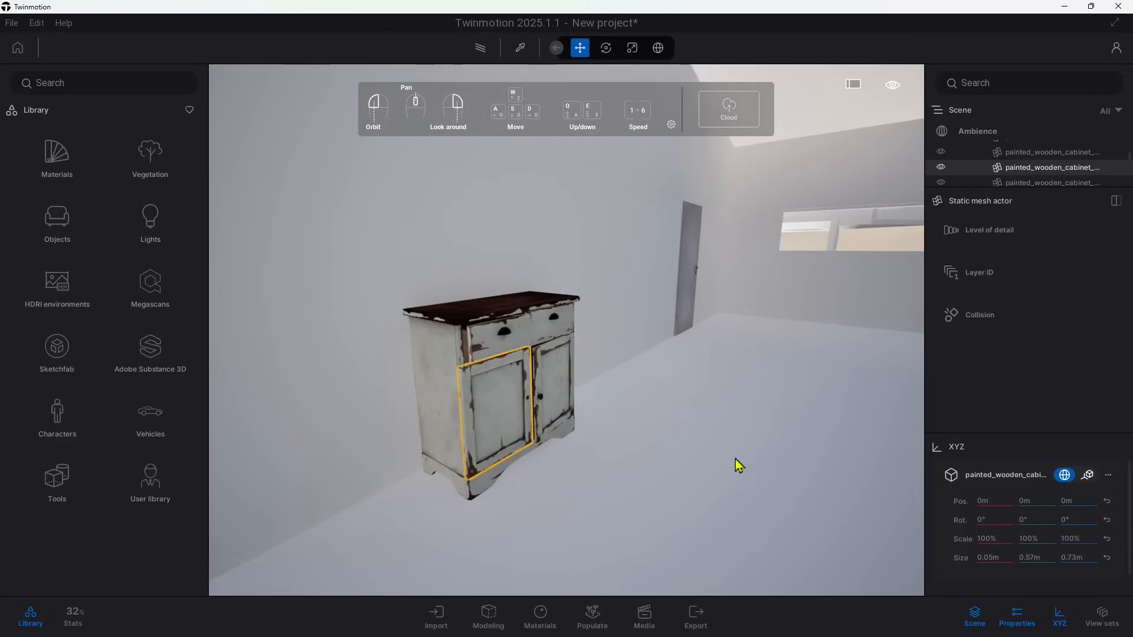
{"action": "left_click", "coordinate": [607, 51]}
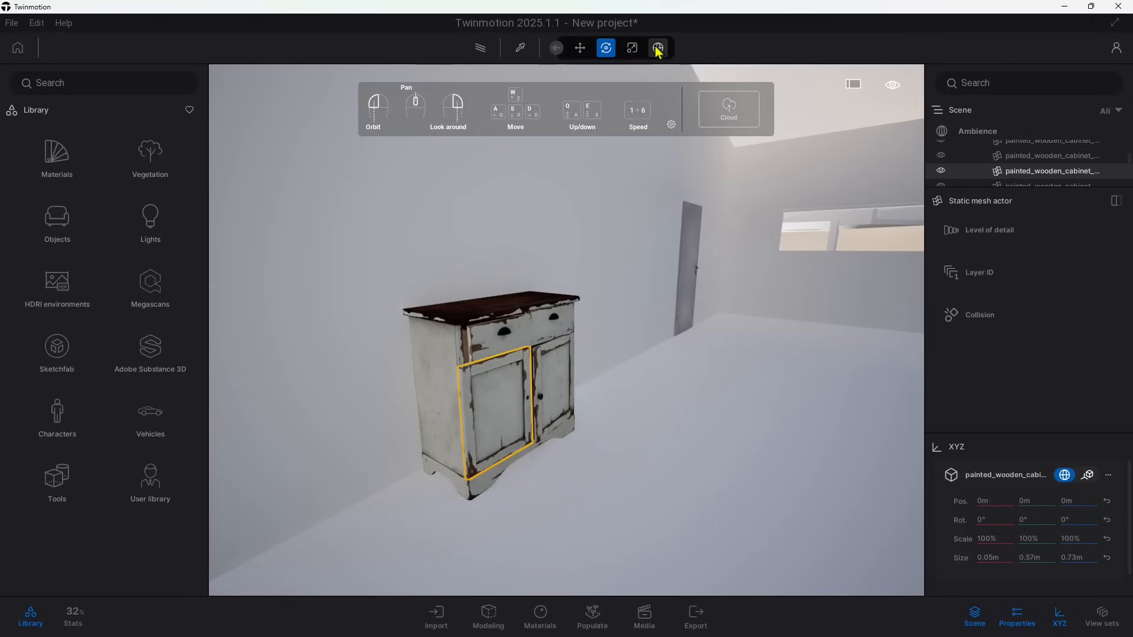
{"action": "left_click", "coordinate": [557, 50]}
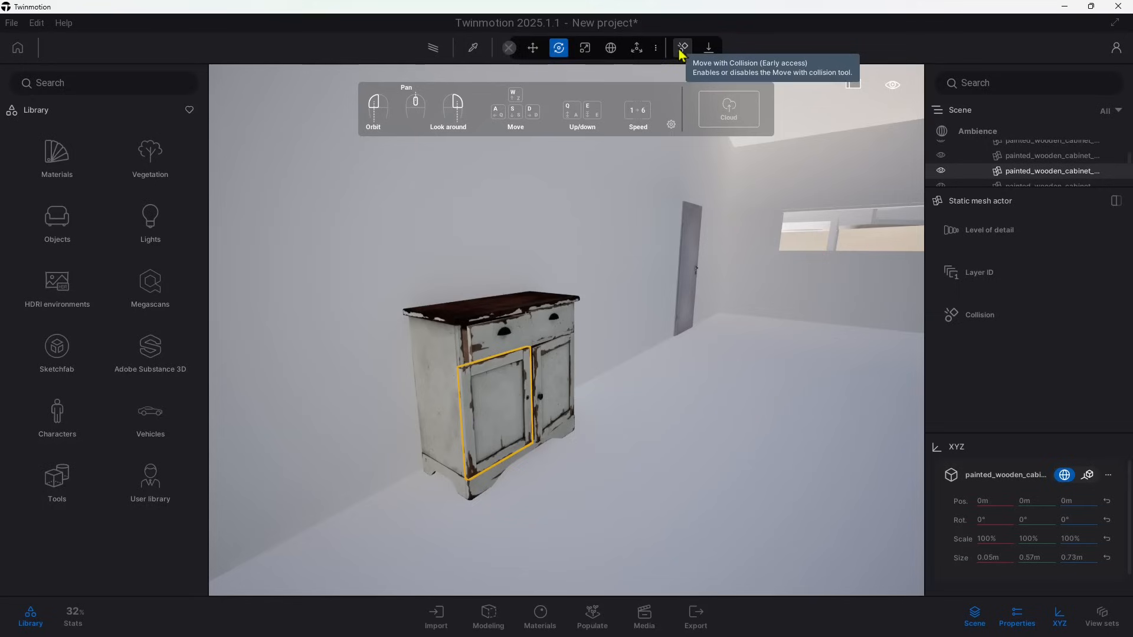
{"action": "left_click", "coordinate": [642, 52]}
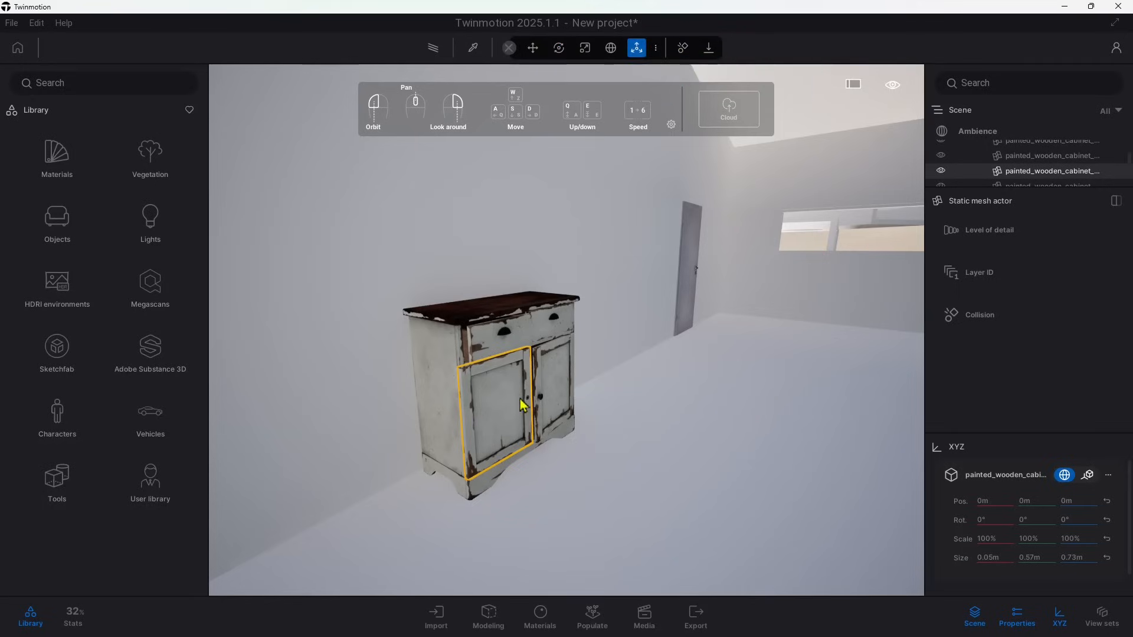
{"action": "scroll", "coordinate": [573, 407], "scroll_direction": "down", "scroll_amount": 12}
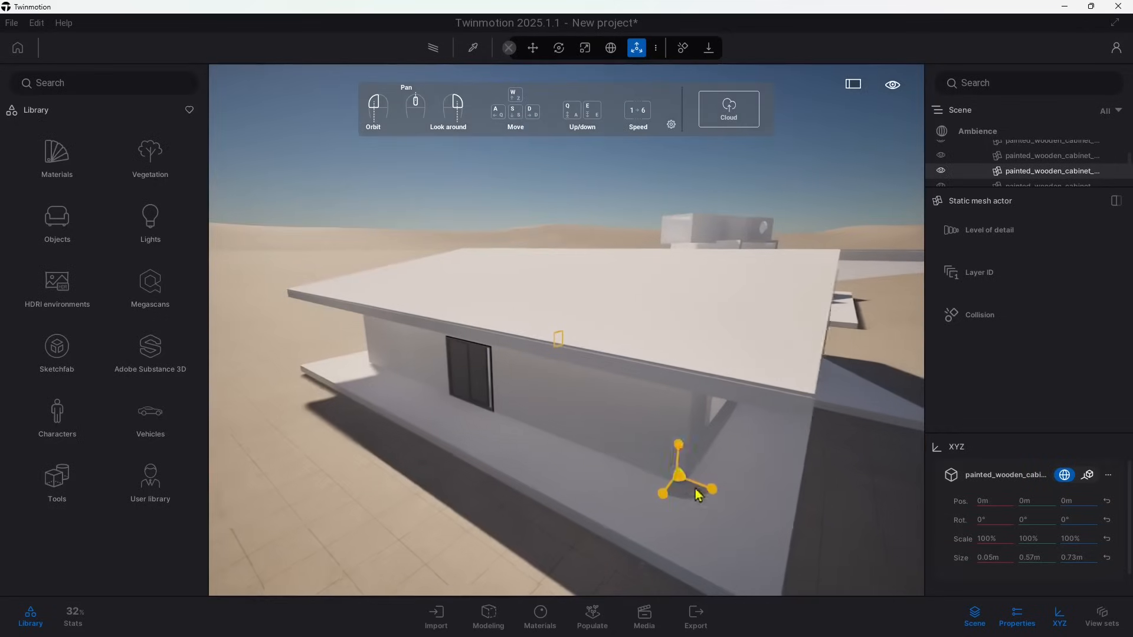
{"action": "left_click_drag", "start_coordinate": [698, 495], "coordinate": [570, 371]}
{"action": "scroll", "coordinate": [570, 370], "scroll_direction": "up", "scroll_amount": 1}
{"action": "scroll", "coordinate": [570, 371], "scroll_direction": "up", "scroll_amount": 3}
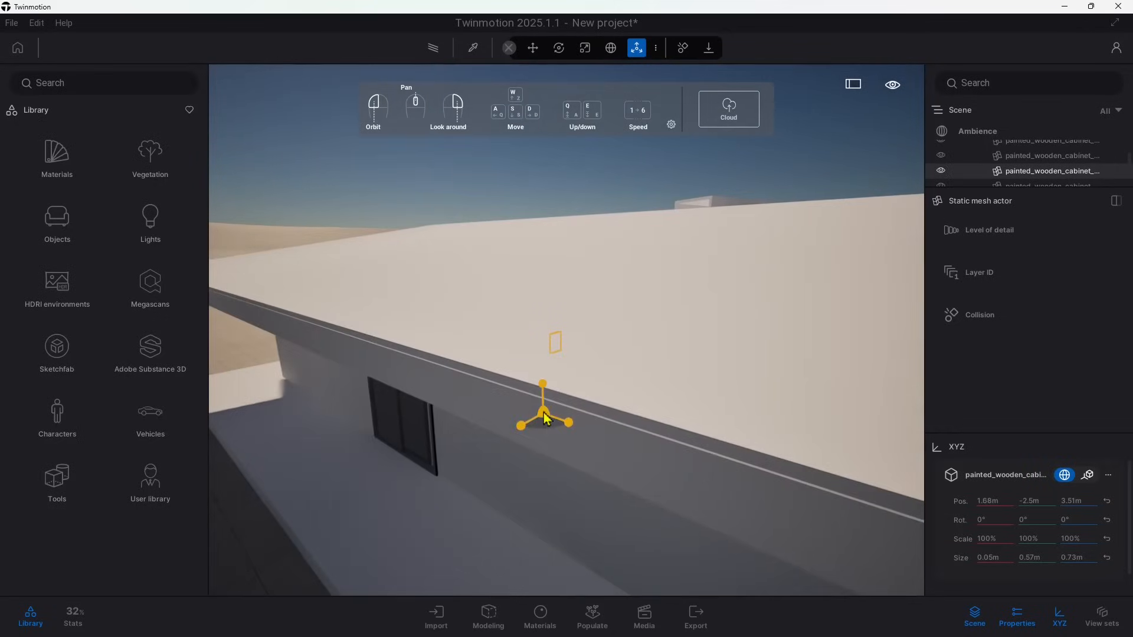
{"action": "left_click_drag", "start_coordinate": [540, 416], "coordinate": [514, 420]}
{"action": "scroll", "coordinate": [570, 496], "scroll_direction": "up", "scroll_amount": 10}
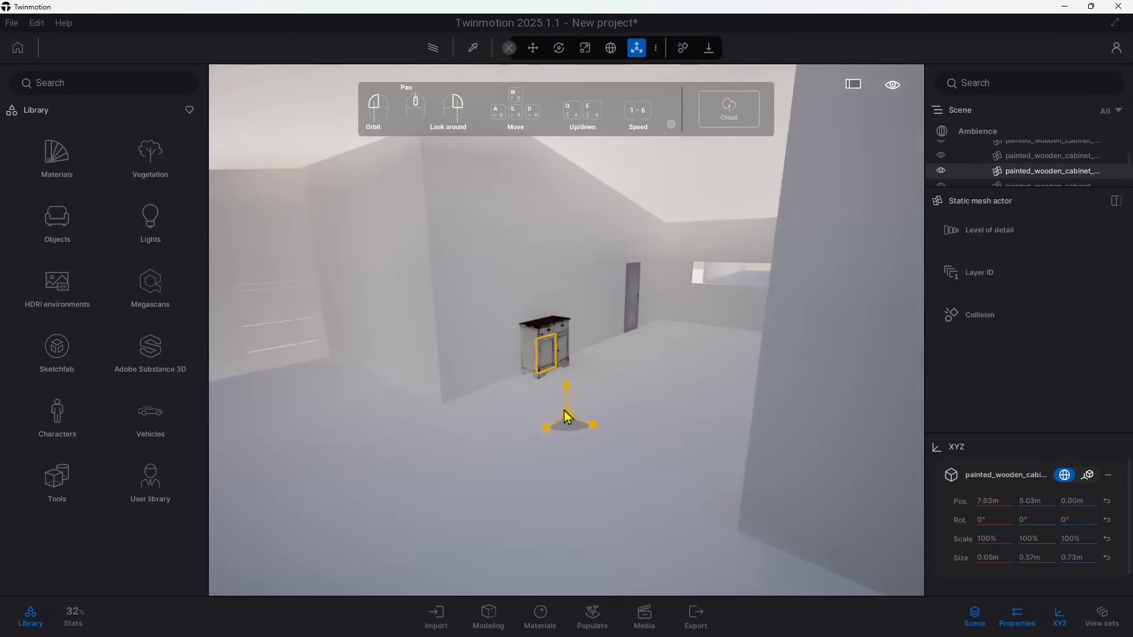
{"action": "scroll", "coordinate": [562, 408], "scroll_direction": "up", "scroll_amount": 5}
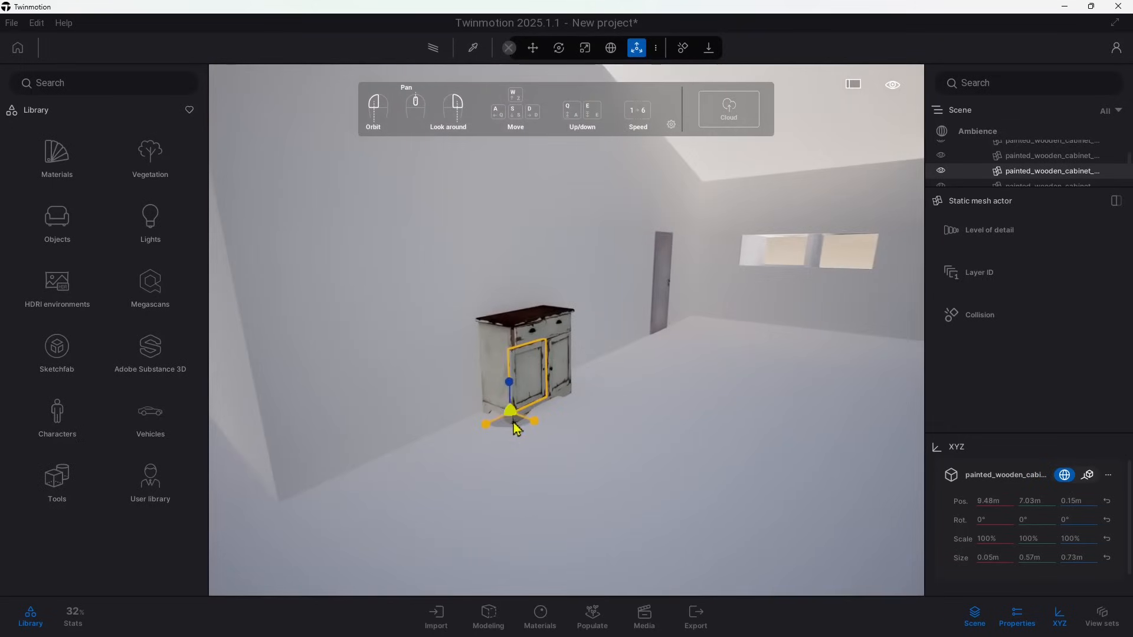
{"action": "scroll", "coordinate": [516, 429], "scroll_direction": "up", "scroll_amount": 5}
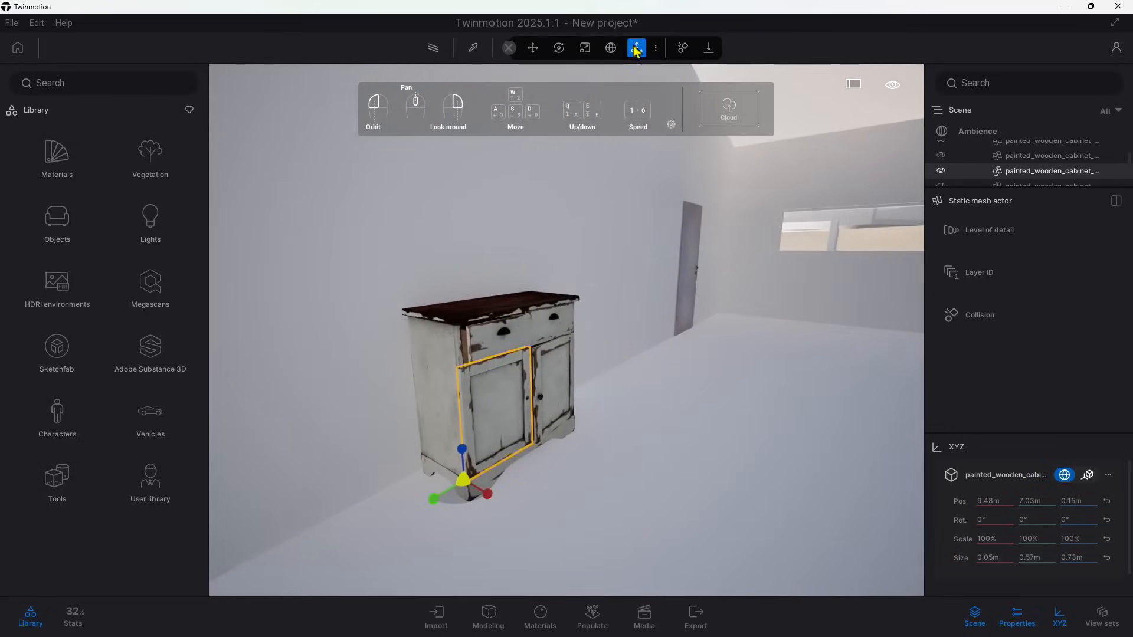
Rotate the left cabinet door about its vertical axis so it swings open.
{"action": "left_click", "coordinate": [558, 48]}
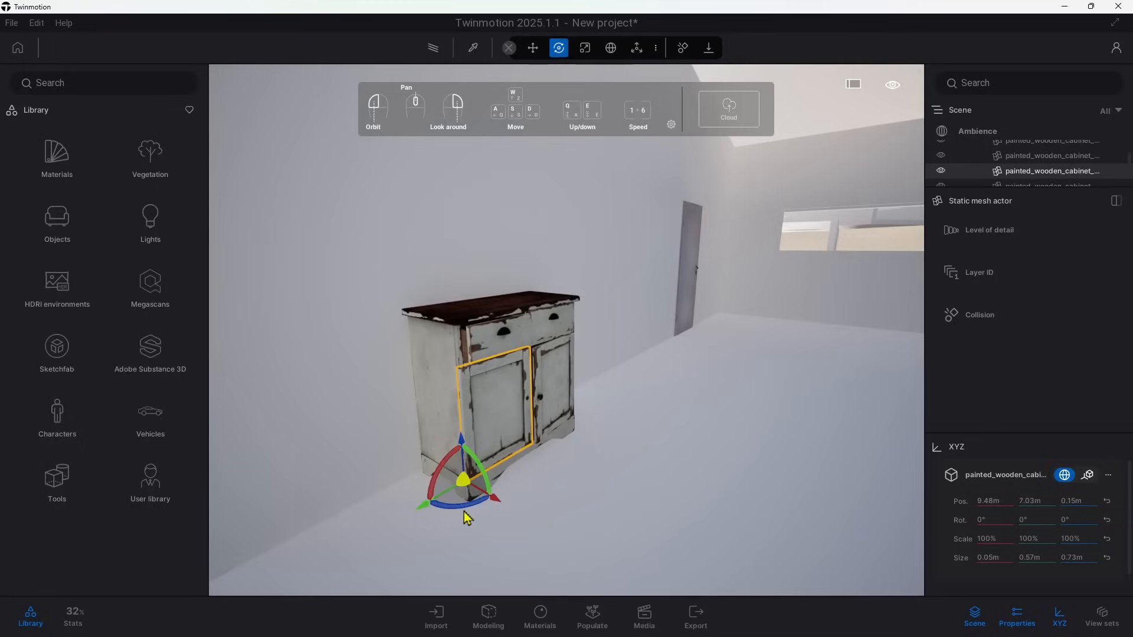
{"action": "left_click_drag", "start_coordinate": [467, 518], "coordinate": [376, 517]}
Delete the duplicate left door that still closes the cabinet opening.
{"action": "left_click", "coordinate": [495, 426]}
{"action": "right_click_drag", "start_coordinate": [574, 443], "coordinate": [552, 446]}
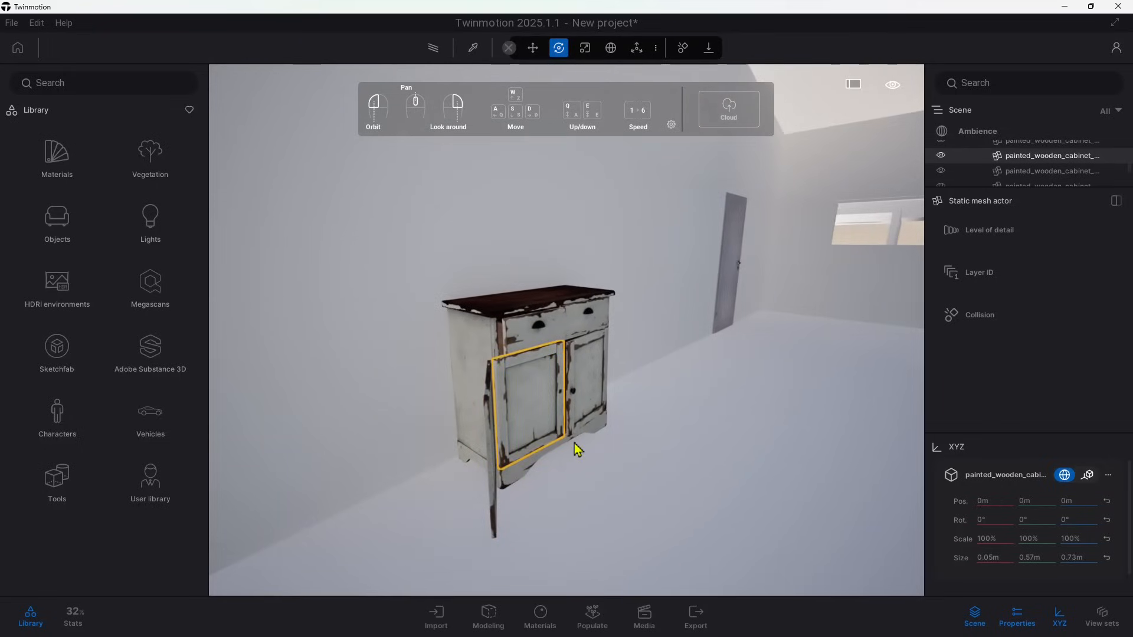
{"action": "left_click", "coordinate": [578, 450]}
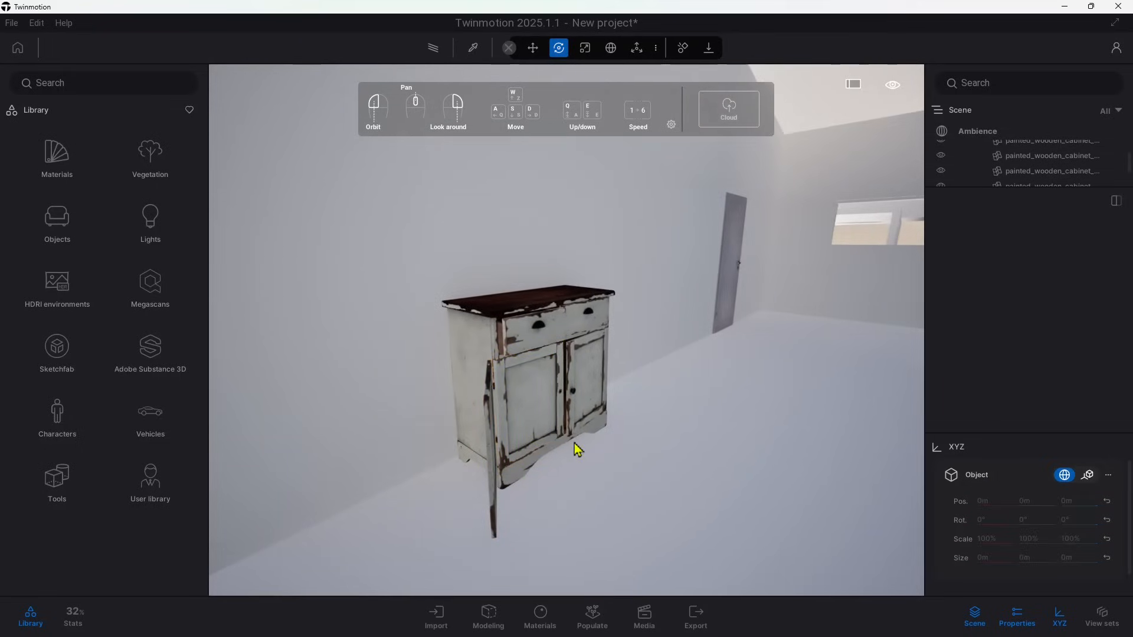
{"action": "left_click", "coordinate": [546, 404]}
{"action": "key", "text": "Delete"}
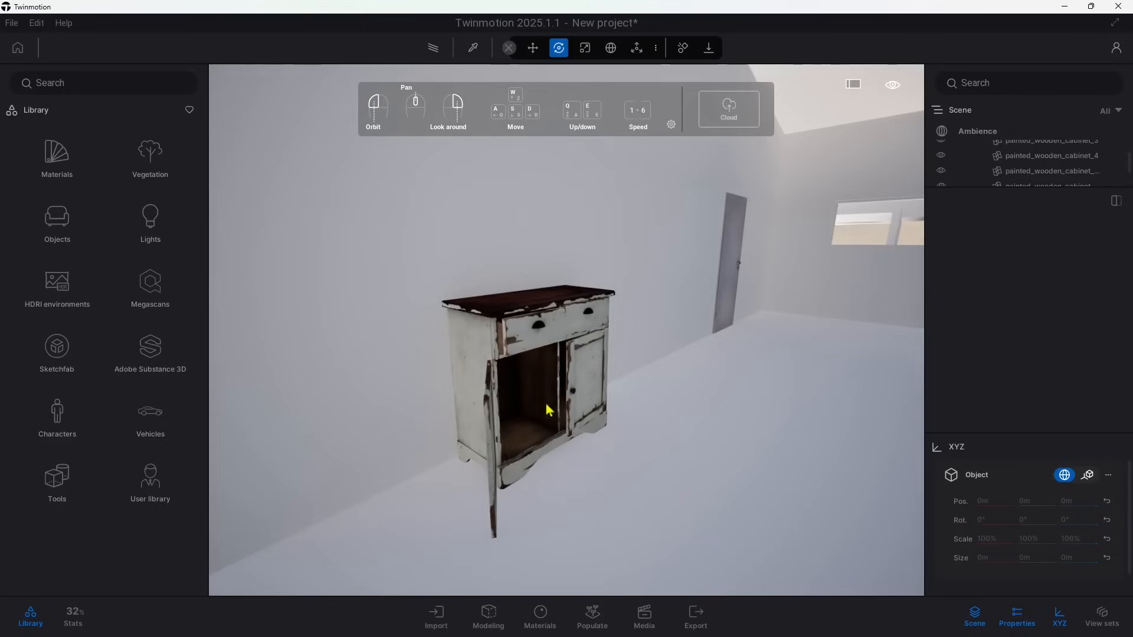
Delete the stacked duplicates of the left drawer, and undo the last deletion to keep one drawer.
{"action": "left_click", "coordinate": [532, 329]}
{"action": "key", "text": "Delete"}
{"action": "left_click", "coordinate": [530, 334]}
{"action": "key", "text": "Delete"}
{"action": "left_click", "coordinate": [522, 338]}
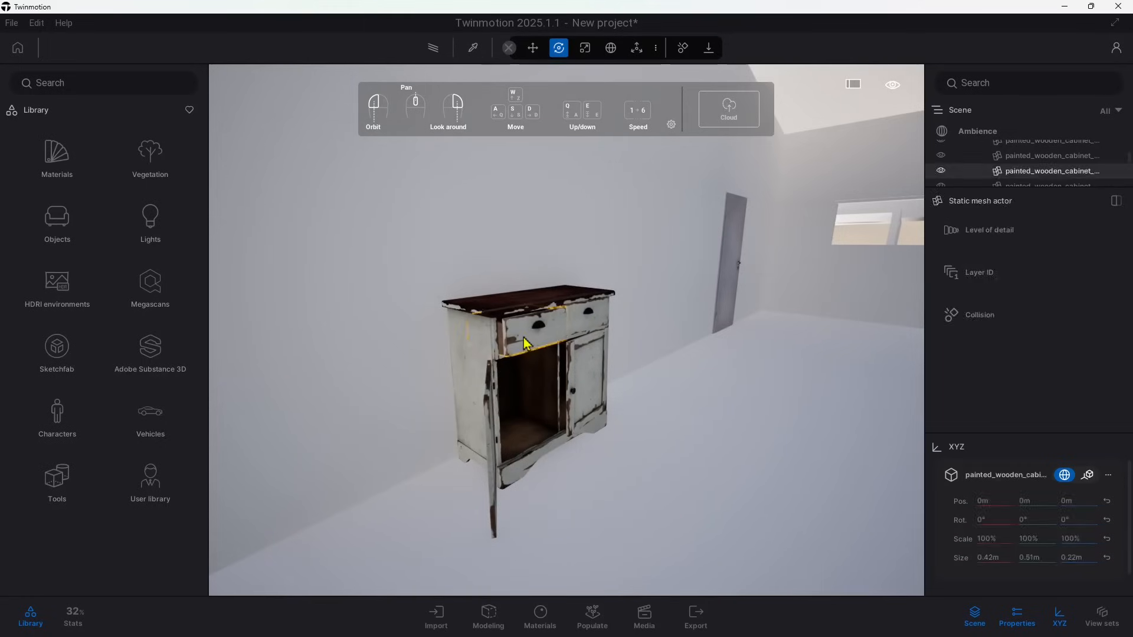
{"action": "key", "text": "Delete"}
{"action": "left_click", "coordinate": [525, 335]}
{"action": "key", "text": "Delete"}
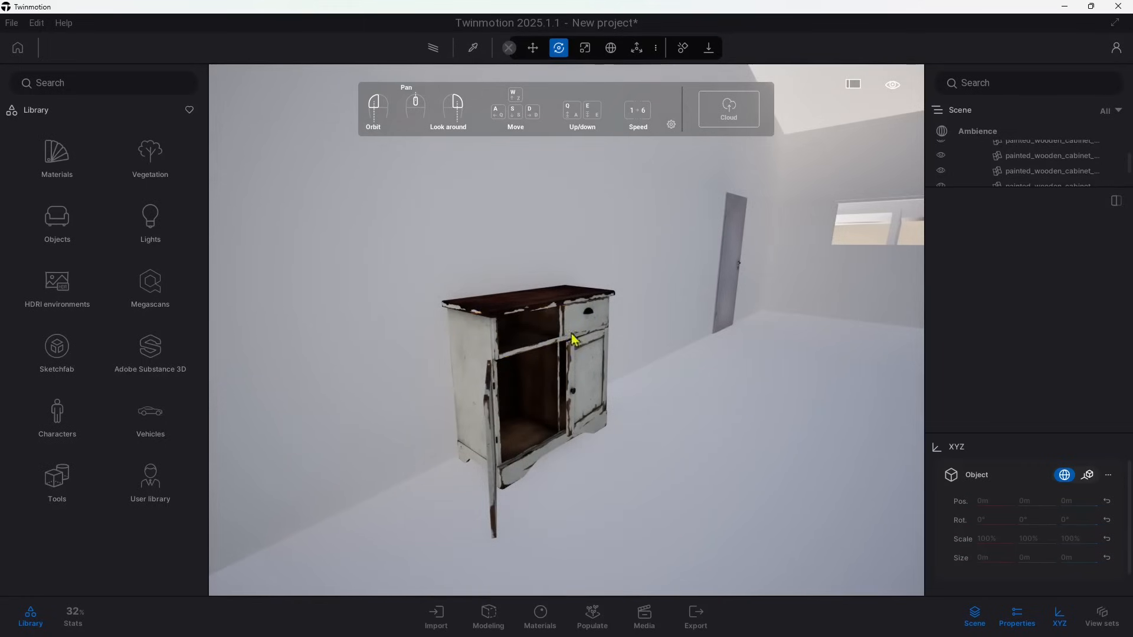
{"action": "key", "text": "ctrl+z"}
Select the right drawer and delete its overlapping duplicate.
{"action": "left_click", "coordinate": [586, 323]}
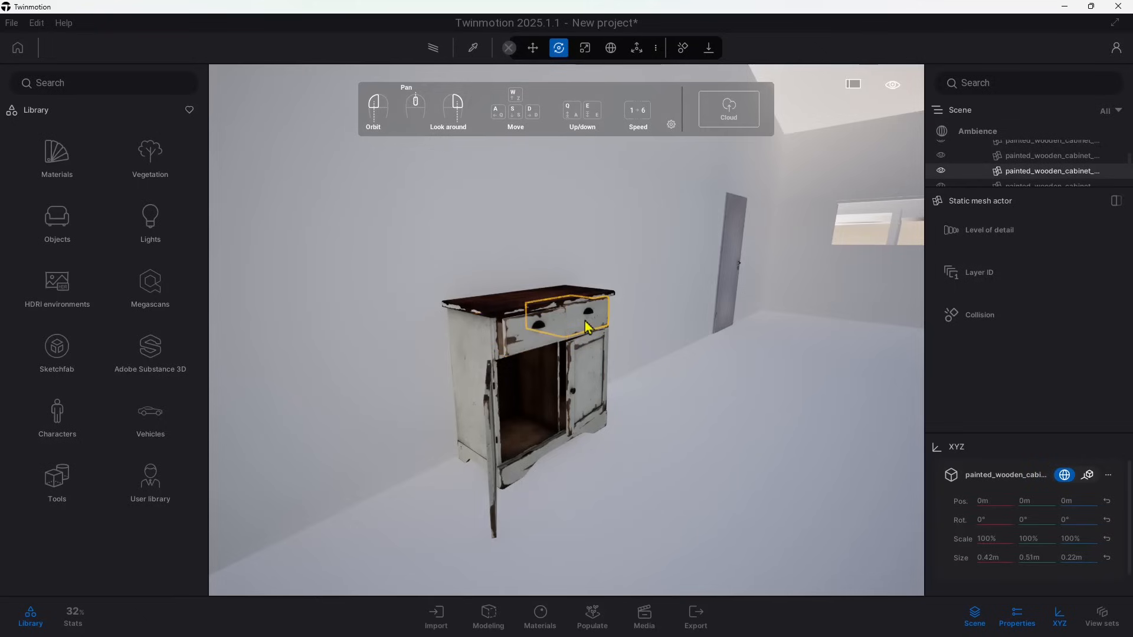
{"action": "left_click", "coordinate": [586, 323]}
{"action": "left_click", "coordinate": [586, 322]}
{"action": "left_click", "coordinate": [589, 327]}
{"action": "left_click", "coordinate": [588, 326]}
{"action": "key", "text": "Delete"}
{"action": "left_click", "coordinate": [590, 395]}
Select the cabinet's left drawer and turn on pivot editing for it.
{"action": "left_click", "coordinate": [522, 330]}
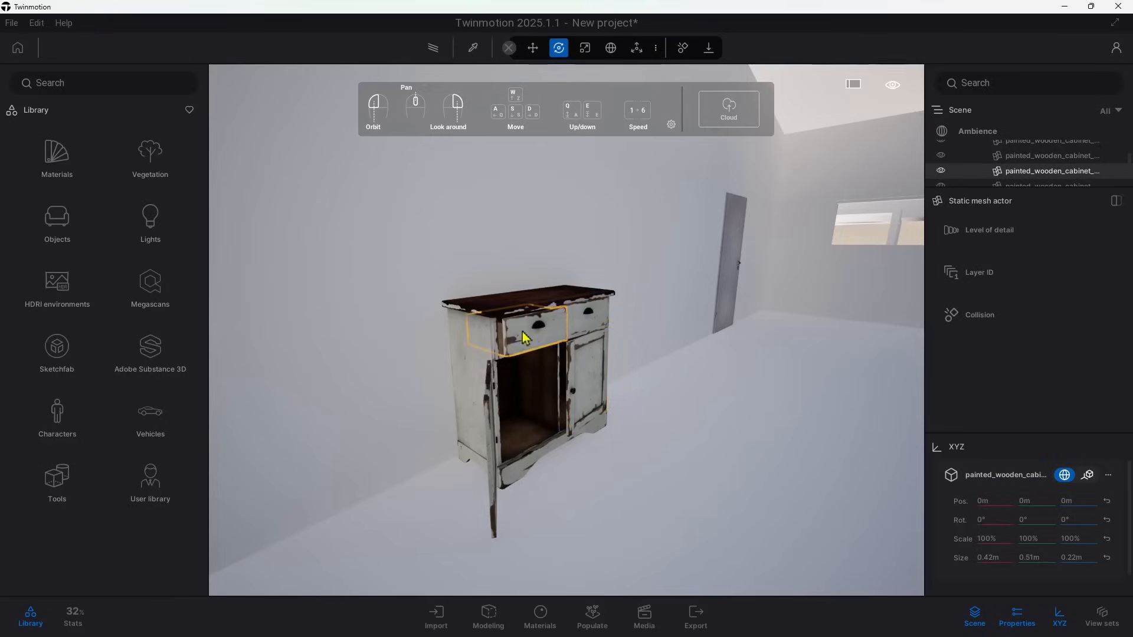
{"action": "left_click", "coordinate": [637, 49]}
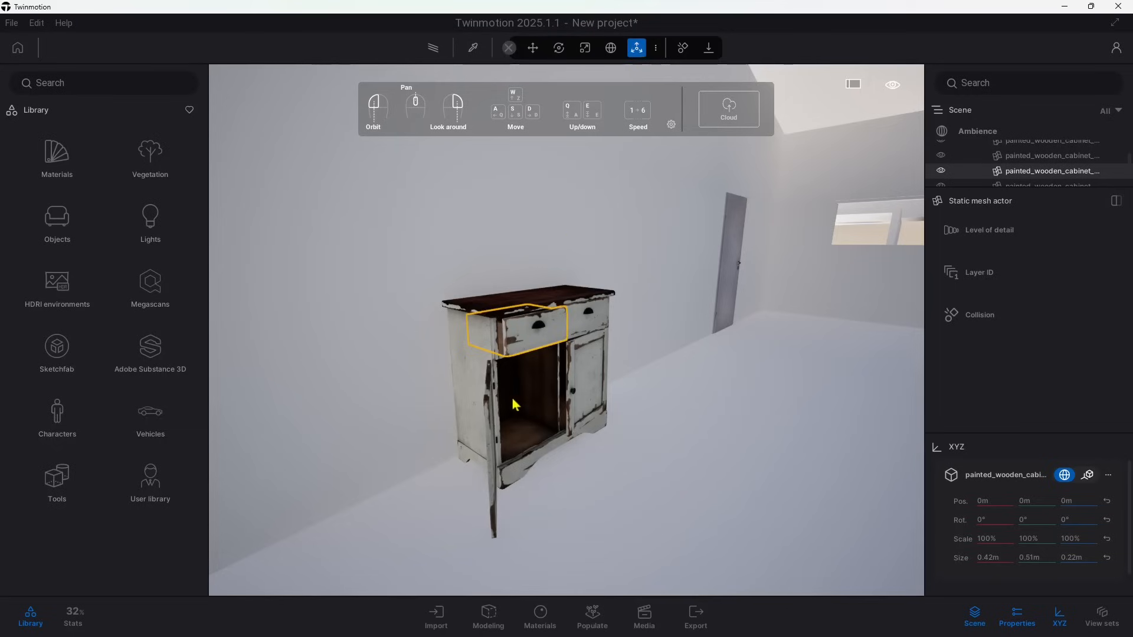
{"action": "left_click", "coordinate": [527, 350]}
{"action": "left_click", "coordinate": [538, 338]}
{"action": "left_click", "coordinate": [543, 331]}
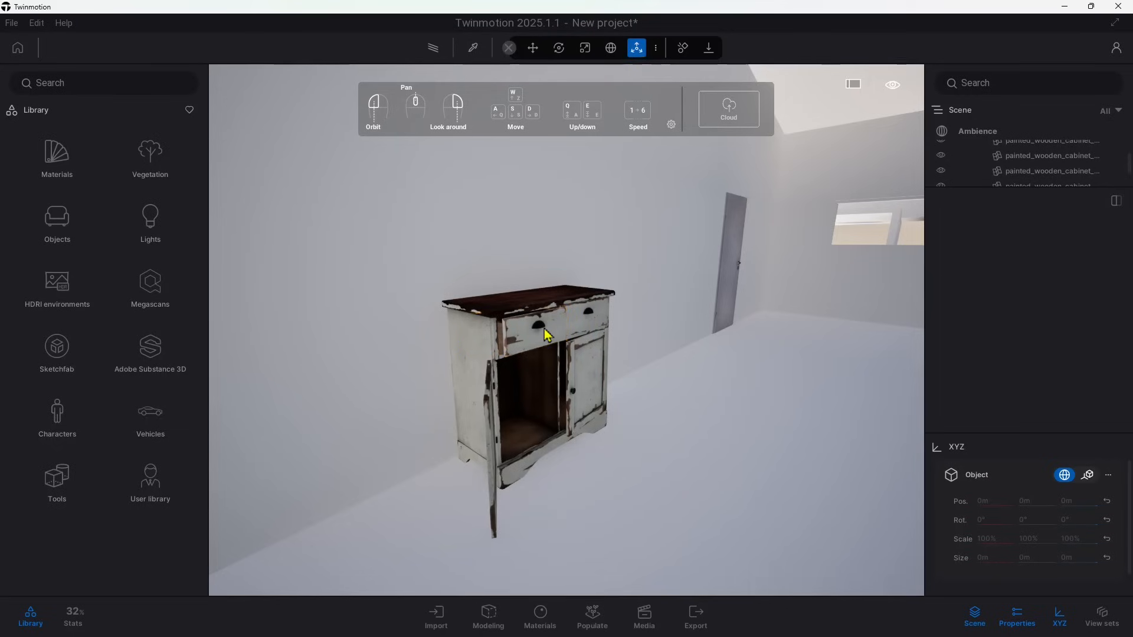
{"action": "left_click", "coordinate": [543, 330]}
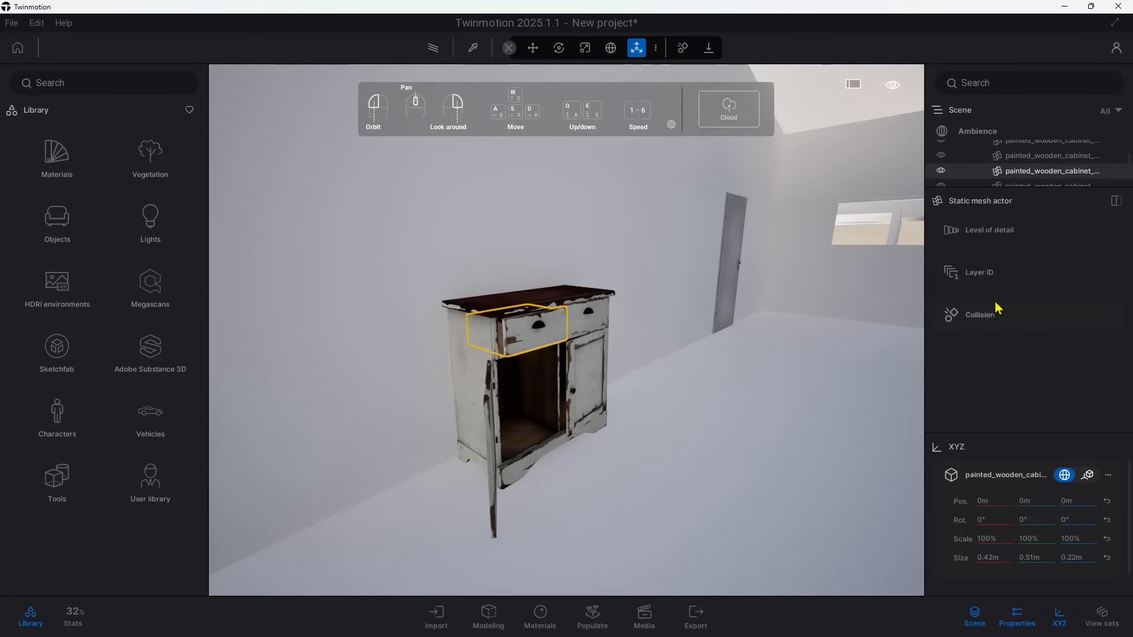
{"action": "left_click", "coordinate": [1107, 476]}
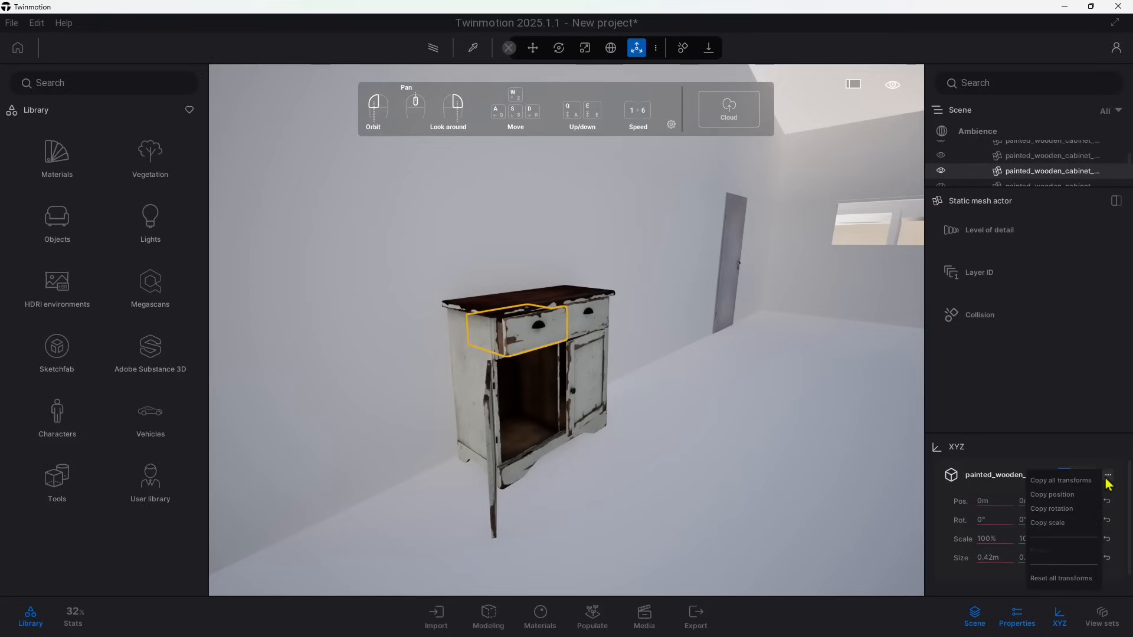
{"action": "left_click", "coordinate": [1091, 467]}
{"action": "left_click", "coordinate": [1089, 476]}
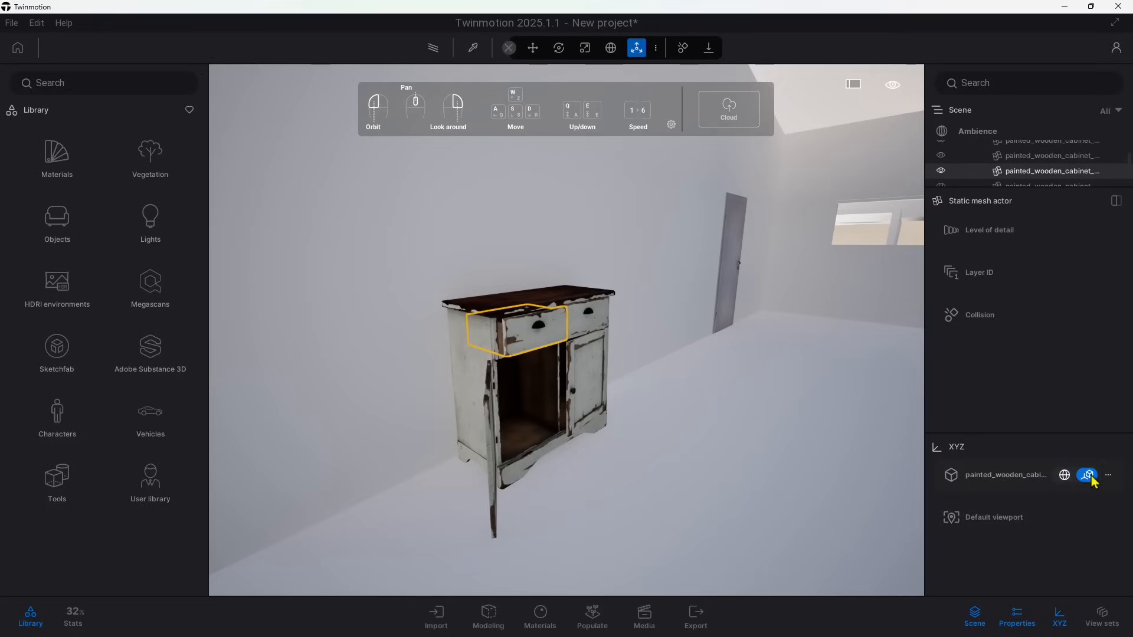
{"action": "left_click", "coordinate": [1067, 475]}
{"action": "left_click", "coordinate": [1090, 478]}
{"action": "left_click", "coordinate": [1070, 478]}
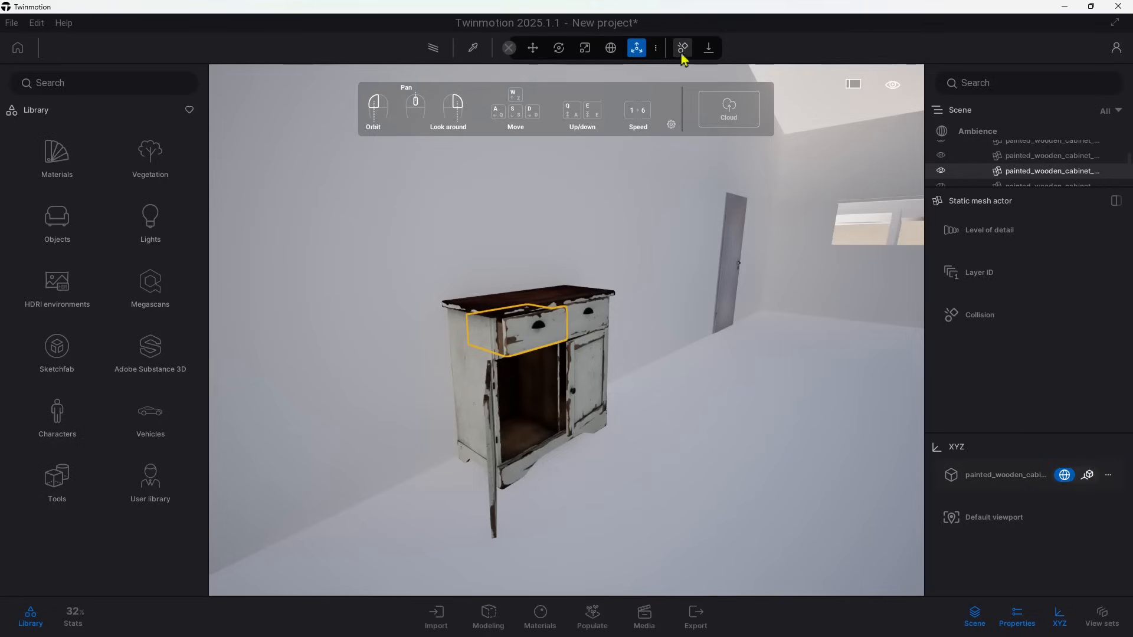
Center the pivot on the left drawer.
{"action": "left_click", "coordinate": [657, 50]}
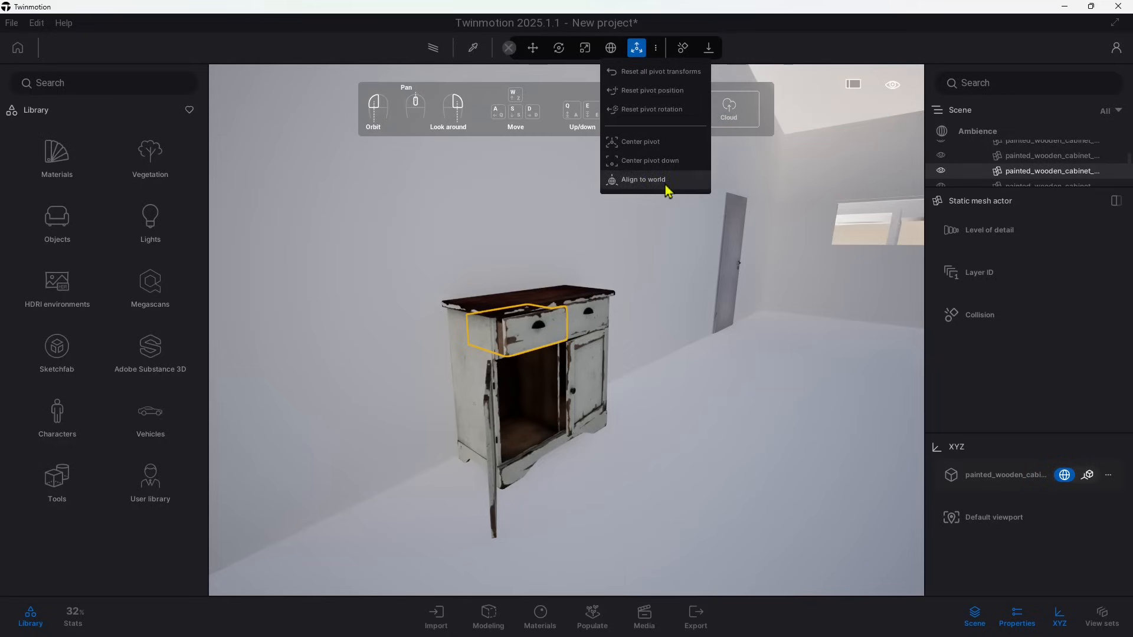
{"action": "left_click", "coordinate": [648, 152]}
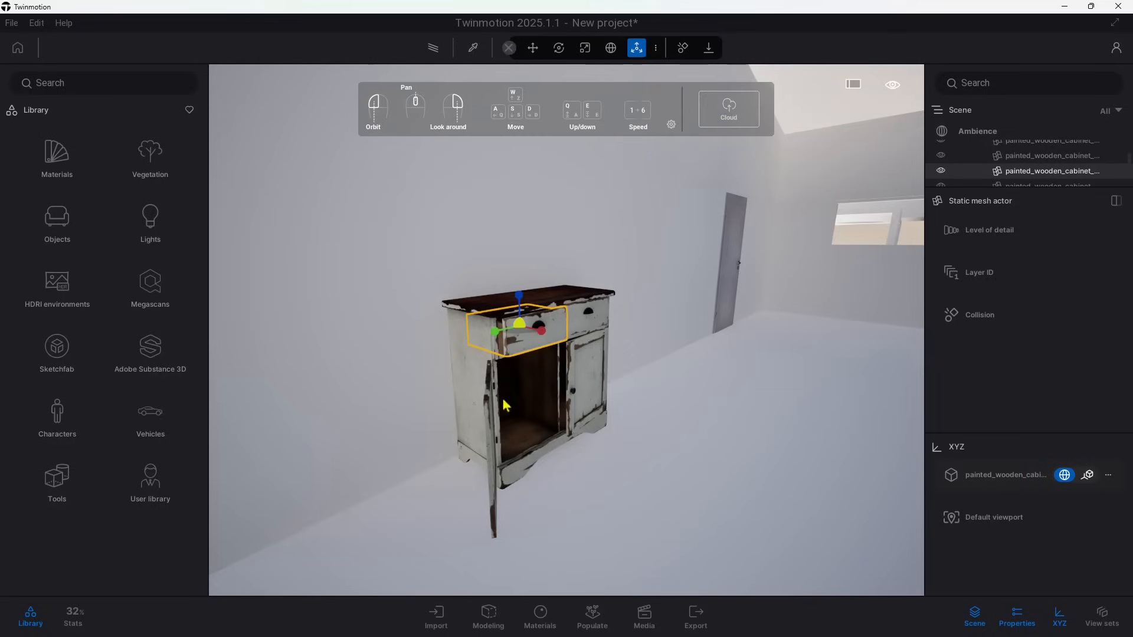
{"action": "left_click", "coordinate": [656, 48]}
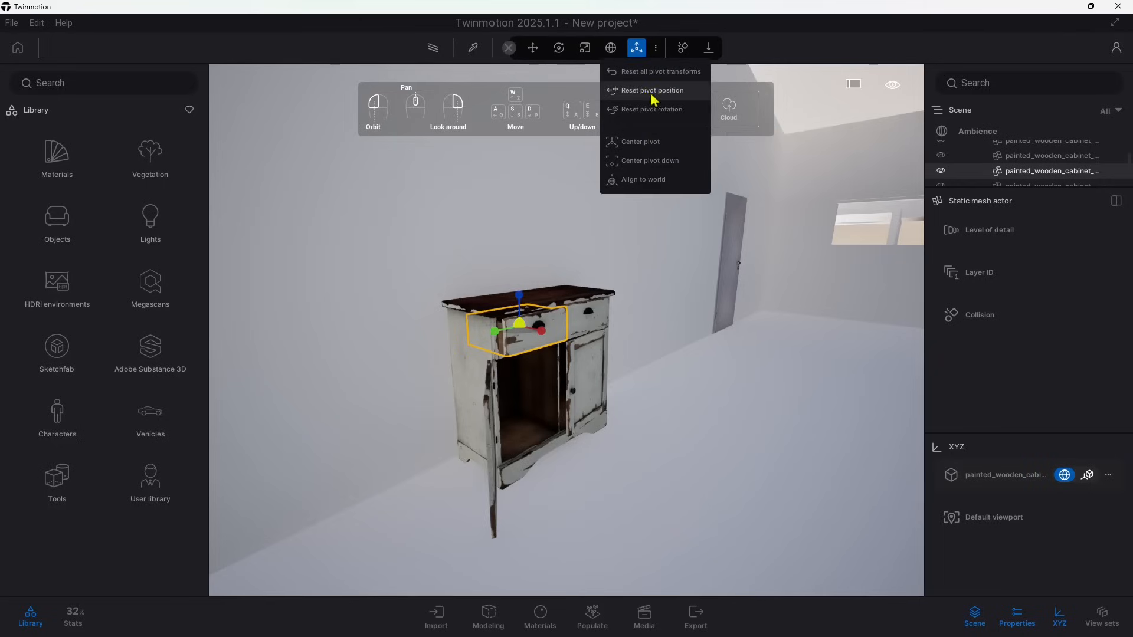
Move the left drawer horizontally out of the cabinet front so it stands open.
{"action": "left_click", "coordinate": [534, 51]}
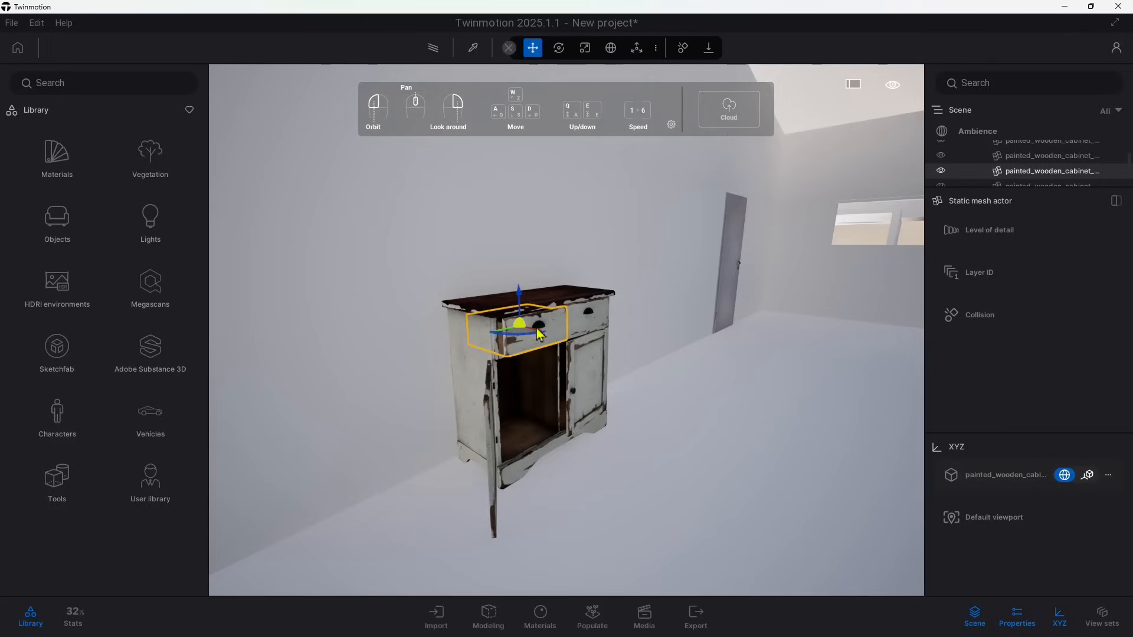
{"action": "right_click_drag", "start_coordinate": [537, 334], "coordinate": [504, 297]}
{"action": "left_click_drag", "start_coordinate": [506, 298], "coordinate": [535, 323]}
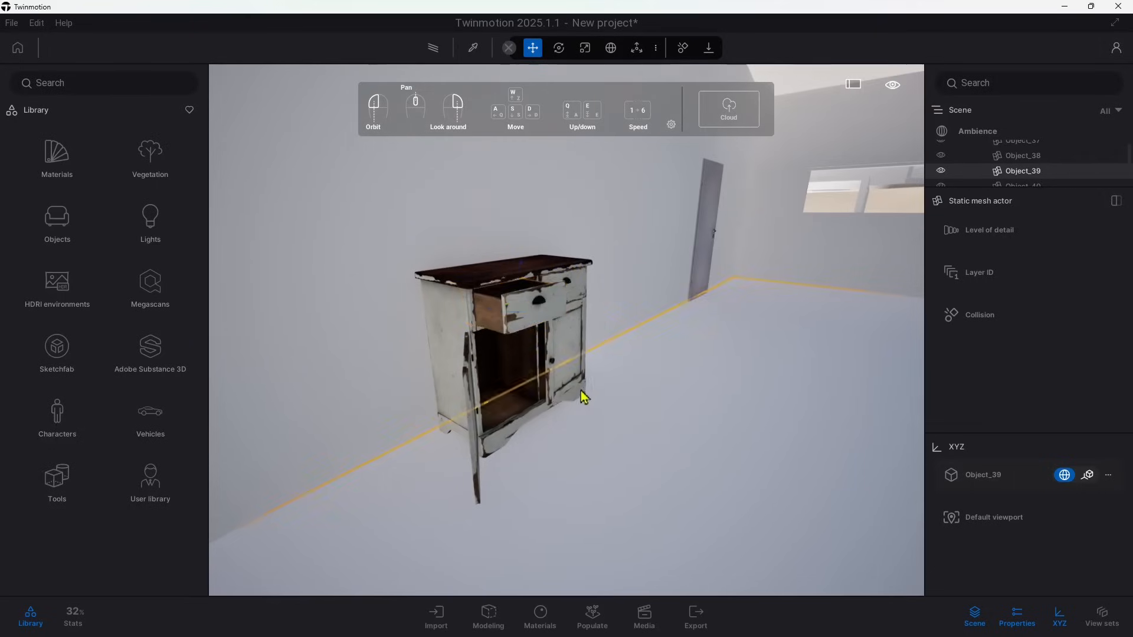
Raise the house's top roof slab and the roof layer beneath it vertically off the walls.
{"action": "scroll", "coordinate": [518, 366], "scroll_direction": "down", "scroll_amount": 5}
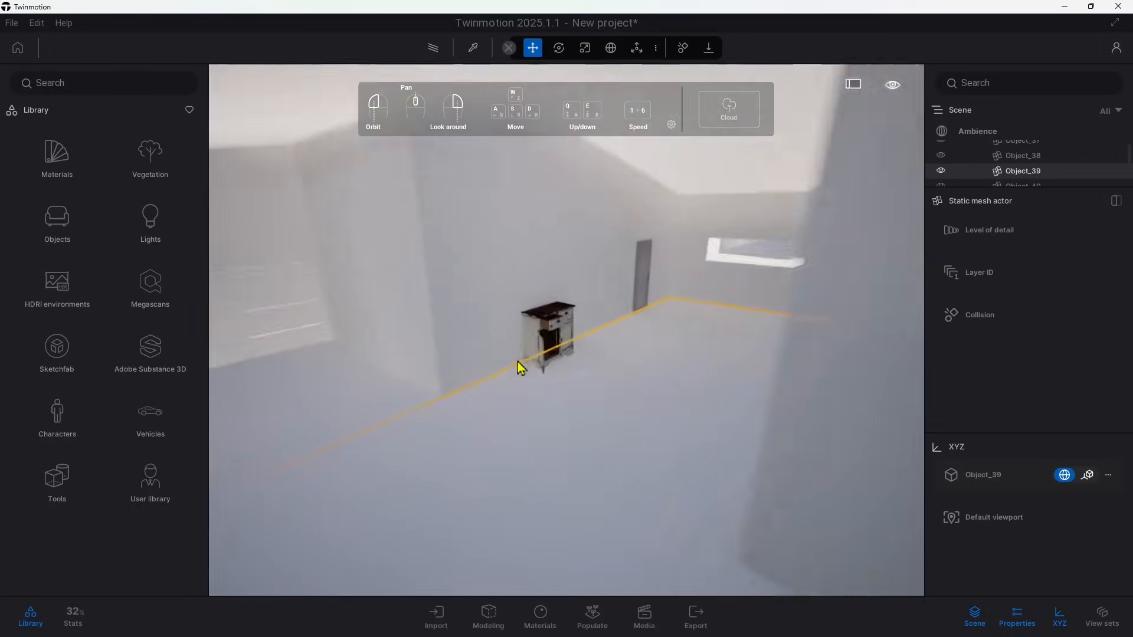
{"action": "scroll", "coordinate": [506, 359], "scroll_direction": "up", "scroll_amount": 5}
{"action": "scroll", "coordinate": [500, 347], "scroll_direction": "down", "scroll_amount": 3}
{"action": "left_click", "coordinate": [646, 363]}
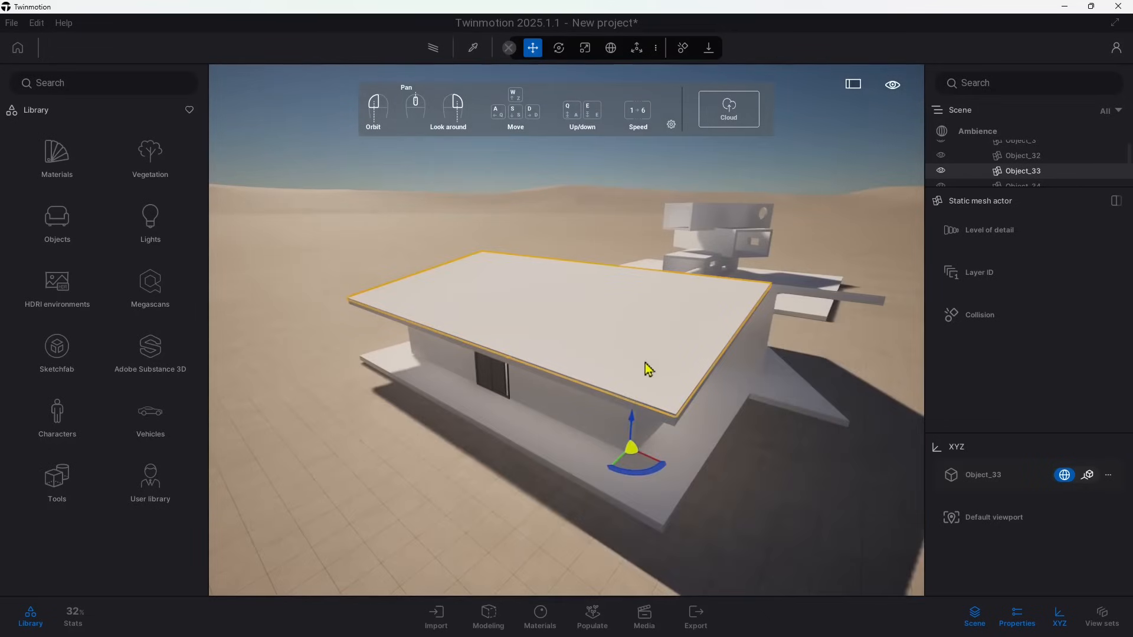
{"action": "left_click_drag", "start_coordinate": [634, 408], "coordinate": [637, 313]}
{"action": "left_click", "coordinate": [652, 330]}
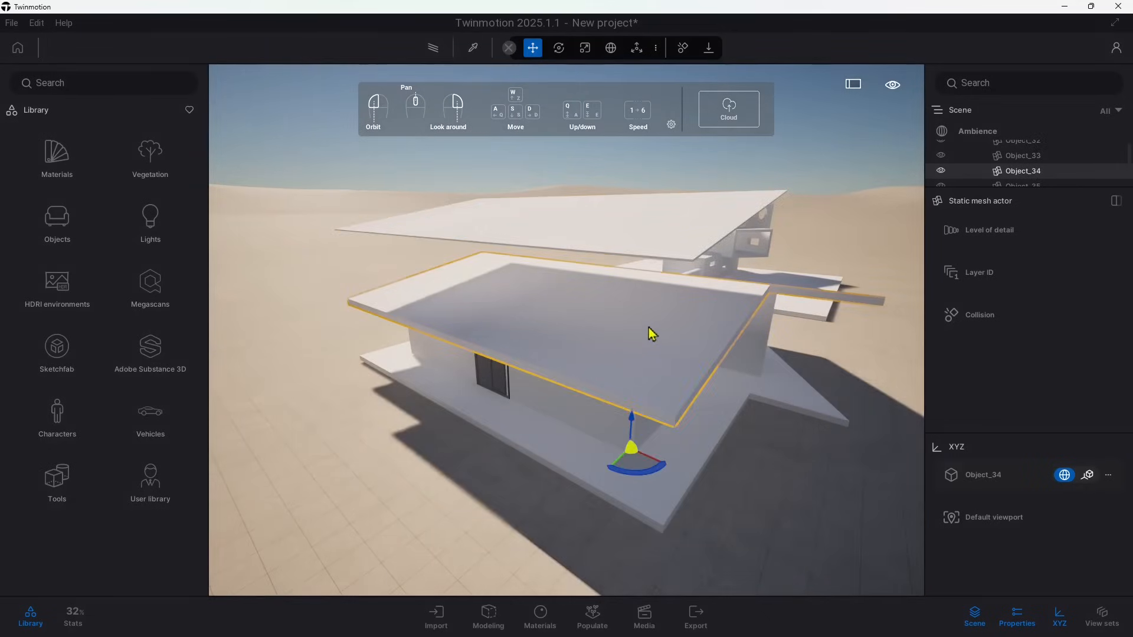
{"action": "left_click_drag", "start_coordinate": [638, 428], "coordinate": [639, 421]}
Move around the opened house and the neighbouring building to examine the separated roof layers and walls.
{"action": "right_click_drag", "start_coordinate": [658, 431], "coordinate": [546, 386]}
{"action": "scroll", "coordinate": [574, 397], "scroll_direction": "down", "scroll_amount": 4}
{"action": "key", "text": "d"}
{"action": "key", "text": "w"}
{"action": "key", "text": "s"}
{"action": "scroll", "coordinate": [614, 404], "scroll_direction": "down", "scroll_amount": 5}
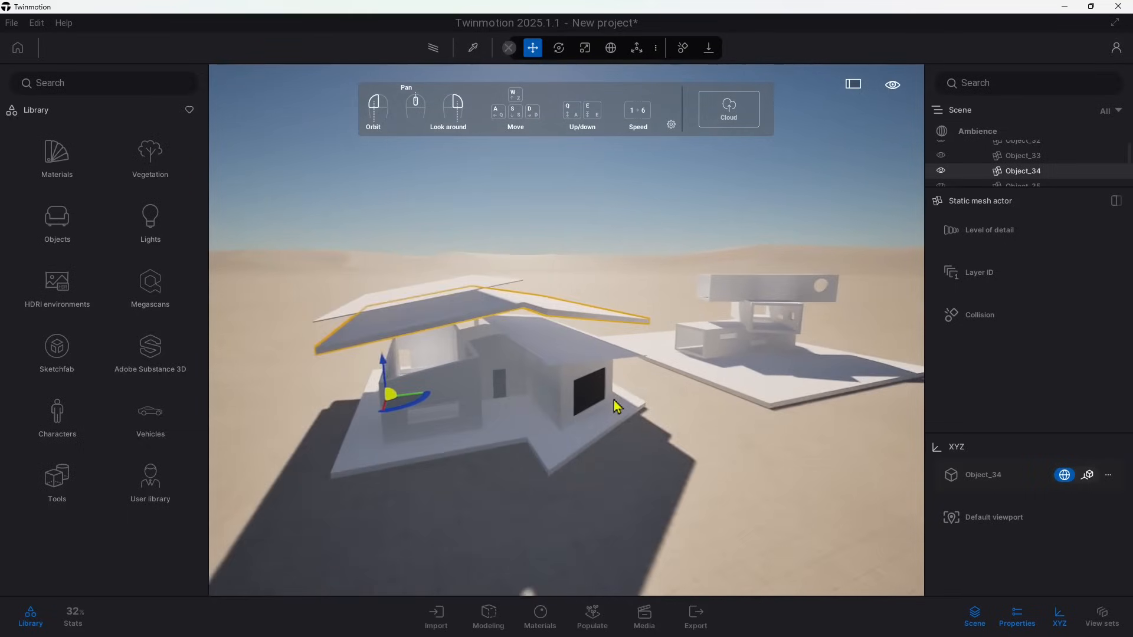
{"action": "right_click_drag", "start_coordinate": [614, 404], "coordinate": [625, 440]}
{"action": "key", "text": "a"}
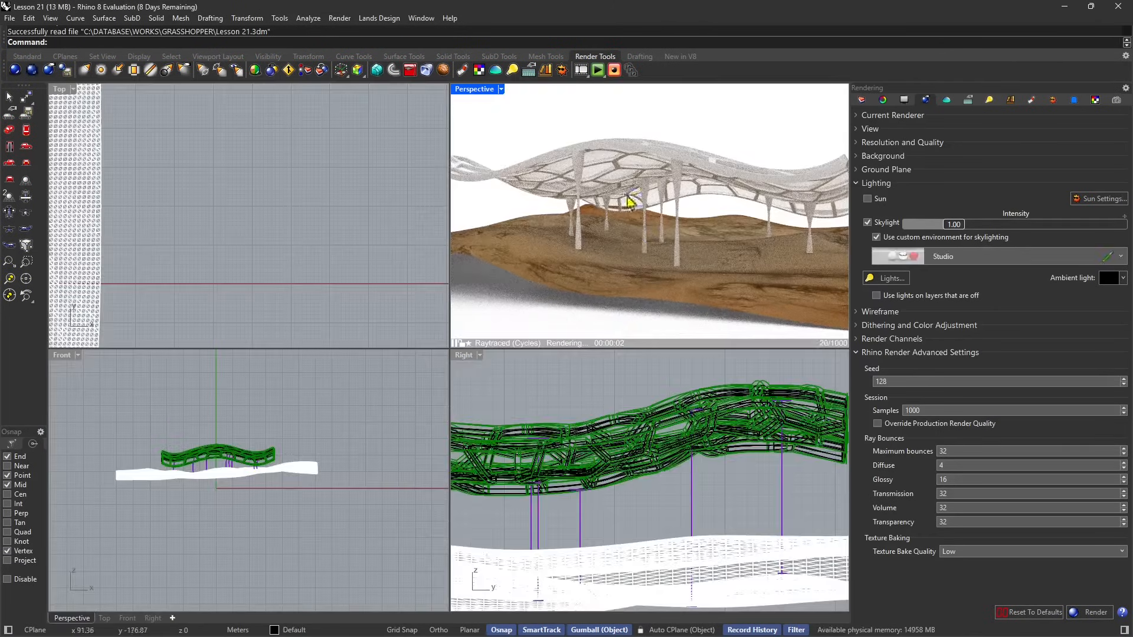
In Rhino, set the Perspective viewport of the Lesson 21 model to the Shaded display mode.
{"action": "left_click", "coordinate": [500, 89]}
{"action": "left_click", "coordinate": [497, 148]}
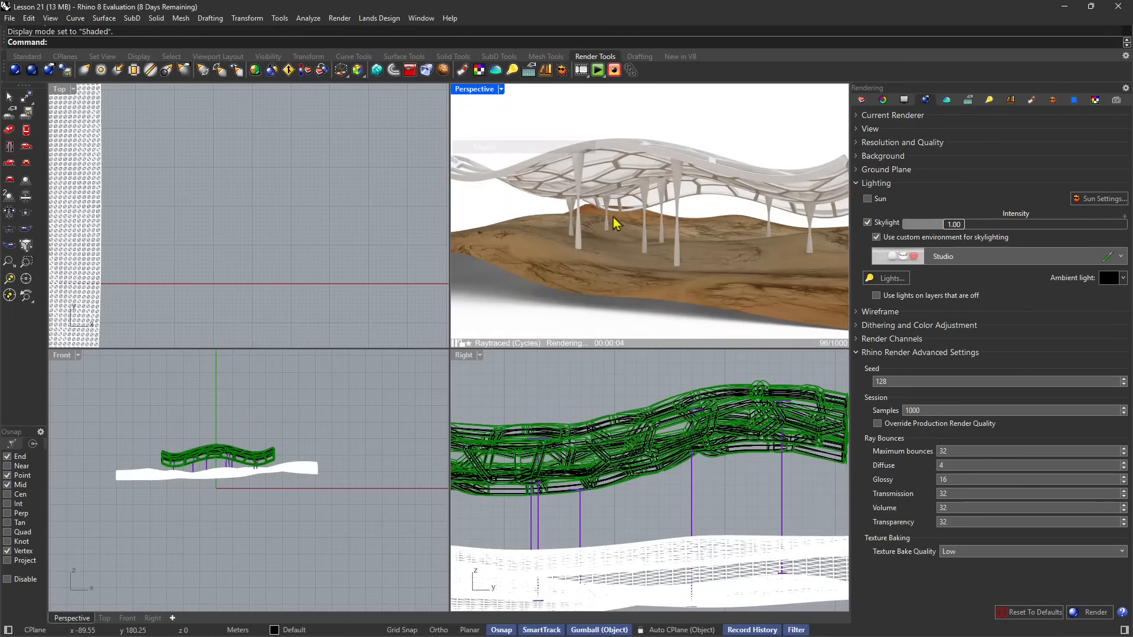
{"action": "right_click_drag", "start_coordinate": [593, 228], "coordinate": [609, 243]}
{"action": "left_click", "coordinate": [613, 241]}
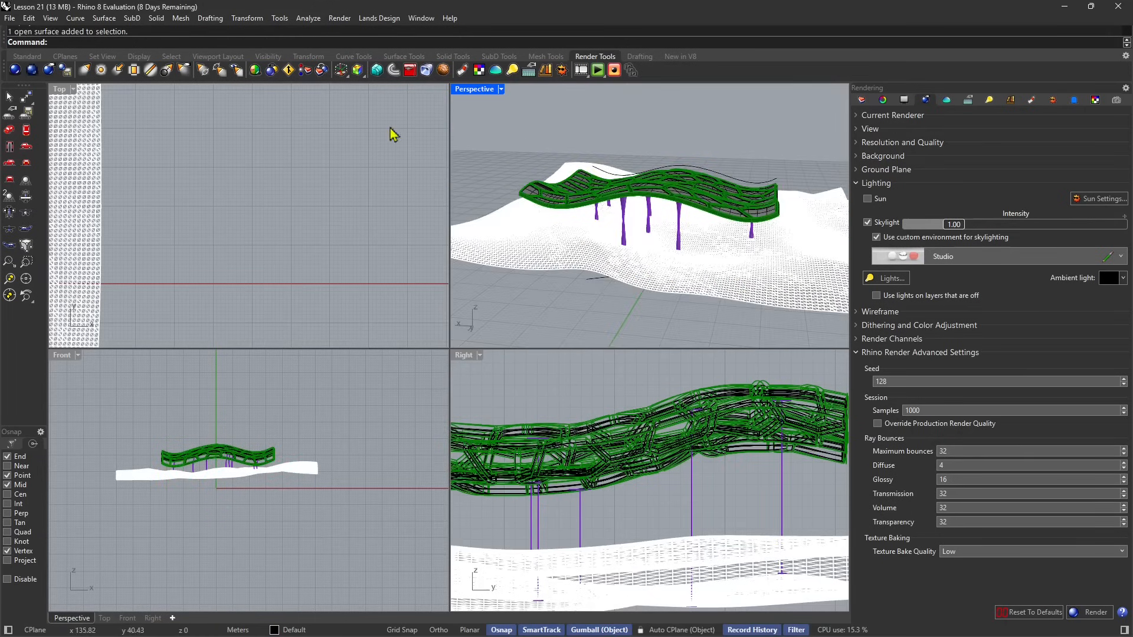
Start Export with Origin and select the terrain mesh together with the entire canopy structure.
{"action": "left_click", "coordinate": [10, 19]}
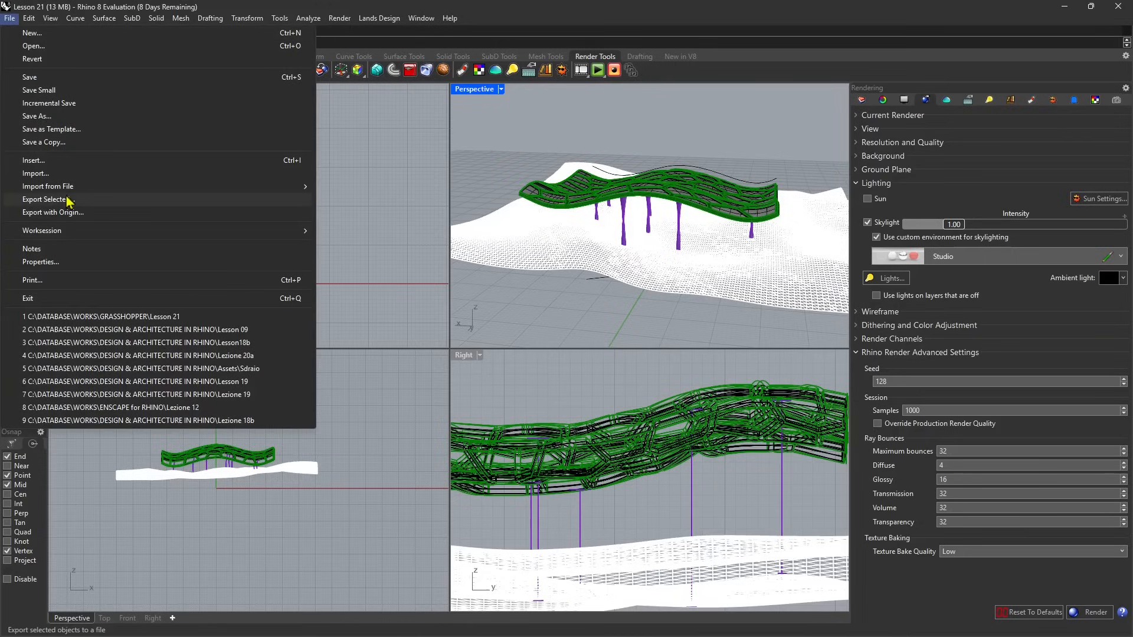
{"action": "left_click", "coordinate": [53, 212]}
{"action": "left_click", "coordinate": [103, 247]}
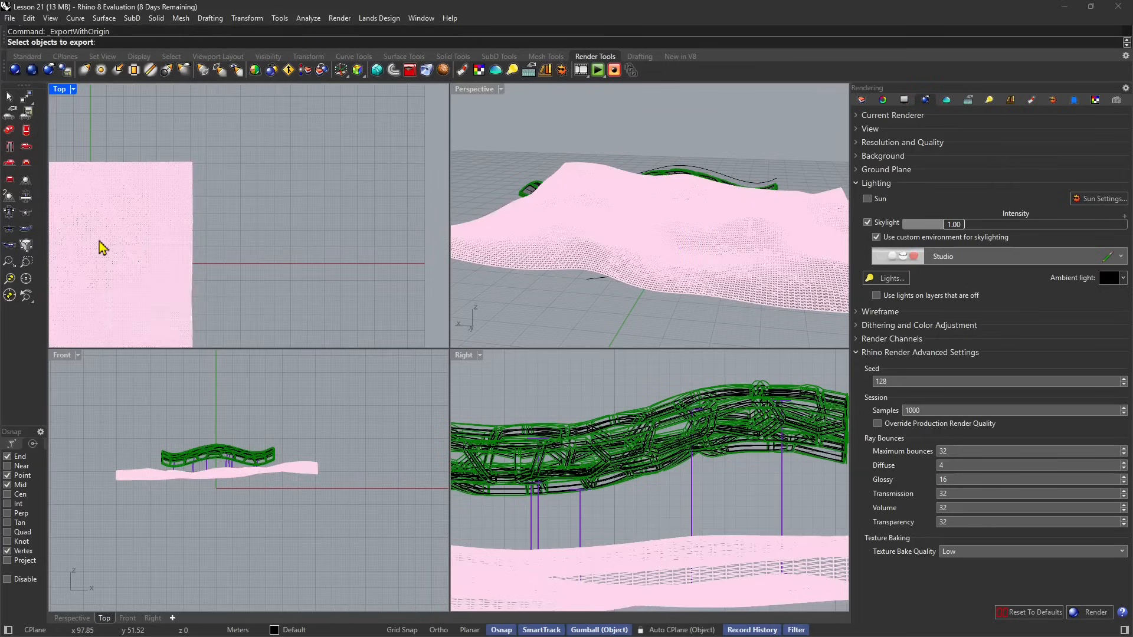
{"action": "left_click", "coordinate": [103, 248]}
{"action": "left_click", "coordinate": [578, 255]}
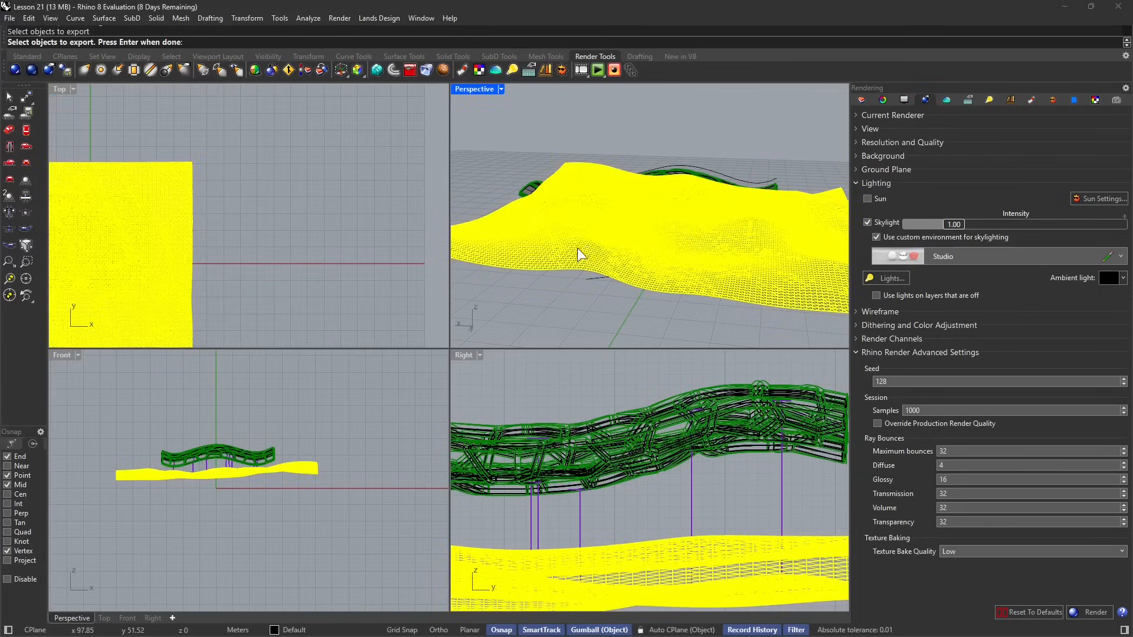
{"action": "scroll", "coordinate": [232, 205], "scroll_direction": "down", "scroll_amount": 3}
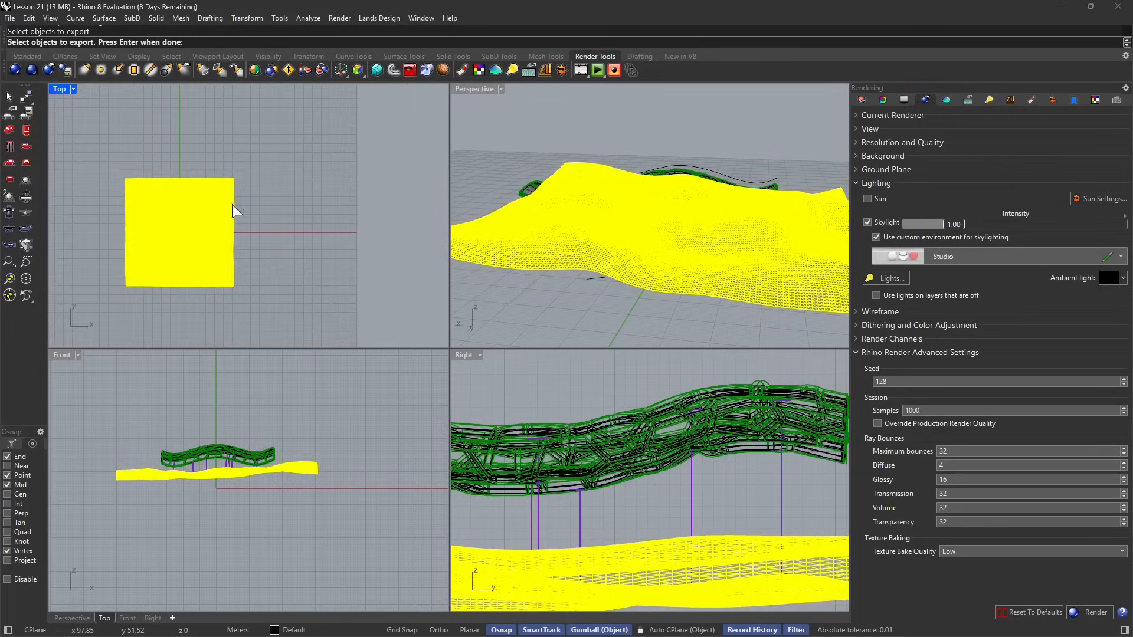
{"action": "left_click_drag", "start_coordinate": [176, 273], "coordinate": [281, 305]}
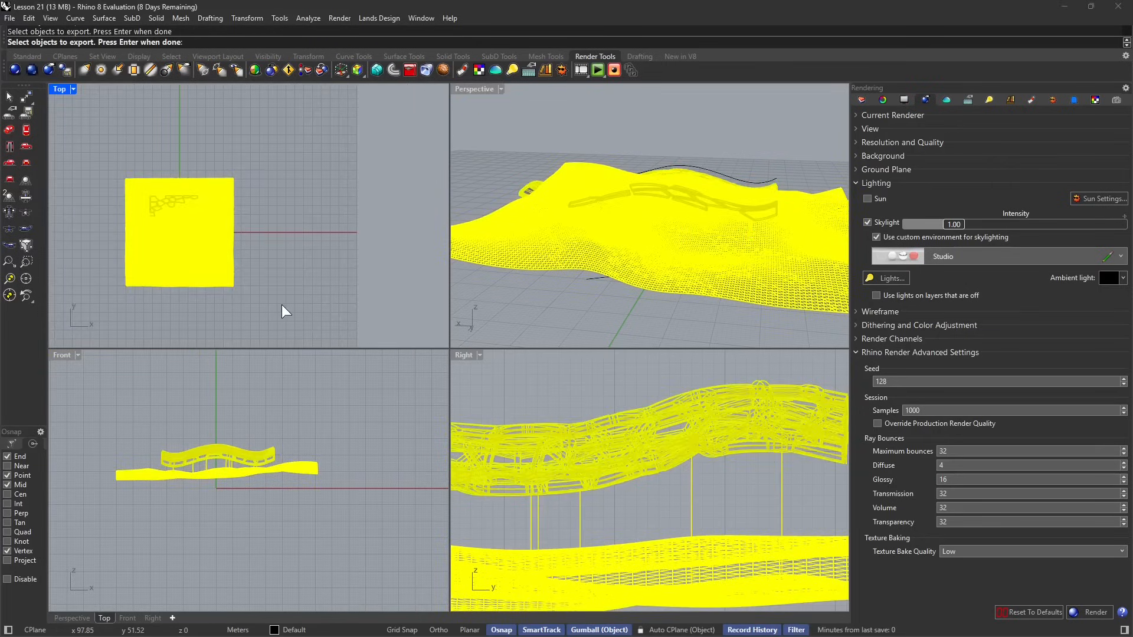
Pick a base point near the canopy's centre in plan and export as grasshopper scene mesh.fbx with NURBS objects as meshes only.
{"action": "left_click", "coordinate": [13, 22]}
{"action": "left_click", "coordinate": [282, 23]}
{"action": "key", "text": "Return"}
{"action": "scroll", "coordinate": [164, 248], "scroll_direction": "up", "scroll_amount": 5}
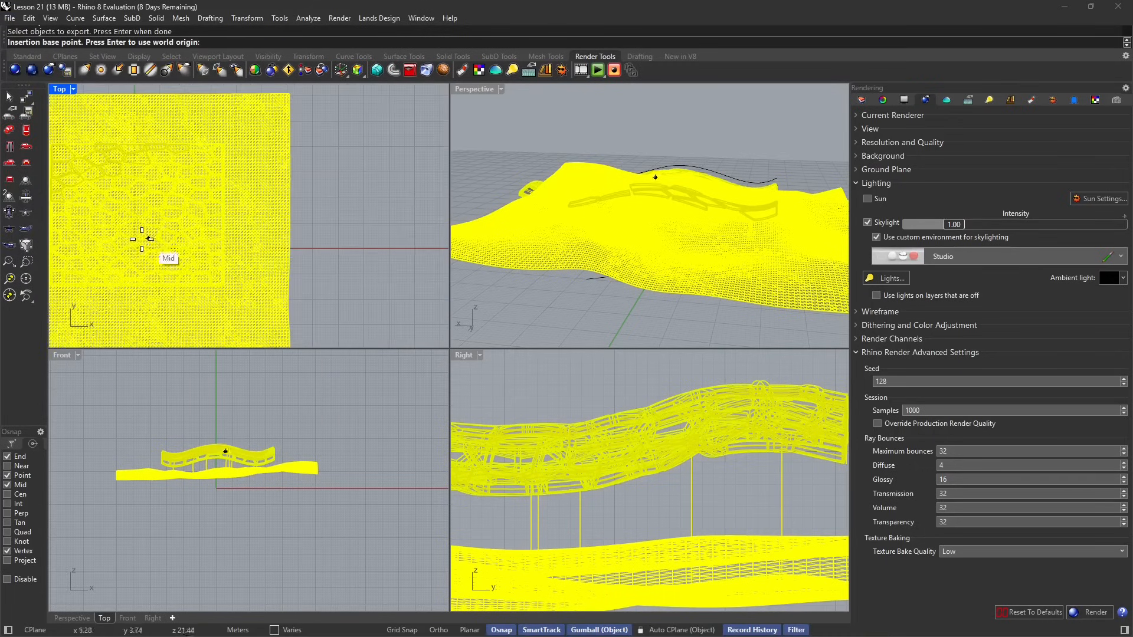
{"action": "left_click", "coordinate": [131, 226]}
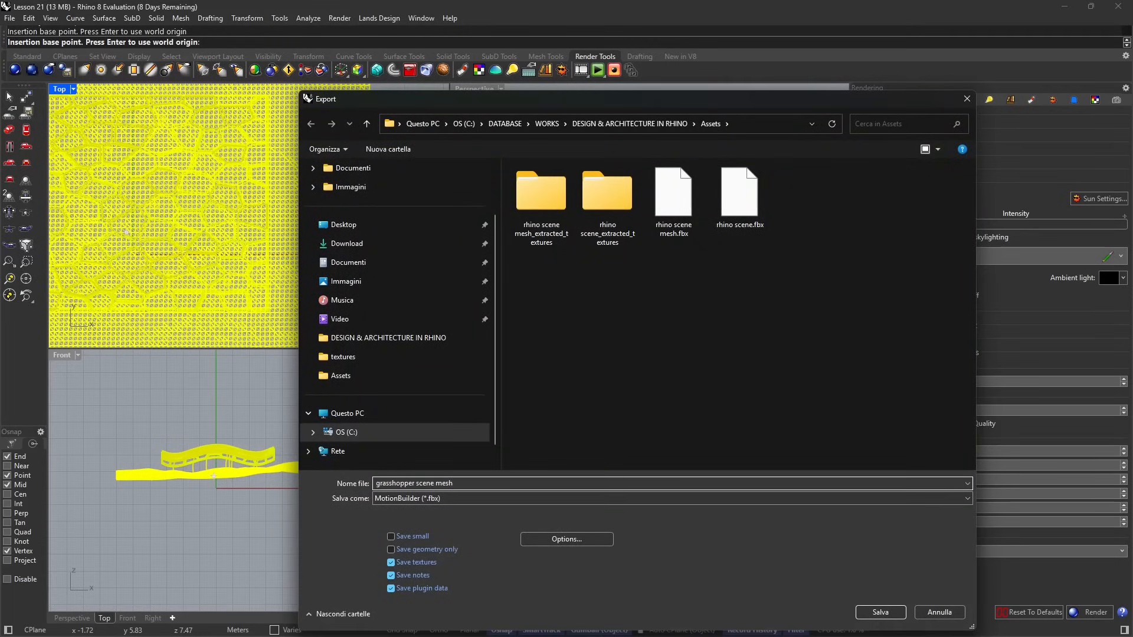
{"action": "key", "text": "Return"}
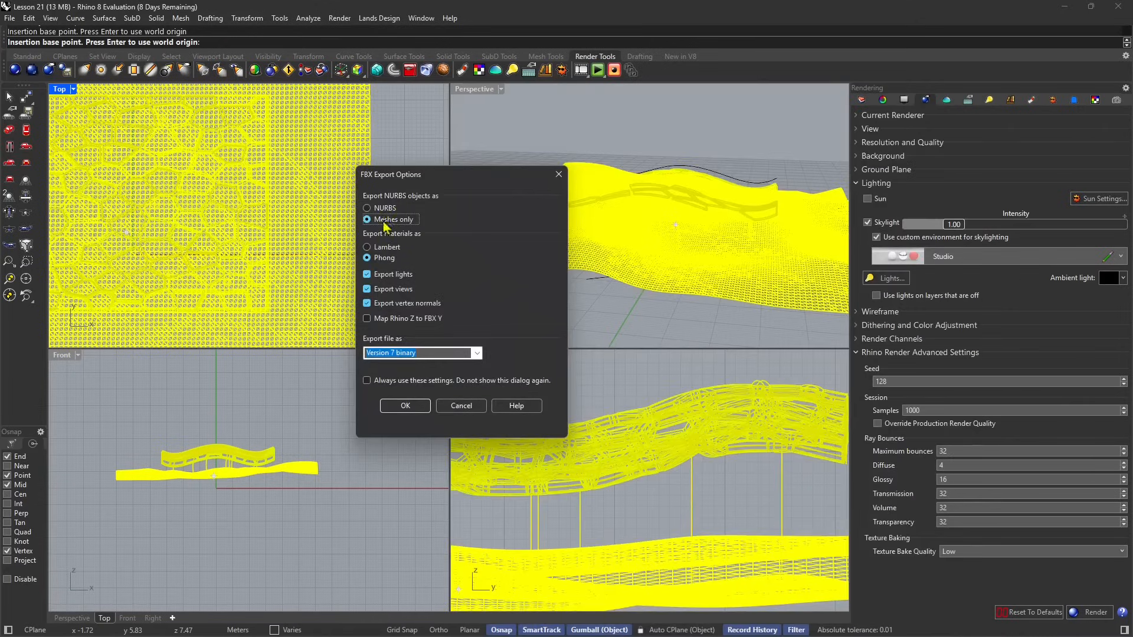
{"action": "left_click", "coordinate": [403, 407]}
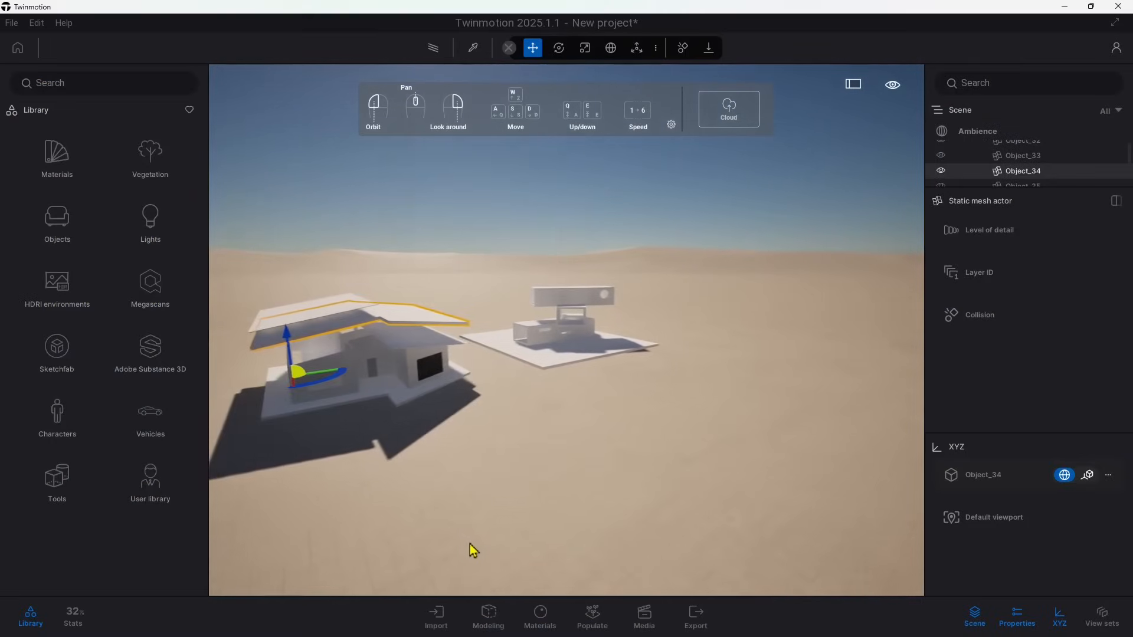
Switch to Twinmotion and choose grasshopper scene mesh.fbx from the Assets folder for a new geometry import.
{"action": "left_click", "coordinate": [436, 615]}
{"action": "left_click", "coordinate": [240, 480]}
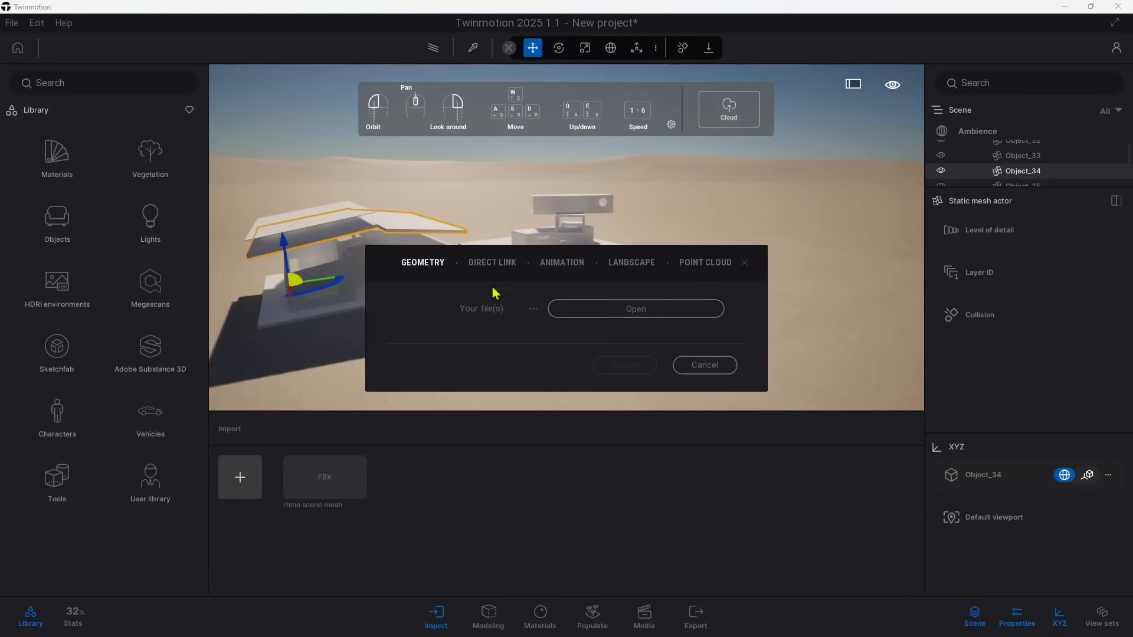
{"action": "left_click", "coordinate": [628, 309]}
{"action": "scroll", "coordinate": [330, 331], "scroll_direction": "down", "scroll_amount": 1}
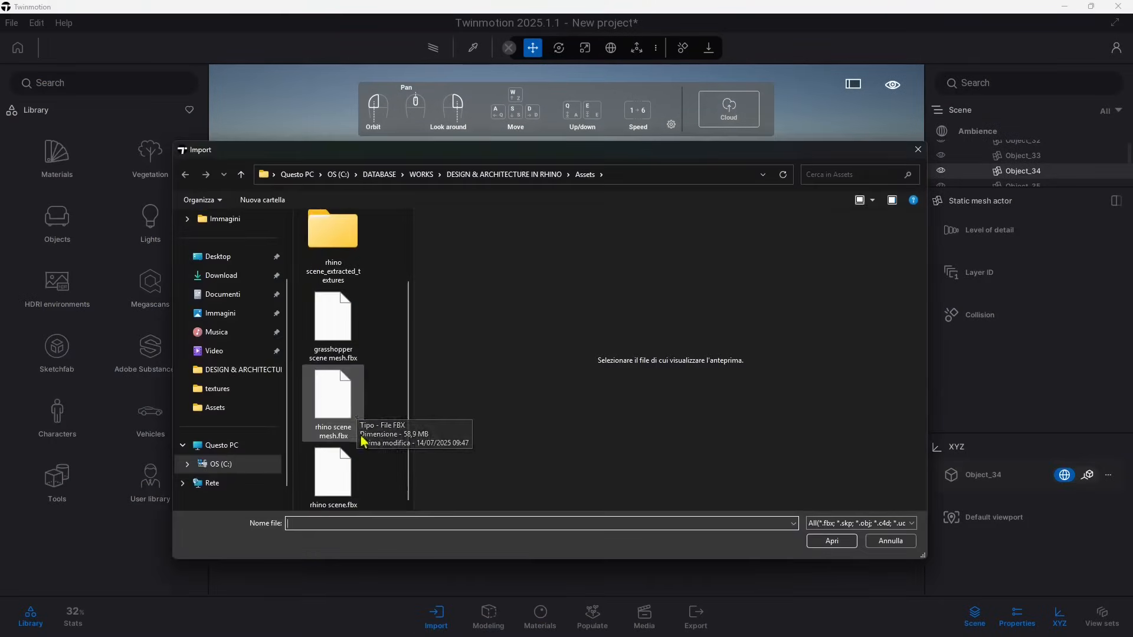
{"action": "left_click", "coordinate": [333, 322]}
{"action": "left_click", "coordinate": [829, 541]}
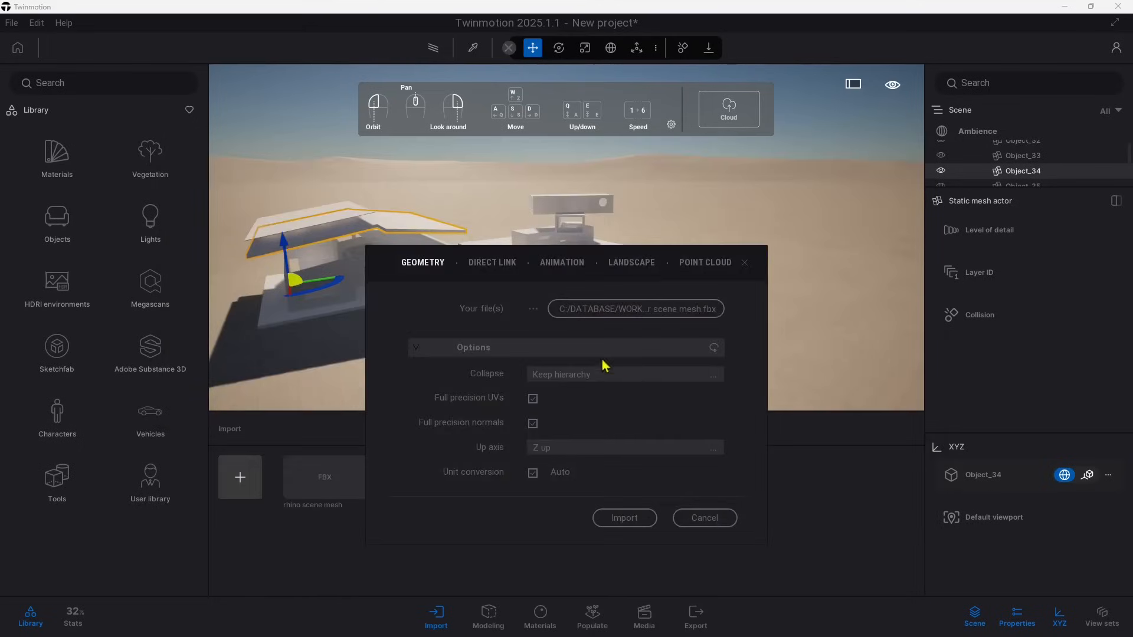
Import the file collapsed by material, resolving all material conflicts with the scene material.
{"action": "left_click", "coordinate": [554, 380]}
{"action": "left_click", "coordinate": [691, 404]}
{"action": "left_click", "coordinate": [624, 522]}
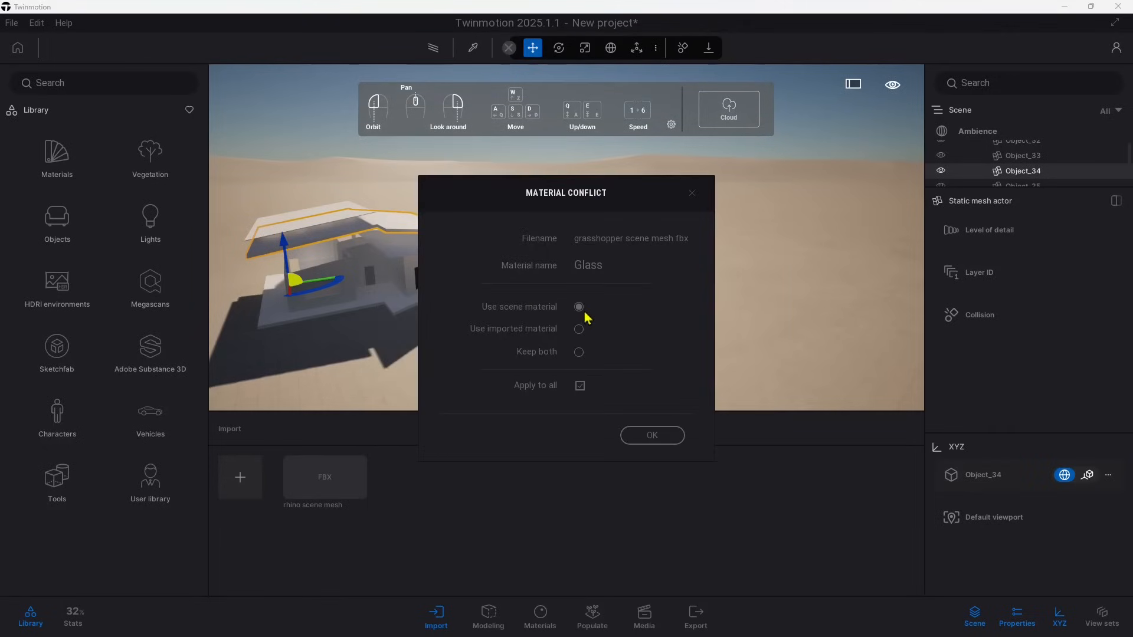
{"action": "left_click", "coordinate": [652, 437]}
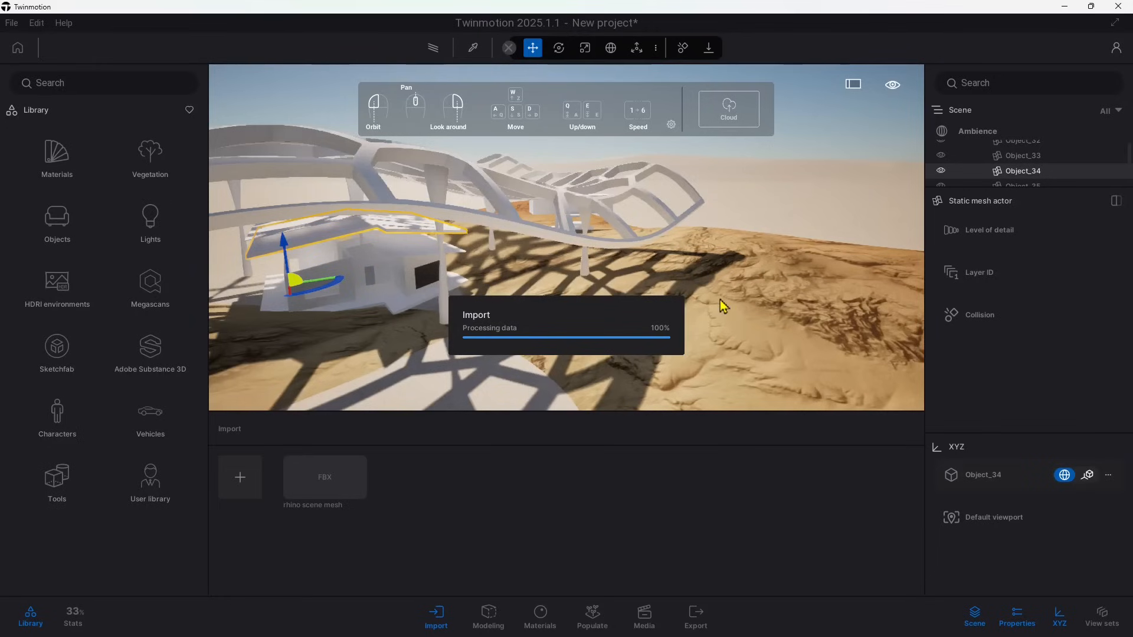
Collapse the rhino scene mesh.fbx folder, select grasshopper scene mesh.fbx and move it away behind the two buildings.
{"action": "scroll", "coordinate": [413, 300], "scroll_direction": "down", "scroll_amount": 5}
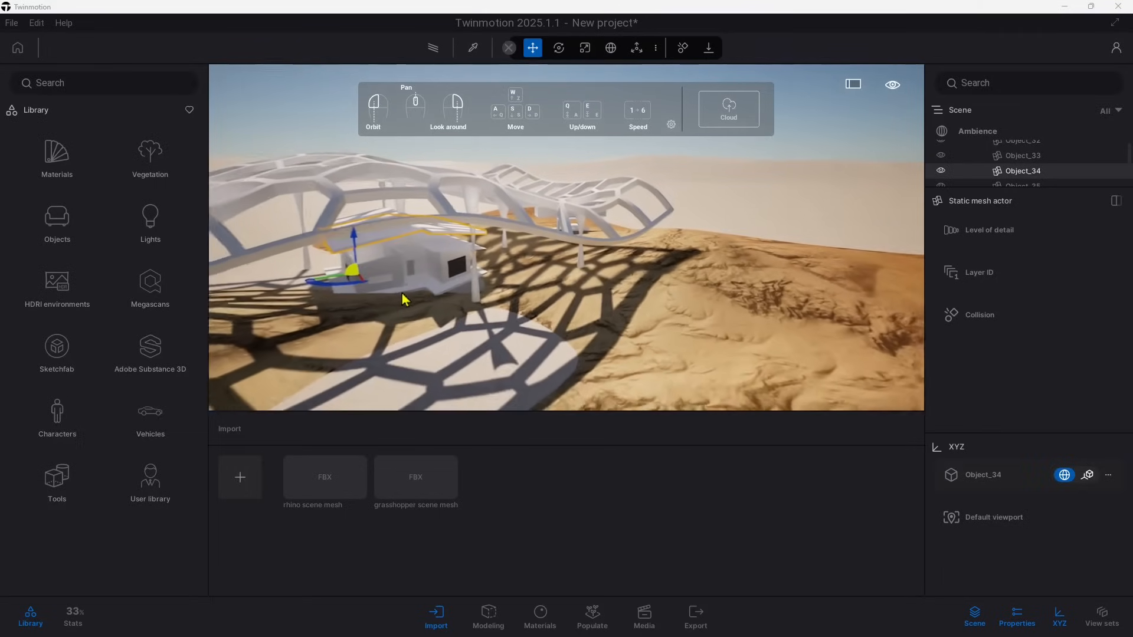
{"action": "scroll", "coordinate": [402, 294], "scroll_direction": "down", "scroll_amount": 2}
{"action": "left_click", "coordinate": [349, 275]}
{"action": "left_click_drag", "start_coordinate": [349, 275], "coordinate": [396, 264]}
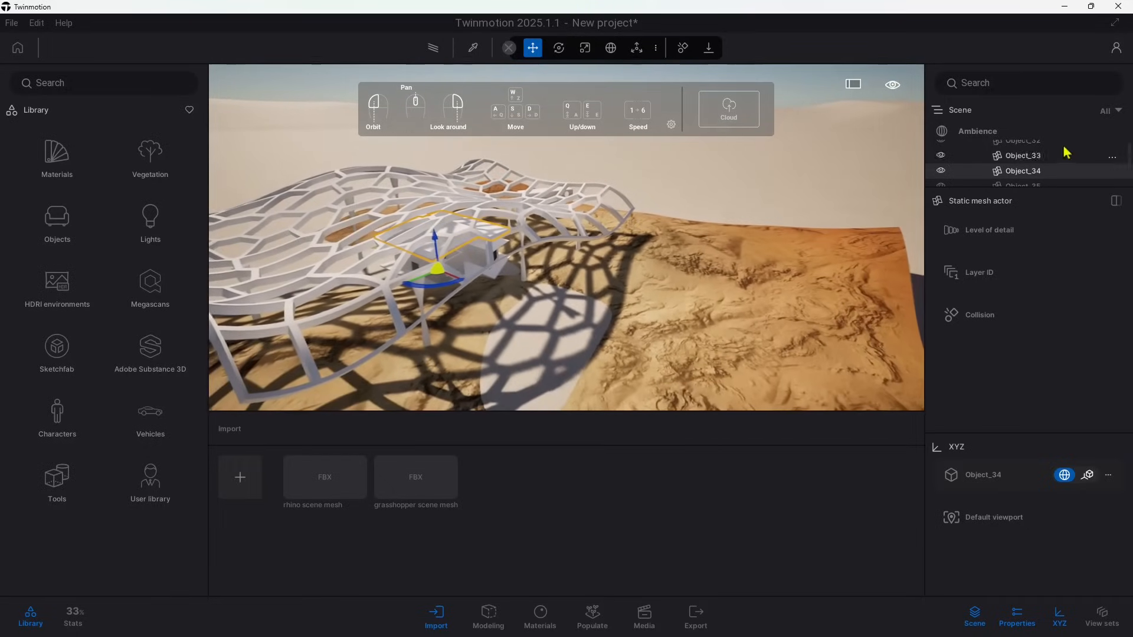
{"action": "scroll", "coordinate": [1051, 162], "scroll_direction": "down", "scroll_amount": 2}
{"action": "left_click_drag", "start_coordinate": [1023, 200], "coordinate": [1032, 380]}
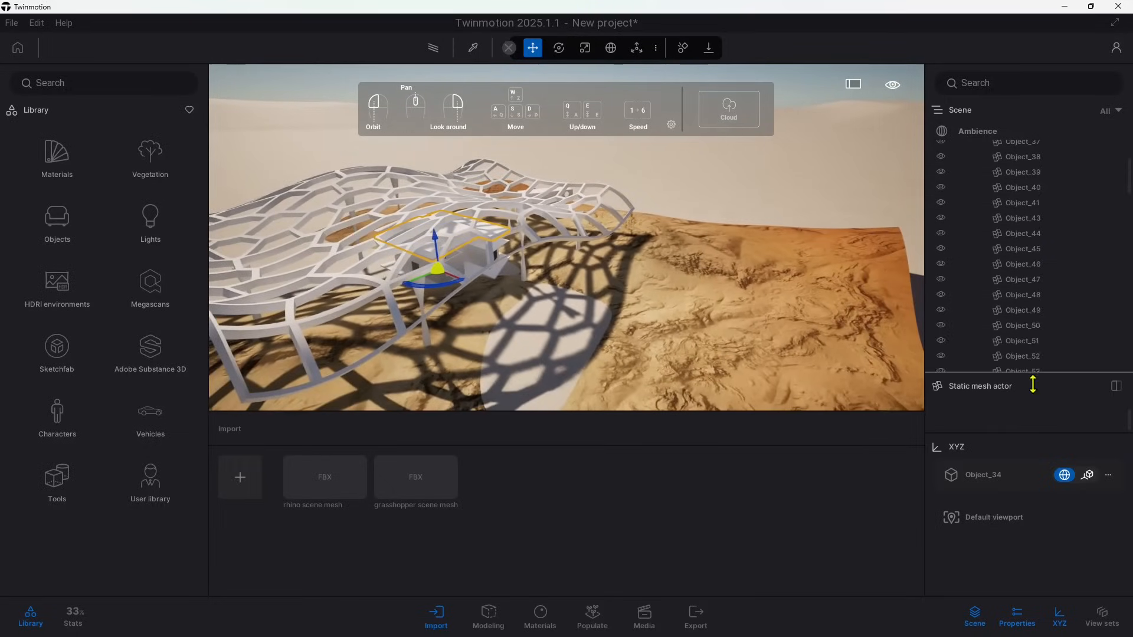
{"action": "scroll", "coordinate": [1032, 331], "scroll_direction": "up", "scroll_amount": 5}
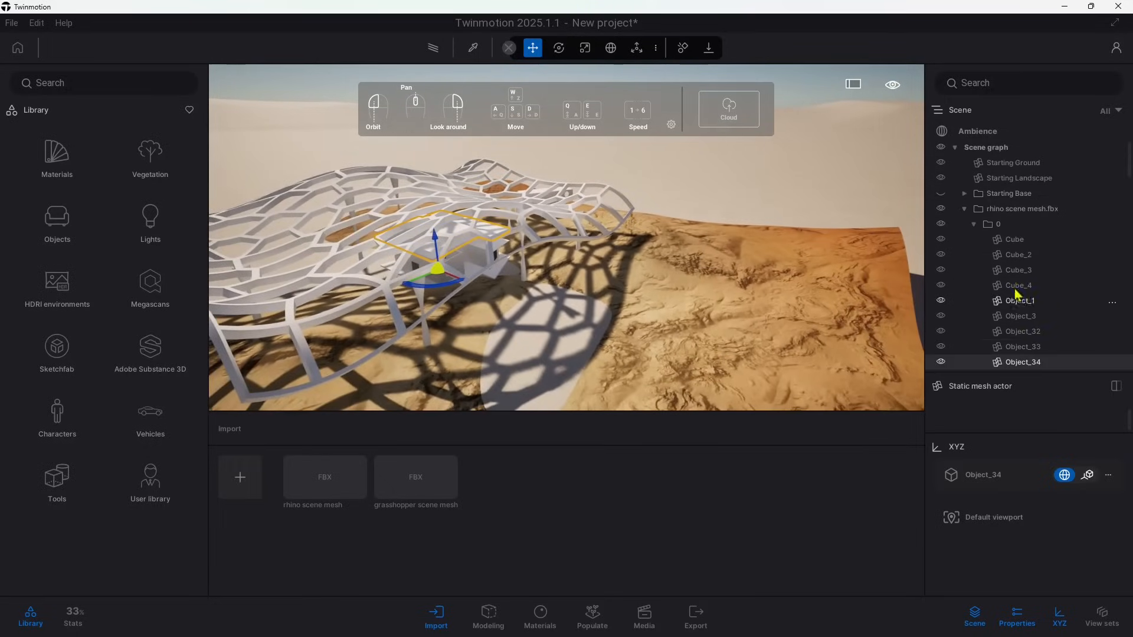
{"action": "left_click", "coordinate": [964, 208]}
{"action": "left_click", "coordinate": [1025, 227]}
{"action": "left_click_drag", "start_coordinate": [627, 256], "coordinate": [677, 169]}
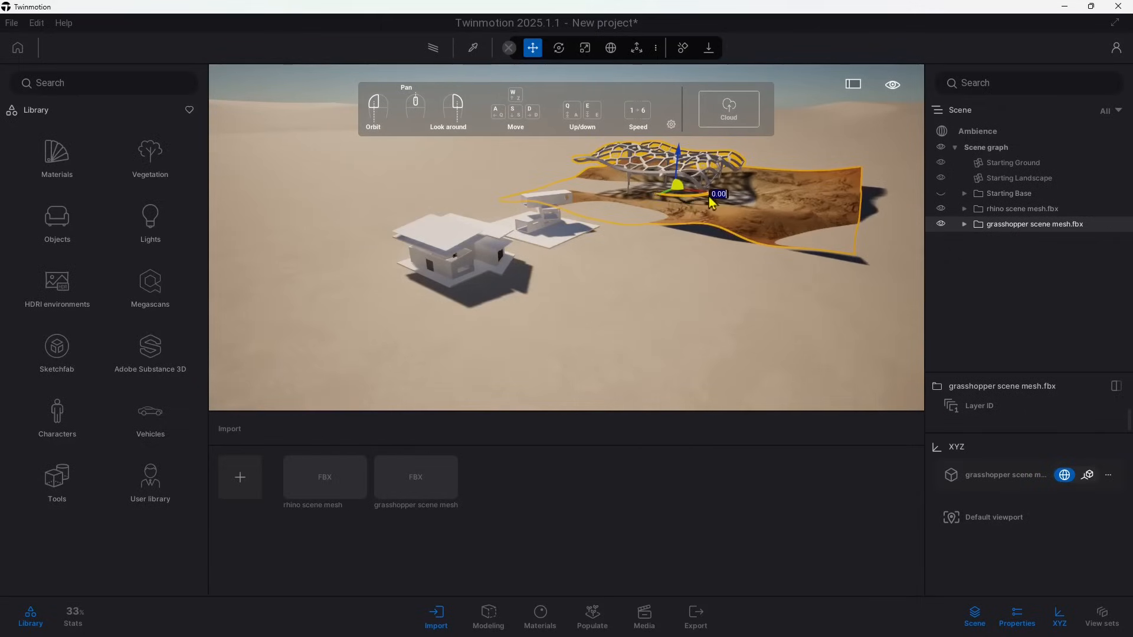
Raise the grasshopper scene slightly above the ground and rotate it about its vertical axis.
{"action": "right_click_drag", "start_coordinate": [692, 227], "coordinate": [662, 221]}
{"action": "key", "text": "w"}
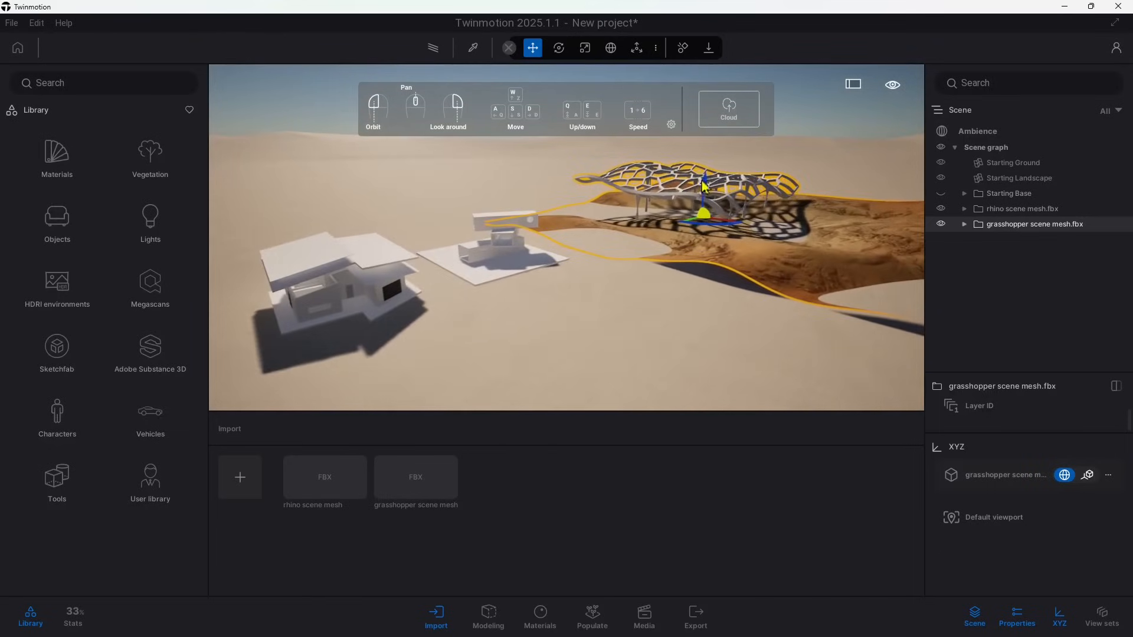
{"action": "left_click_drag", "start_coordinate": [705, 184], "coordinate": [706, 175]}
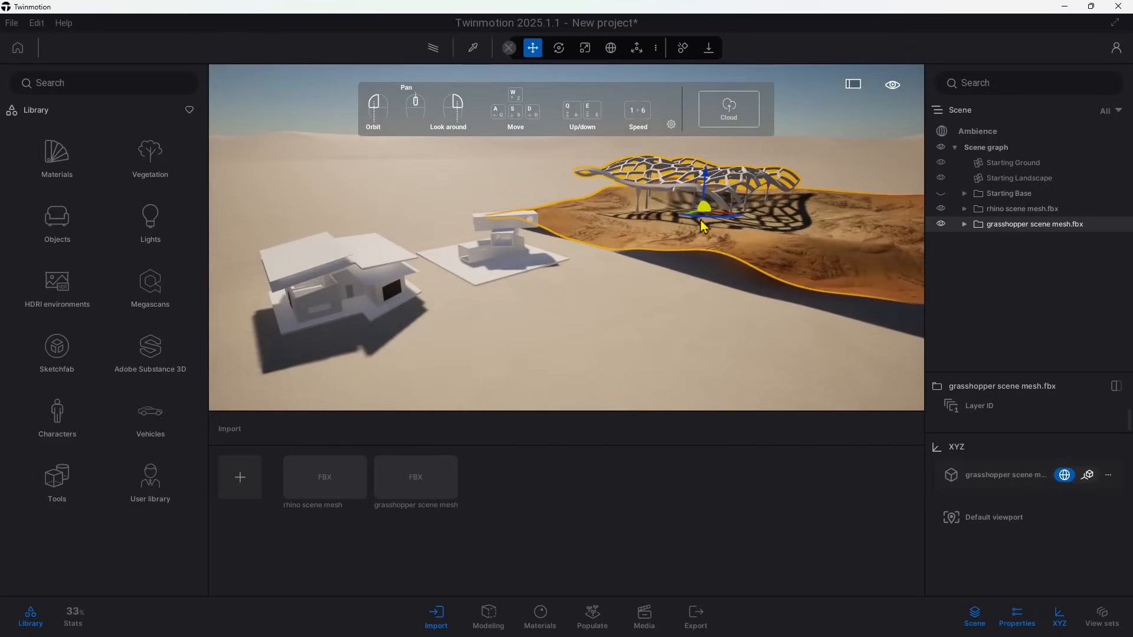
{"action": "left_click_drag", "start_coordinate": [705, 214], "coordinate": [757, 236]}
Select the grasshopper scene's Glass object and examine the properties of the imported Glass material.
{"action": "left_click", "coordinate": [734, 185]}
{"action": "left_click", "coordinate": [719, 187]}
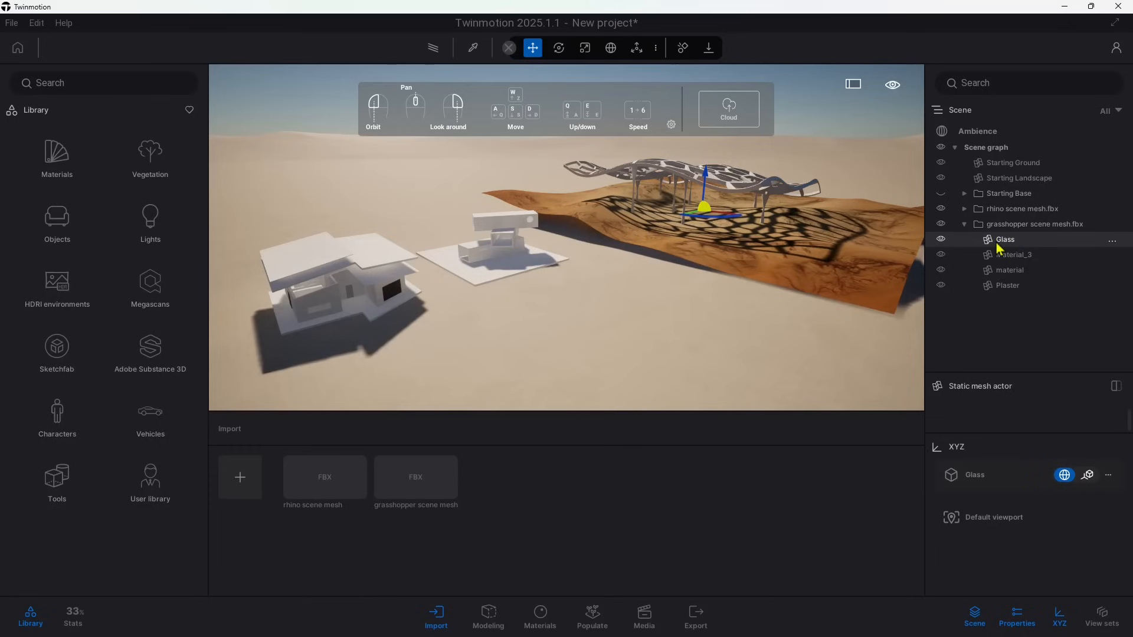
{"action": "left_click", "coordinate": [541, 621]}
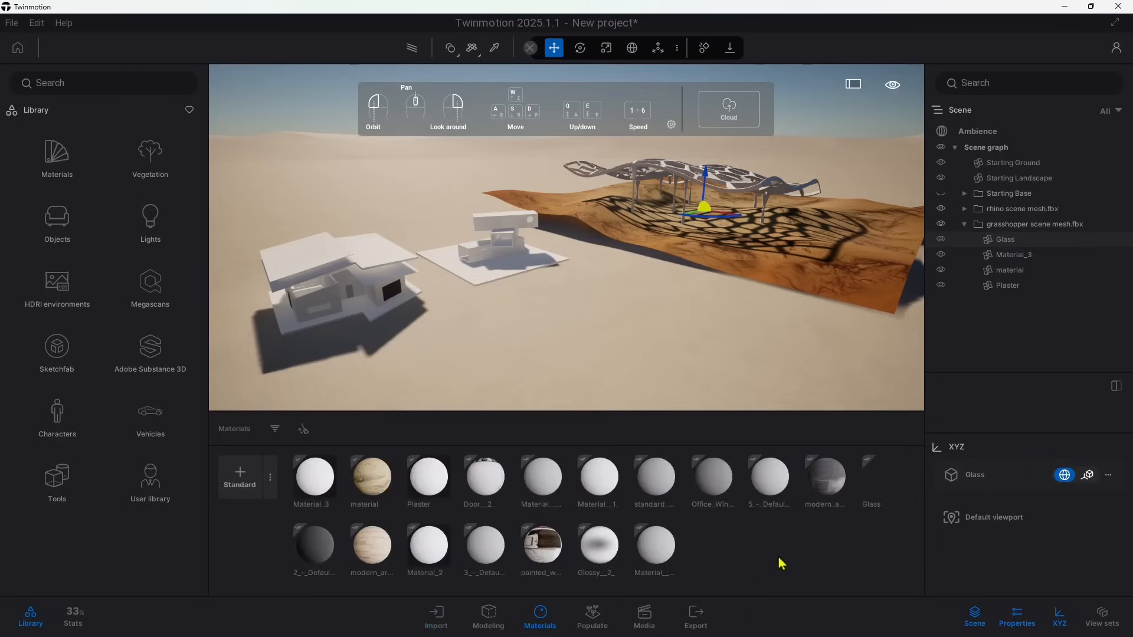
{"action": "left_click", "coordinate": [881, 495]}
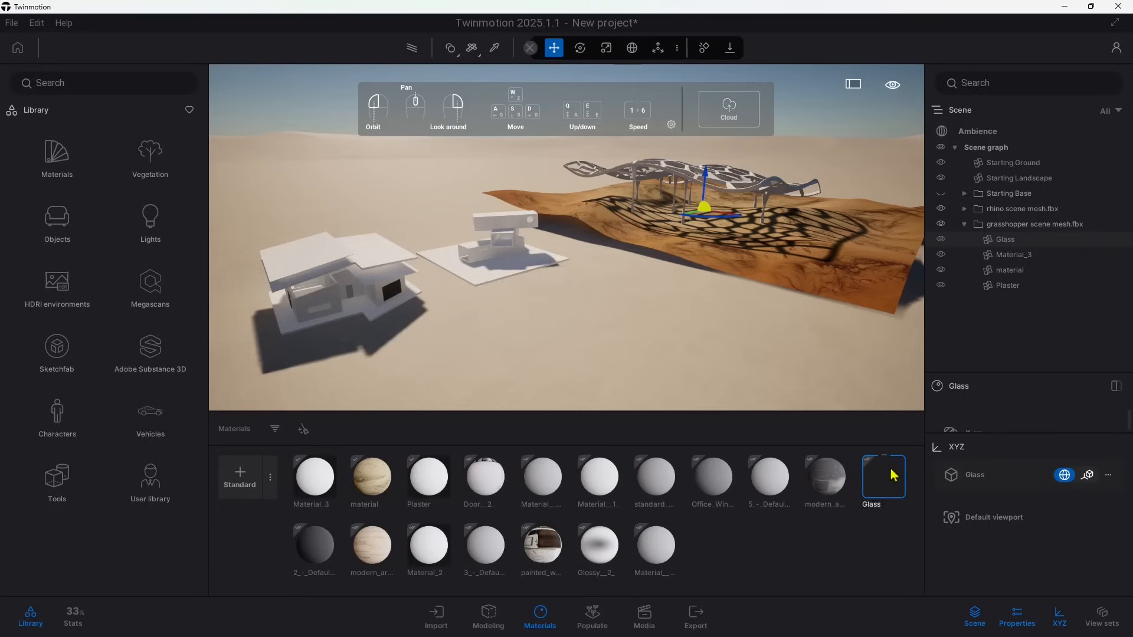
{"action": "left_click_drag", "start_coordinate": [1004, 374], "coordinate": [1022, 303]}
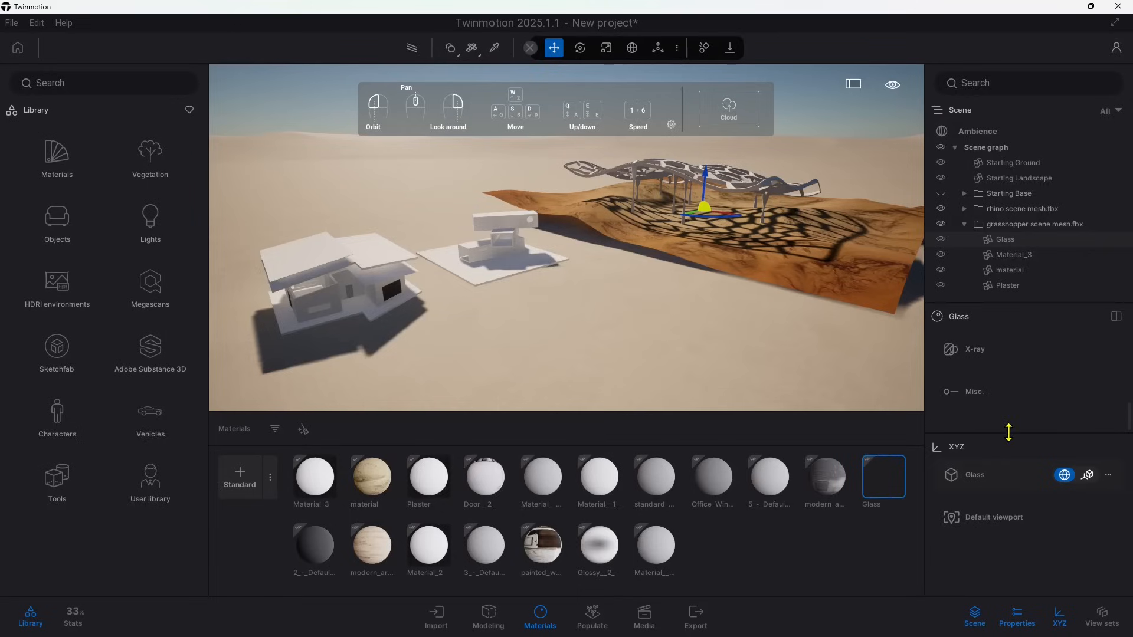
{"action": "left_click_drag", "start_coordinate": [1007, 433], "coordinate": [1010, 484]}
{"action": "scroll", "coordinate": [1009, 475], "scroll_direction": "up", "scroll_amount": 10}
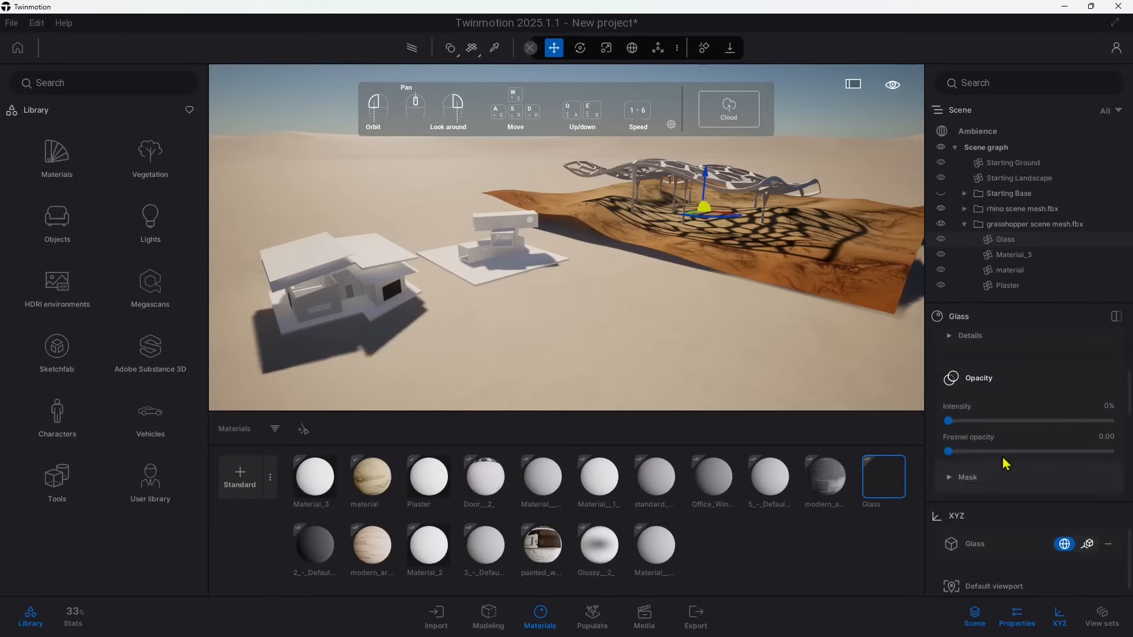
{"action": "scroll", "coordinate": [1006, 465], "scroll_direction": "up", "scroll_amount": 3}
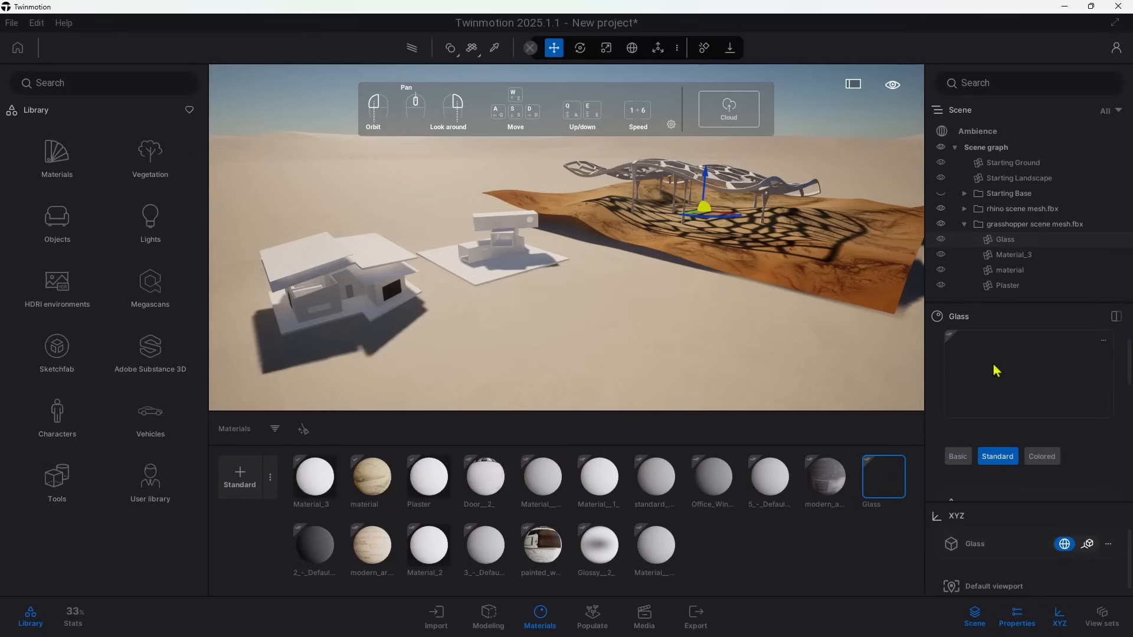
Create a new material of the Glass type and apply it to the canopy's glass panels.
{"action": "left_click", "coordinate": [273, 488]}
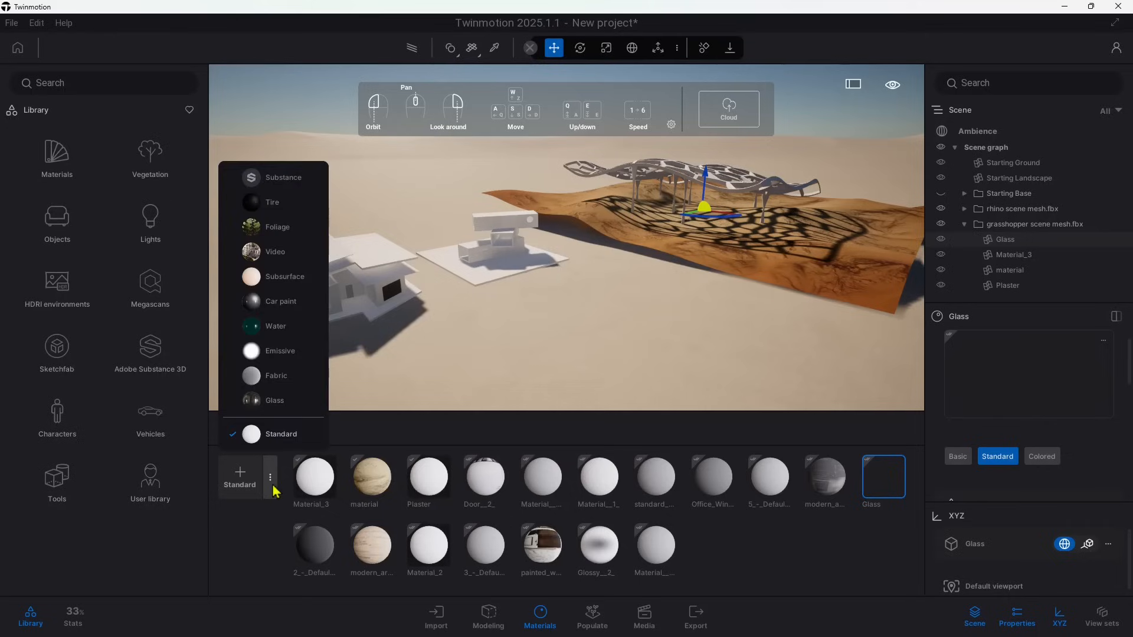
{"action": "left_click", "coordinate": [273, 401]}
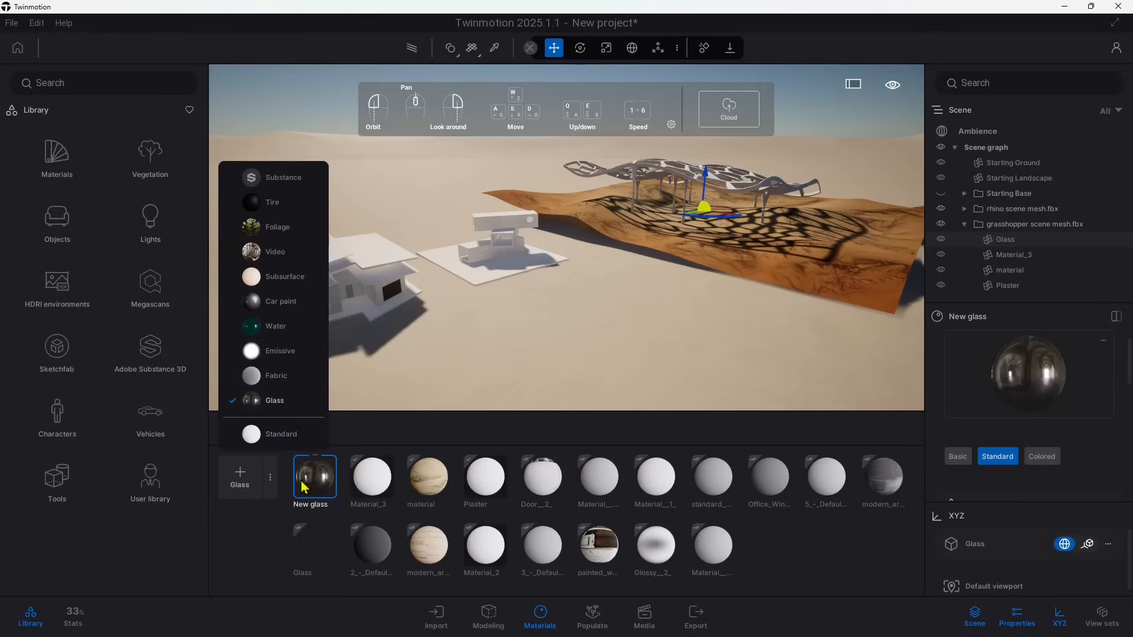
{"action": "right_click_drag", "start_coordinate": [500, 331], "coordinate": [549, 268]}
{"action": "key", "text": "w"}
{"action": "key", "text": "w"}
{"action": "left_click_drag", "start_coordinate": [315, 475], "coordinate": [1013, 246]}
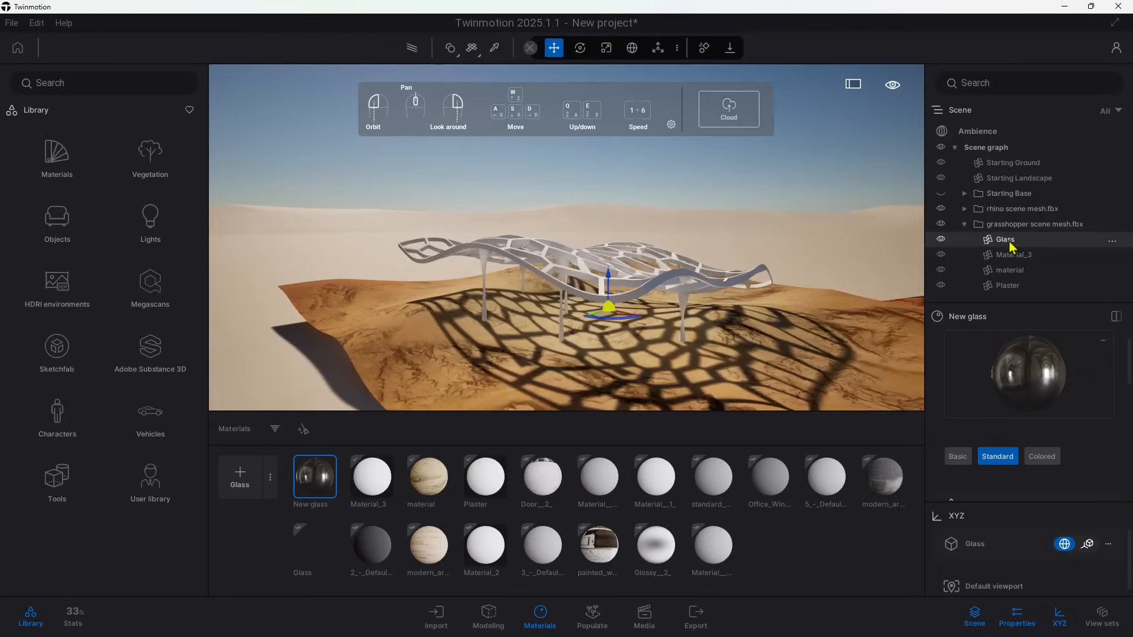
{"action": "left_click_drag", "start_coordinate": [309, 480], "coordinate": [599, 295]}
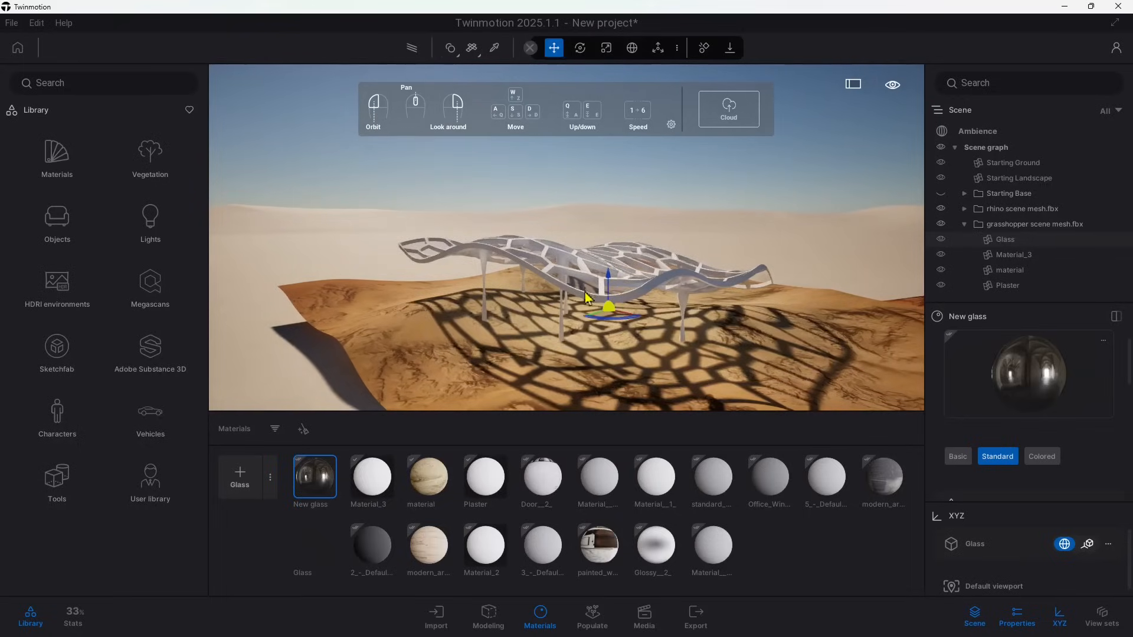
Move around and above the canopy to examine the new glass panels between its ribs.
{"action": "right_click_drag", "start_coordinate": [586, 298], "coordinate": [581, 348]}
{"action": "key", "text": "w"}
{"action": "key", "text": "e"}
{"action": "right_click_drag", "start_coordinate": [417, 169], "coordinate": [470, 189]}
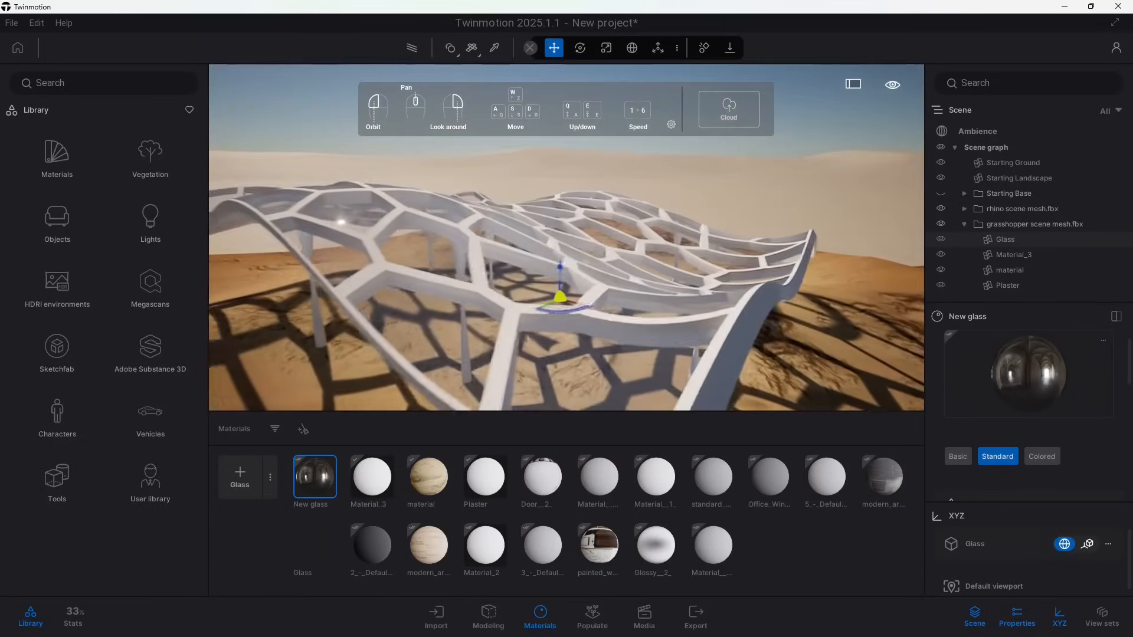
{"action": "key", "text": "s"}
{"action": "key", "text": "a"}
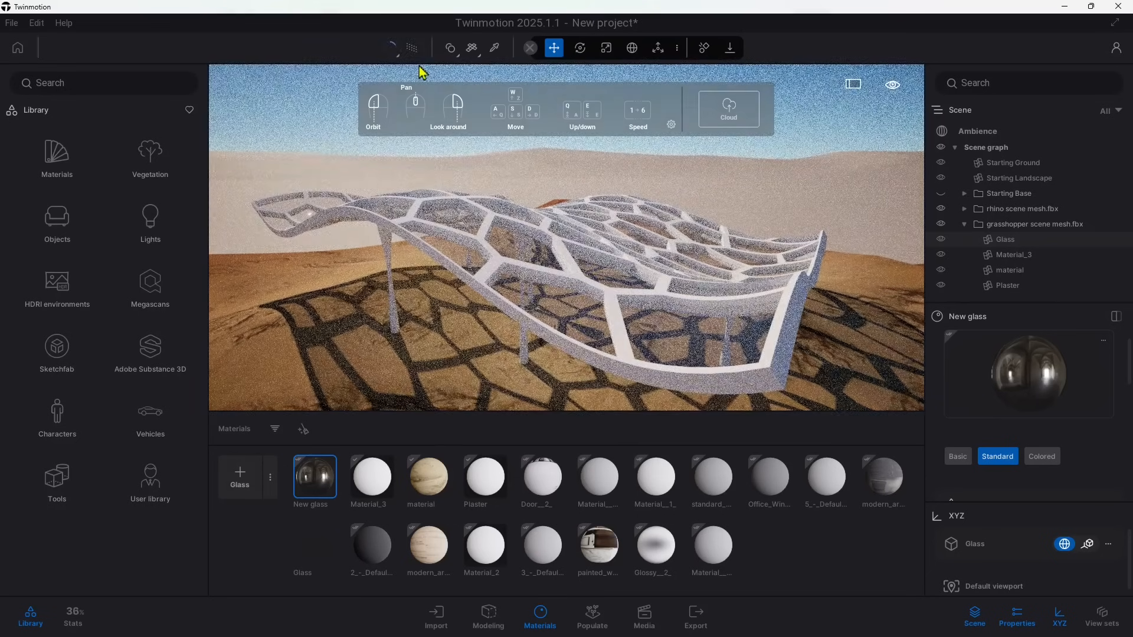
Change the New glass material to the Colored glass type and give it a light cyan tint.
{"action": "left_click_drag", "start_coordinate": [446, 298], "coordinate": [514, 263]}
{"action": "mouse_move", "coordinate": [514, 263]}
{"action": "right_mouse_down"}
{"action": "mouse_move", "coordinate": [404, 261]}
{"action": "mouse_move", "coordinate": [508, 280]}
{"action": "mouse_move", "coordinate": [472, 280]}
{"action": "mouse_move", "coordinate": [560, 254]}
{"action": "mouse_move", "coordinate": [512, 264]}
{"action": "right_mouse_up"}
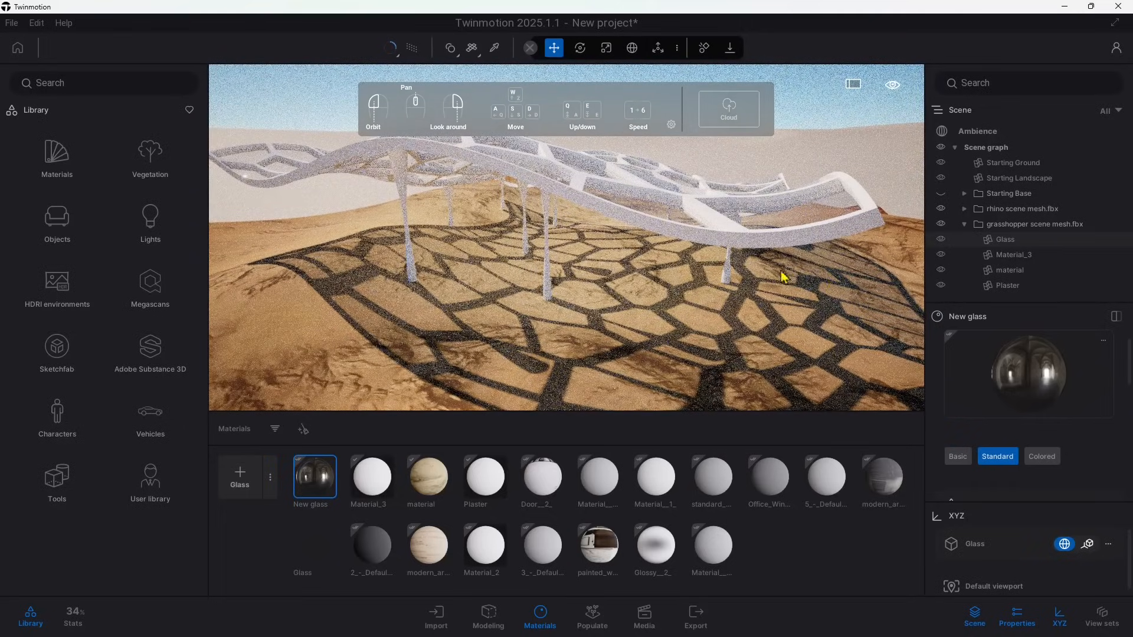
{"action": "scroll", "coordinate": [1026, 448], "scroll_direction": "down", "scroll_amount": 2}
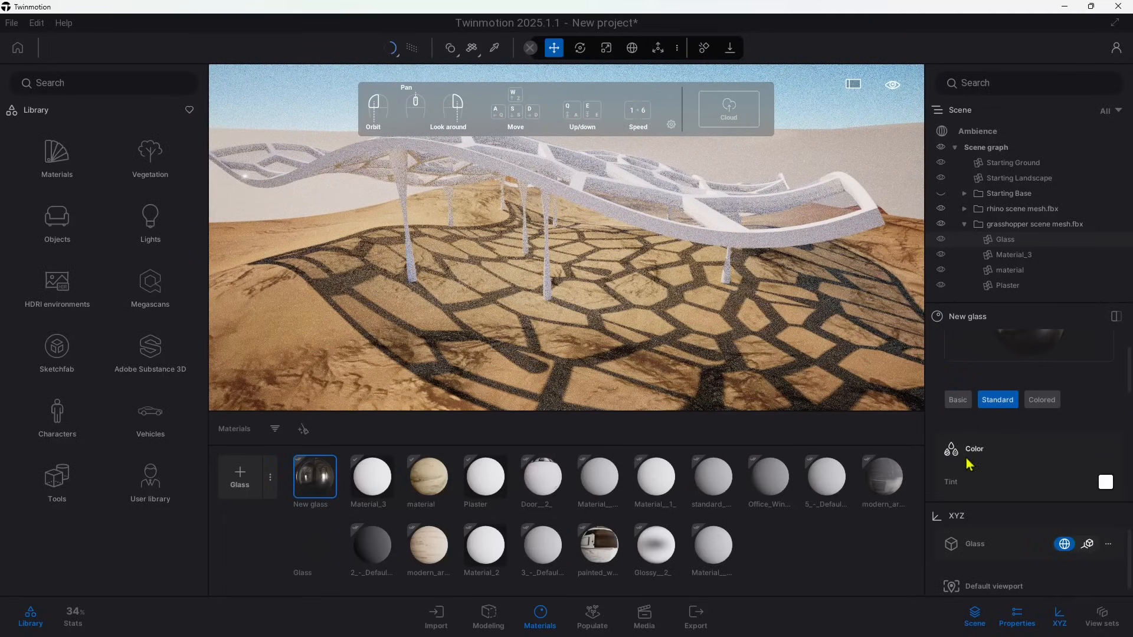
{"action": "left_click", "coordinate": [1041, 399]}
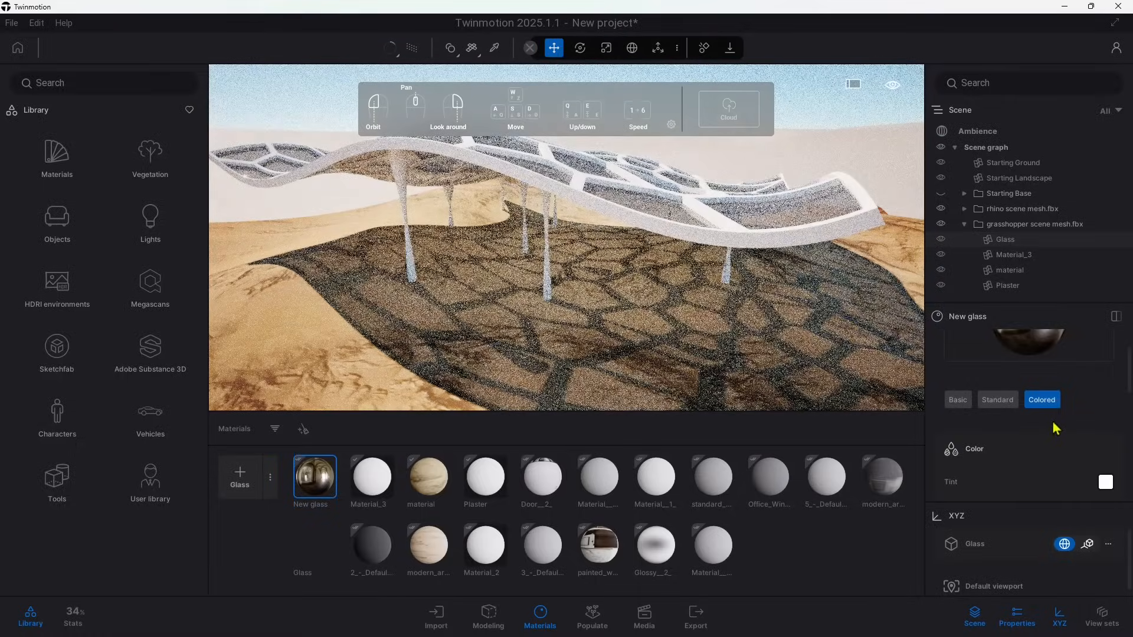
{"action": "scroll", "coordinate": [1055, 453], "scroll_direction": "down", "scroll_amount": 1}
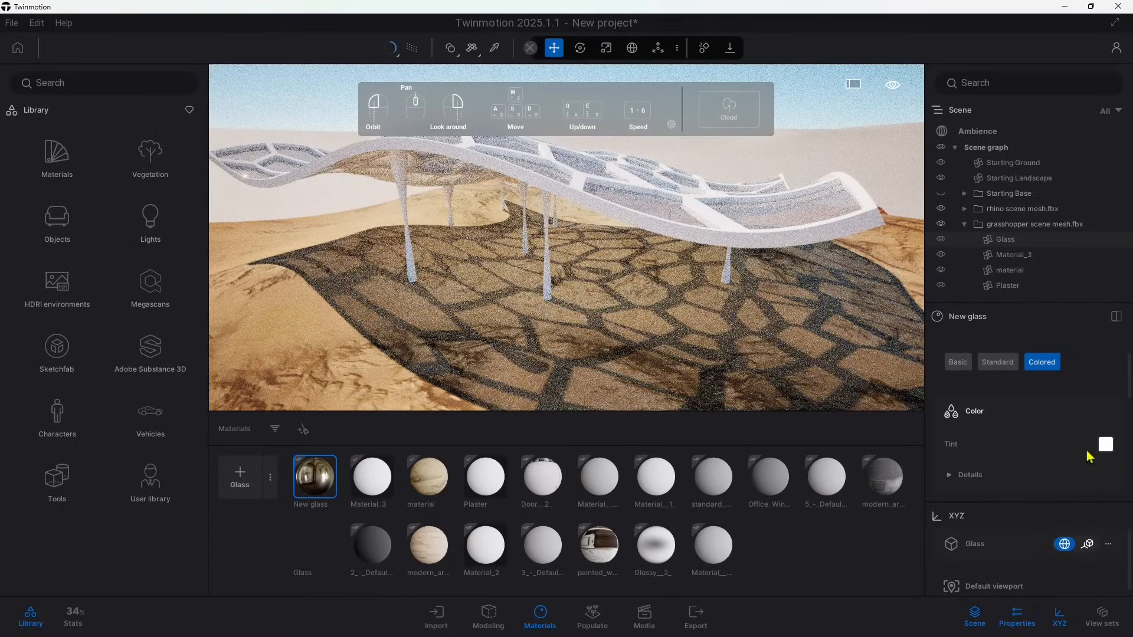
{"action": "left_click", "coordinate": [1105, 444]}
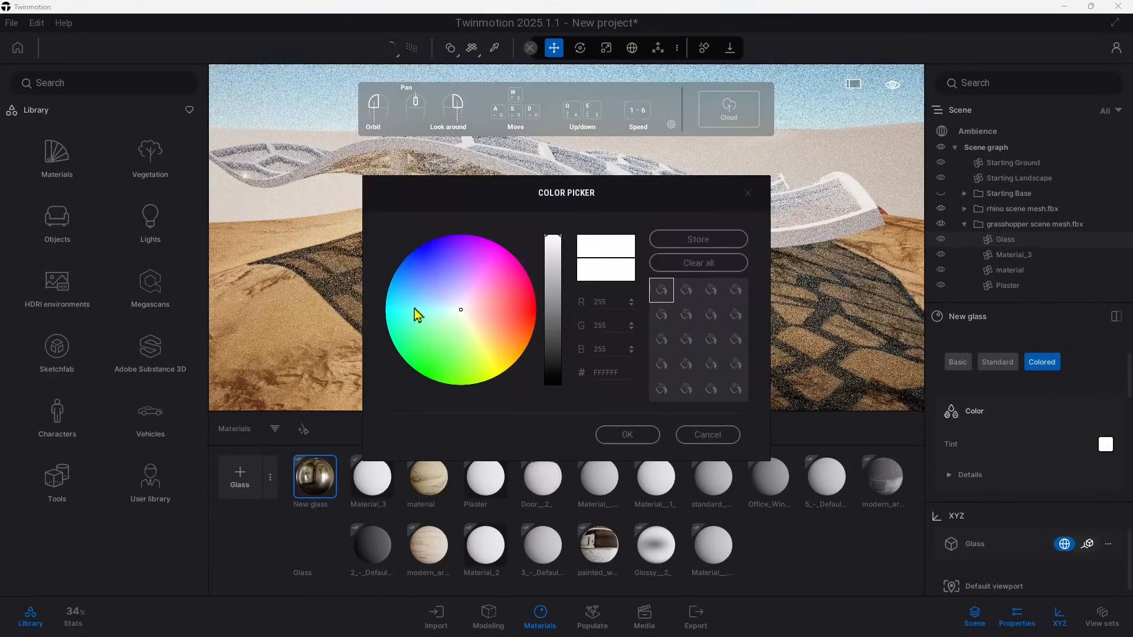
{"action": "left_click", "coordinate": [433, 316]}
{"action": "left_click", "coordinate": [645, 441]}
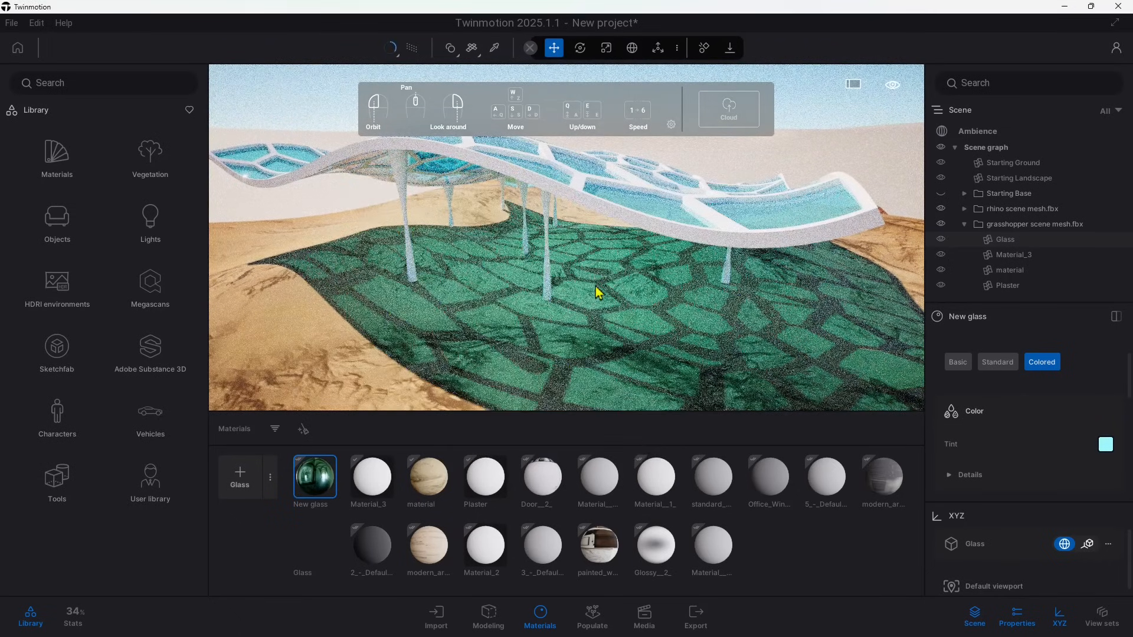
View the cyan glass canopy and its terrain from farther away, together with the neighbouring imported building models.
{"action": "scroll", "coordinate": [599, 284], "scroll_direction": "down", "scroll_amount": 5}
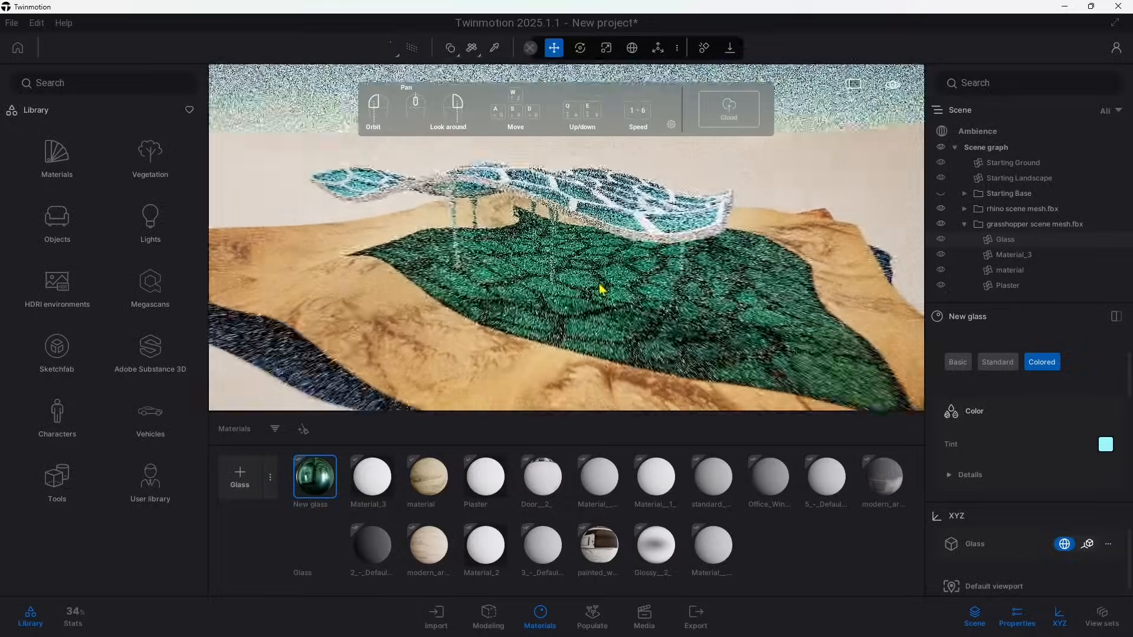
{"action": "scroll", "coordinate": [599, 290], "scroll_direction": "down", "scroll_amount": 5}
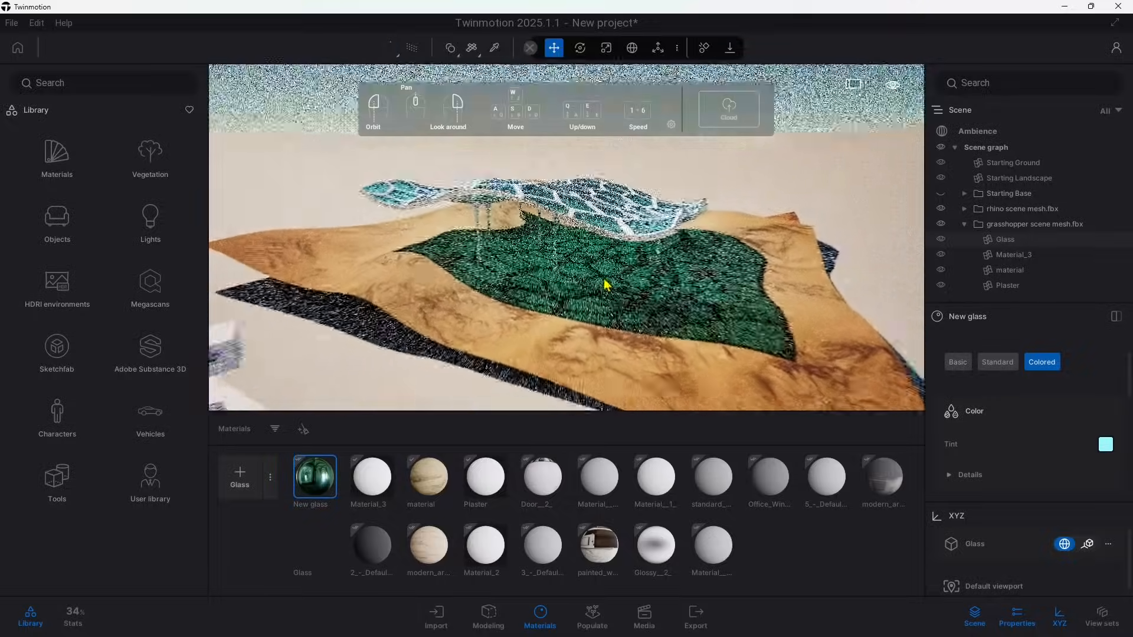
{"action": "scroll", "coordinate": [606, 285], "scroll_direction": "down", "scroll_amount": 3}
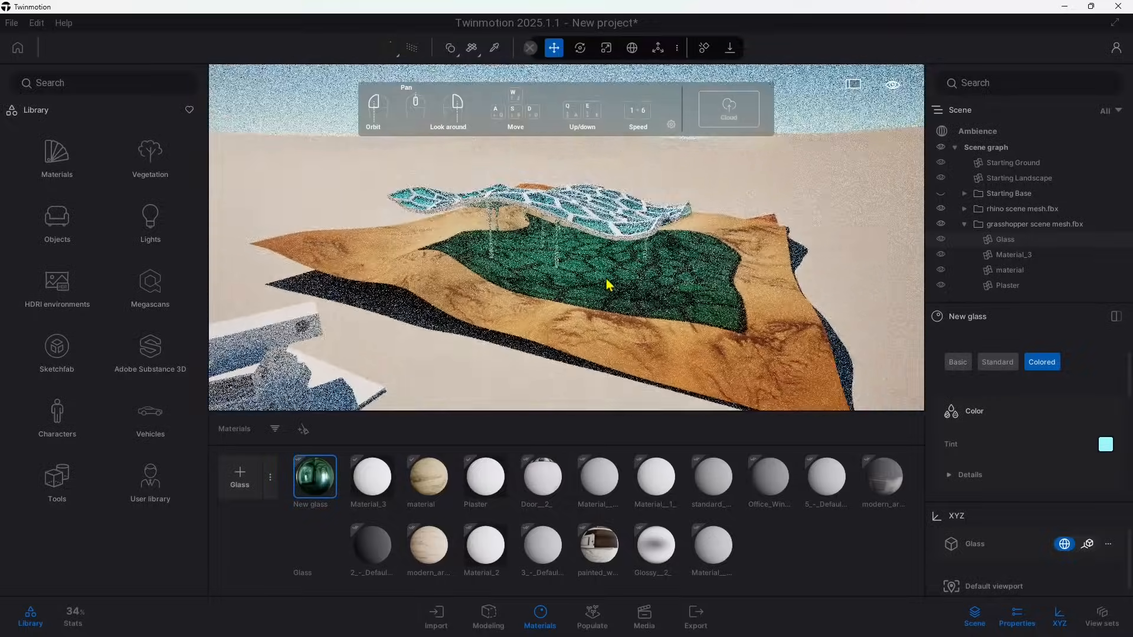
{"action": "scroll", "coordinate": [609, 285], "scroll_direction": "down", "scroll_amount": 4}
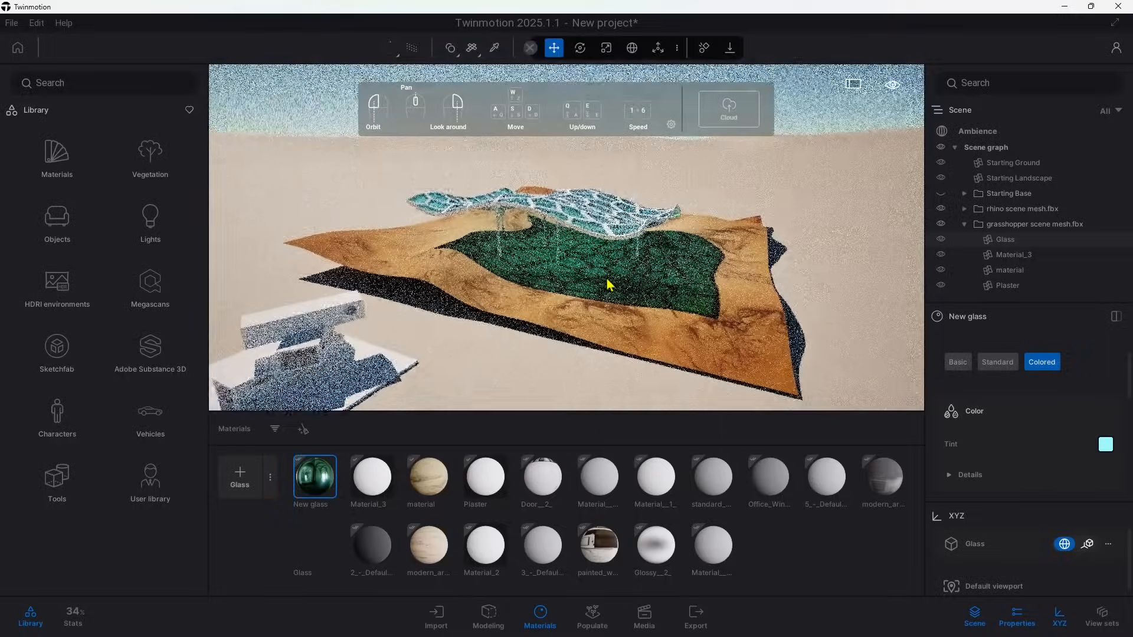
{"action": "scroll", "coordinate": [610, 285], "scroll_direction": "down", "scroll_amount": 4}
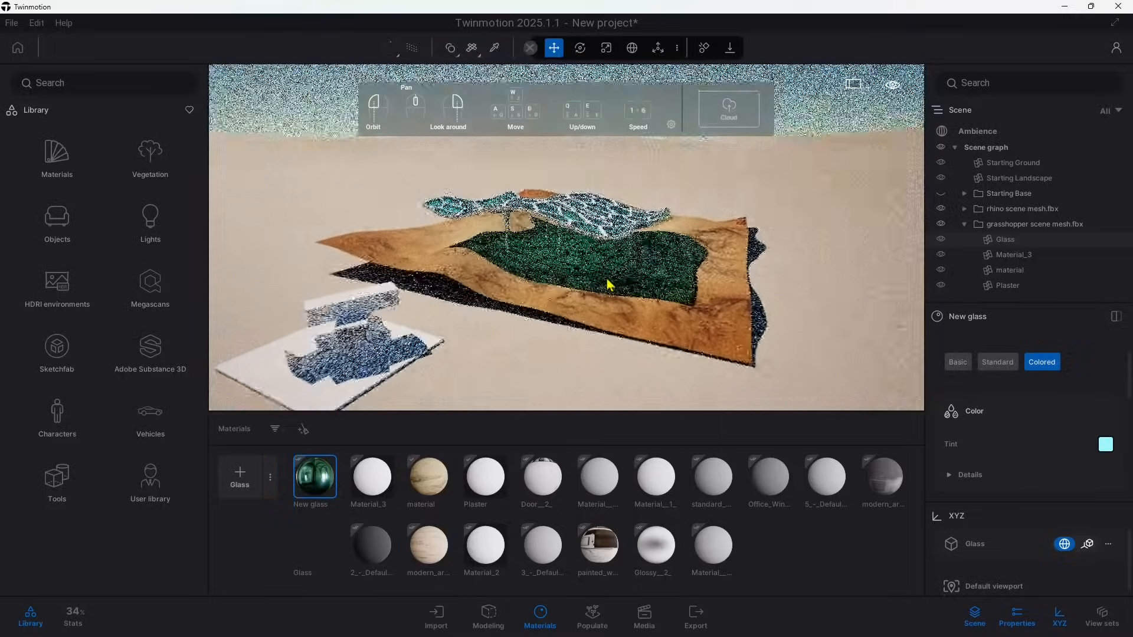
{"action": "scroll", "coordinate": [610, 285], "scroll_direction": "down", "scroll_amount": 3}
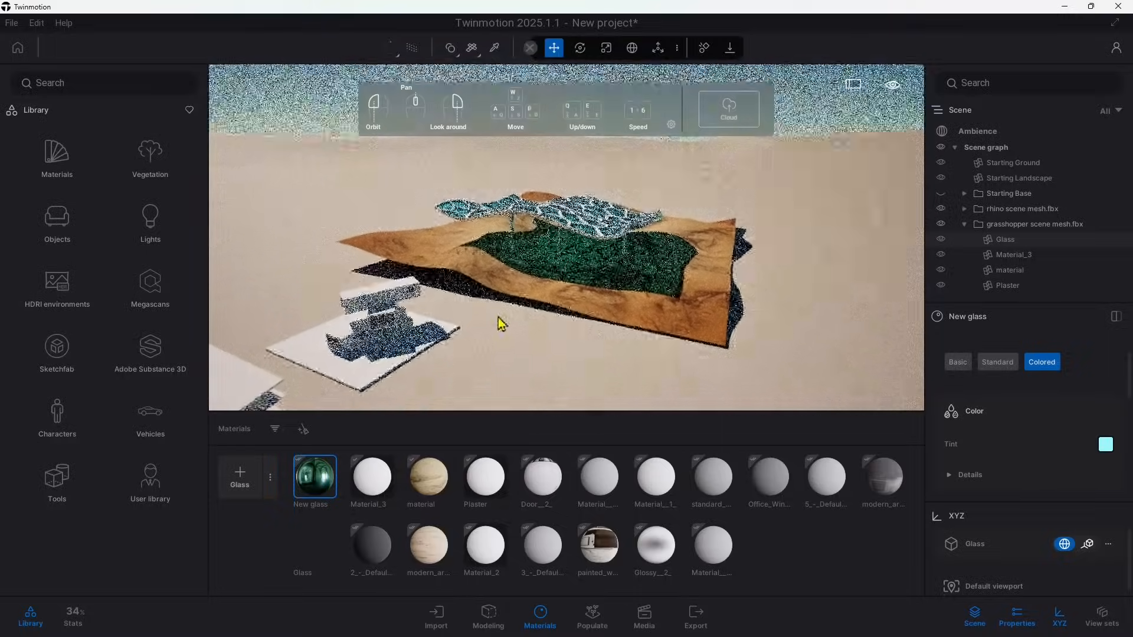